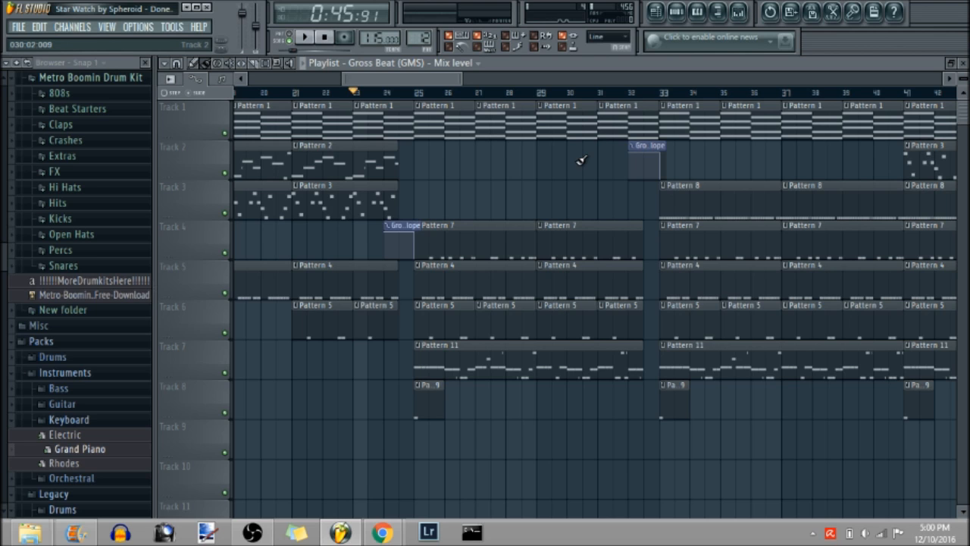
Step: Play the song from bar 21, stop it, and set the playback position to bar 23
left_click(297, 94)
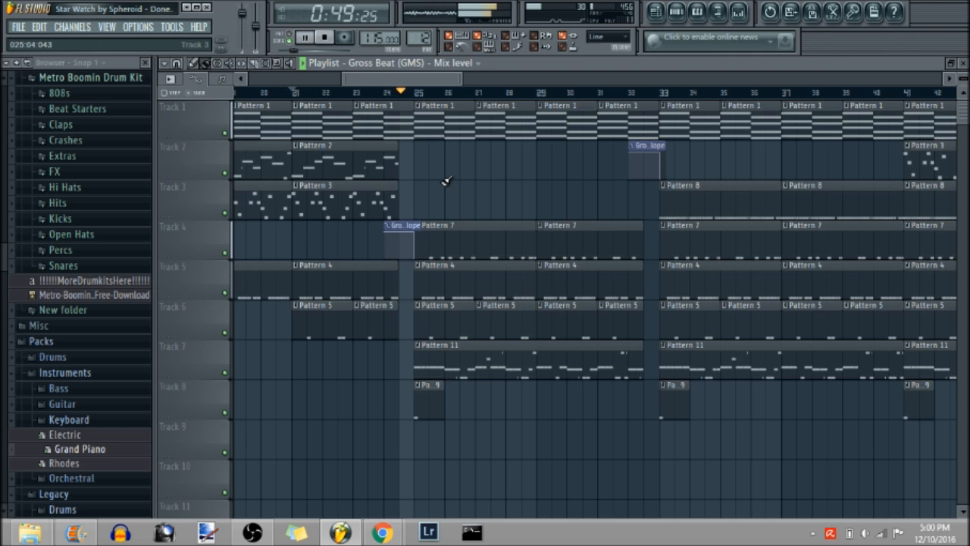
key("space")
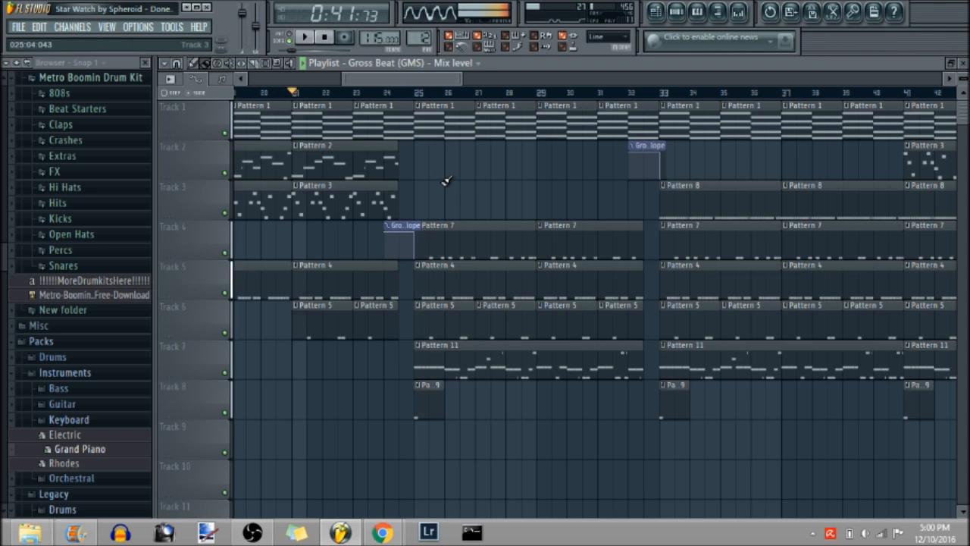
left_click(327, 39)
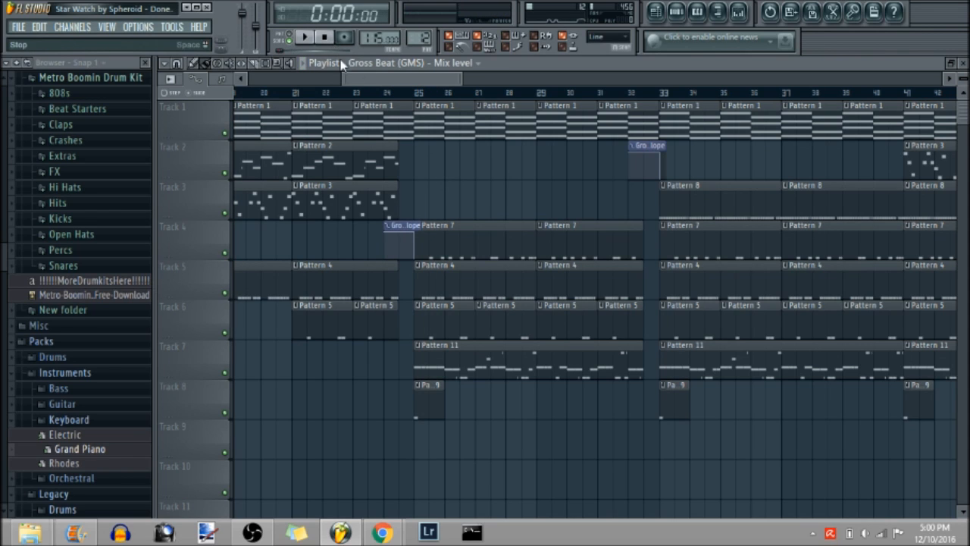
left_click(356, 96)
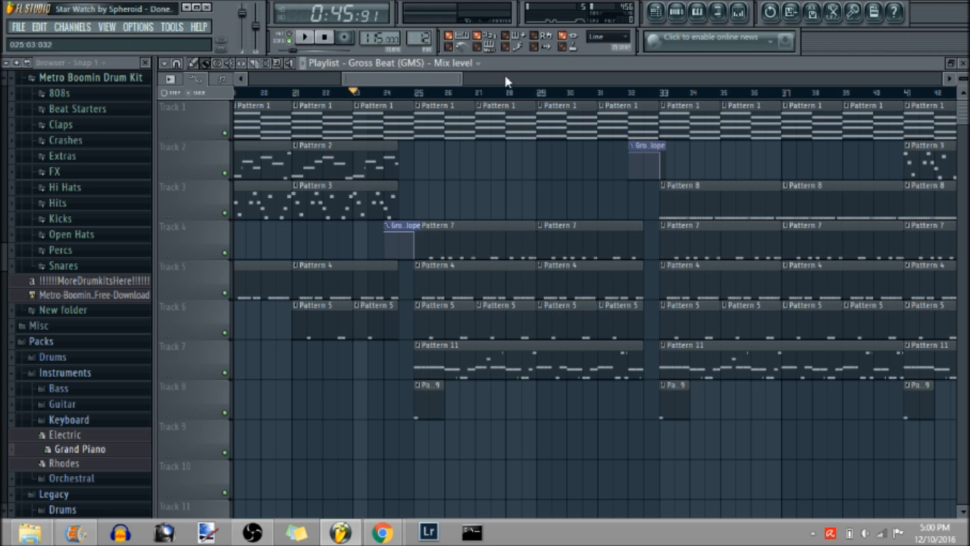
Step: Show the mixer, select the GMS track and open the Gross Beat in its second effect slot
left_click(393, 119)
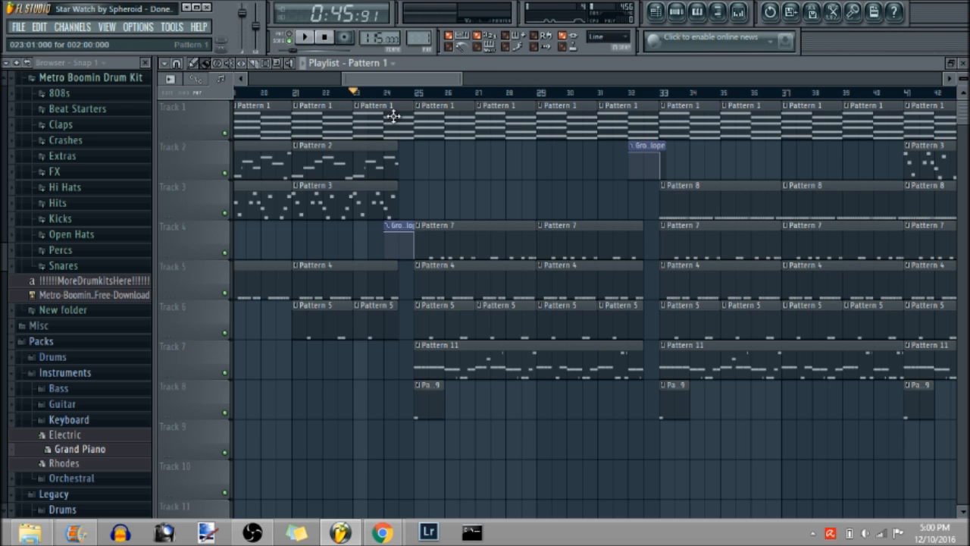
left_click(676, 11)
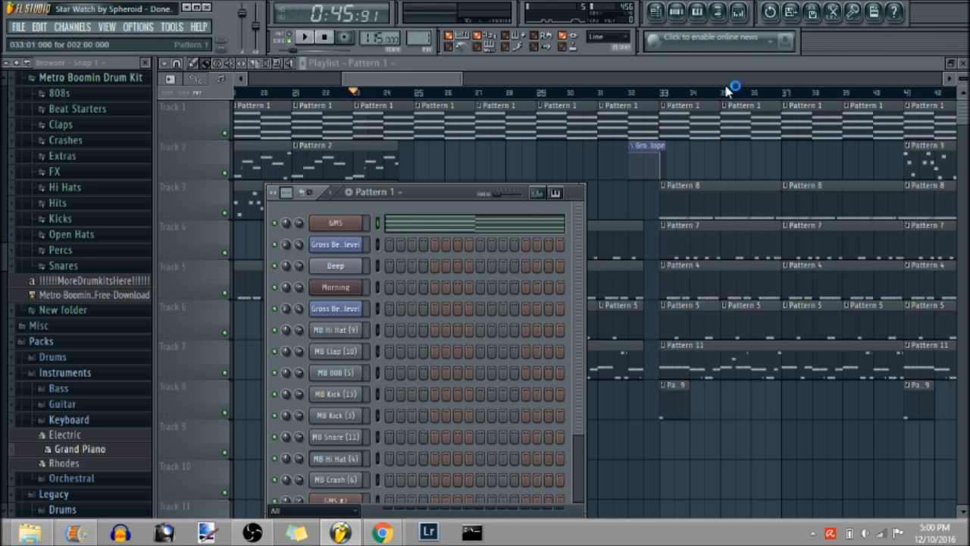
left_click(737, 11)
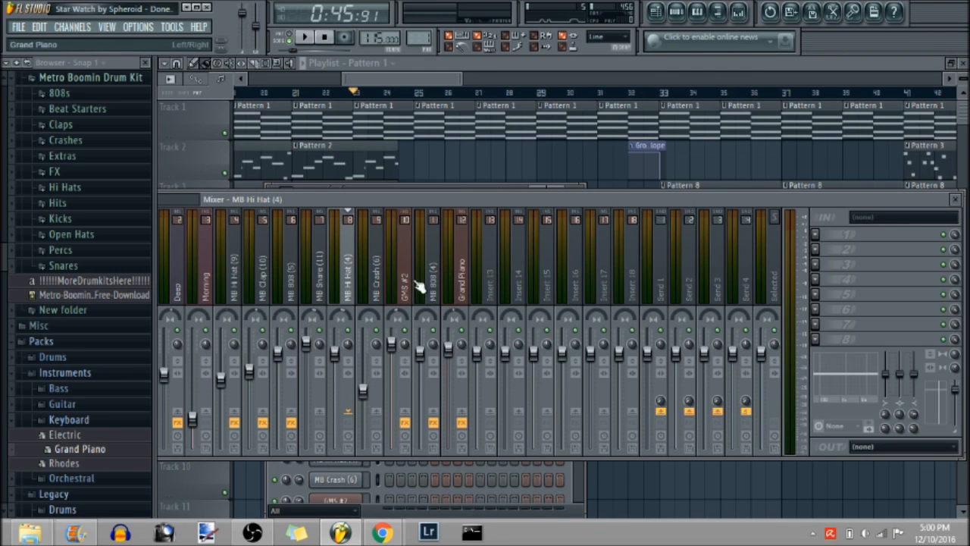
double_click(320, 198)
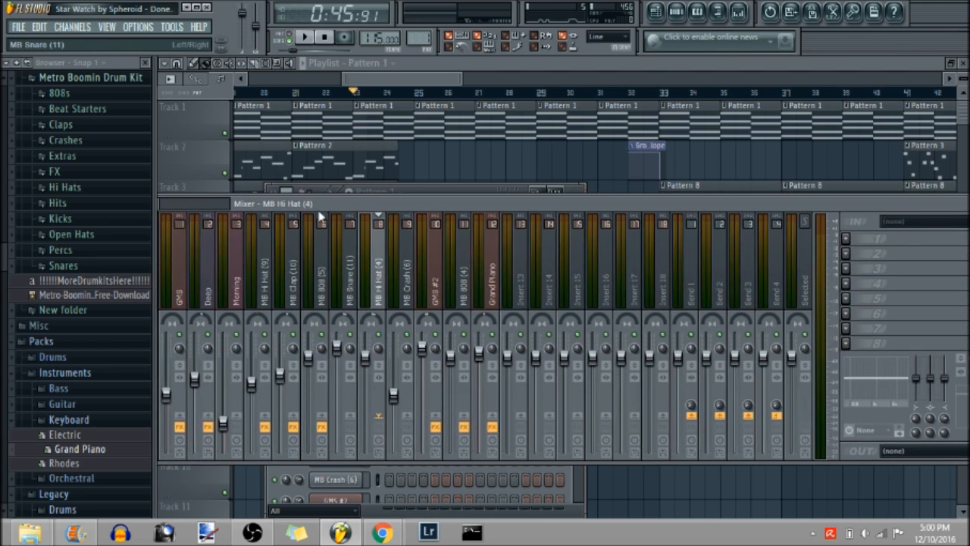
left_click(190, 282)
left_click_drag(421, 207, 448, 180)
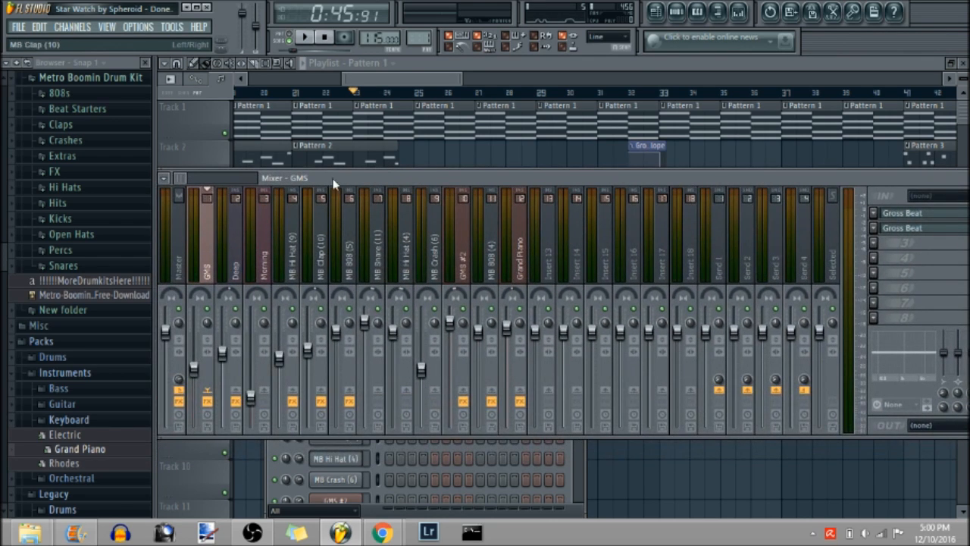
left_click_drag(519, 171, 471, 173)
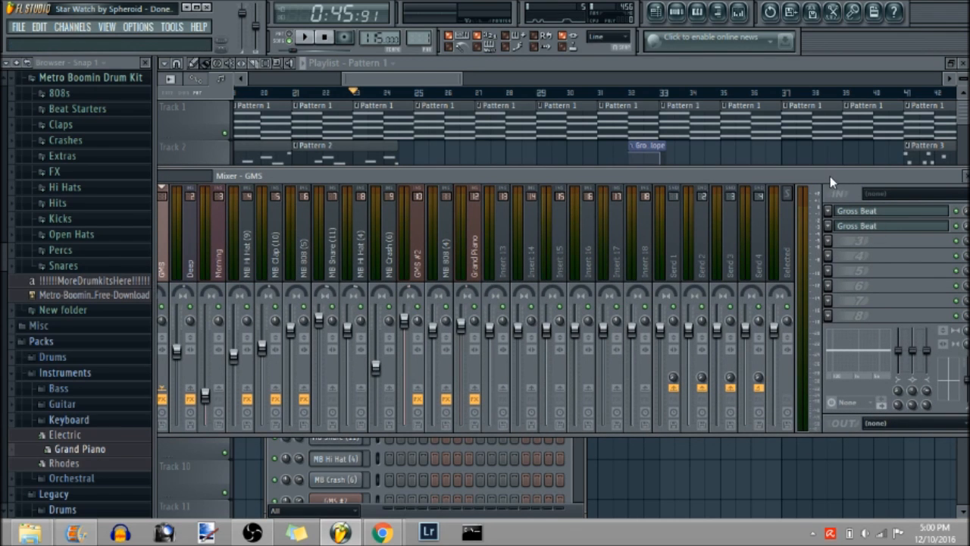
left_click_drag(831, 176, 816, 175)
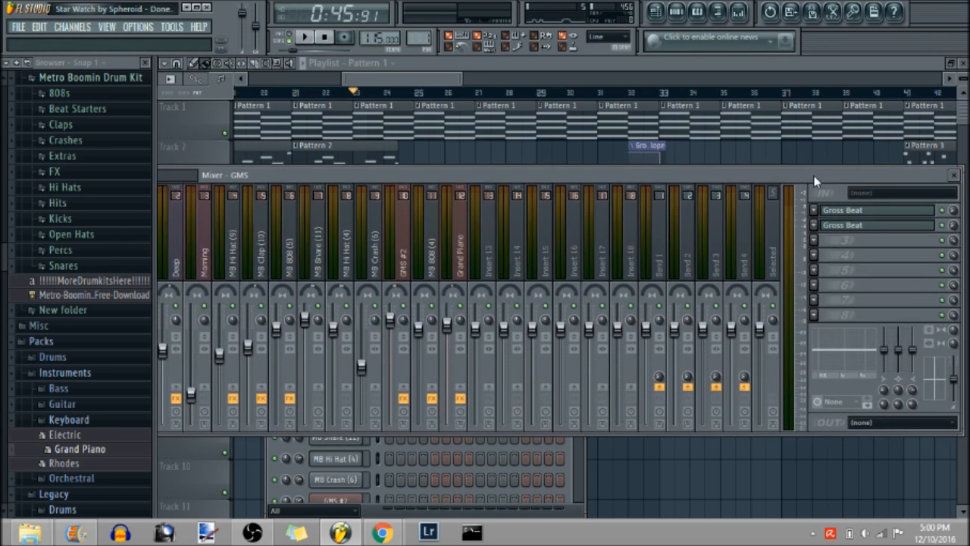
left_click(848, 226)
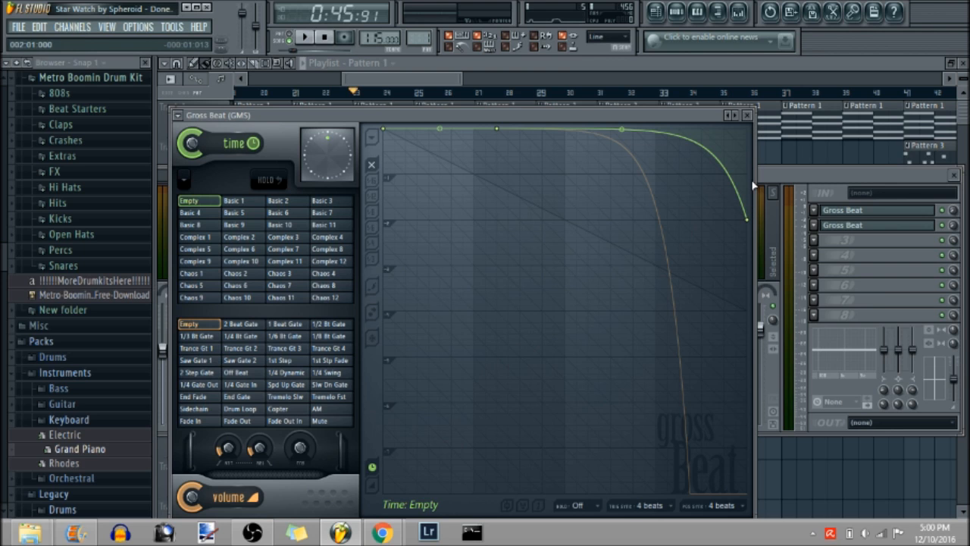
Step: Flatten the Gross Beat time curve by raising its last point to the top, playing from bar 23 before and after the change
key("space")
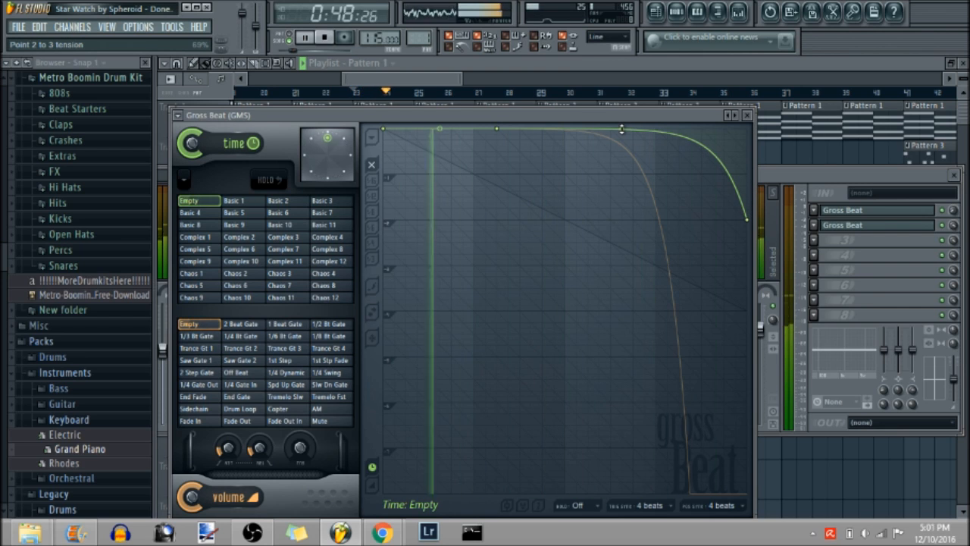
key("space")
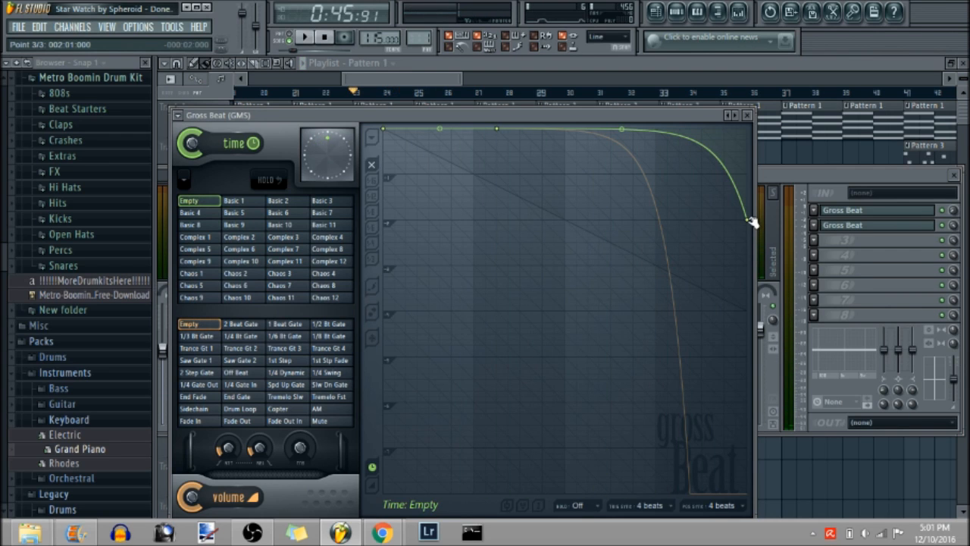
left_click_drag(752, 221, 758, 127)
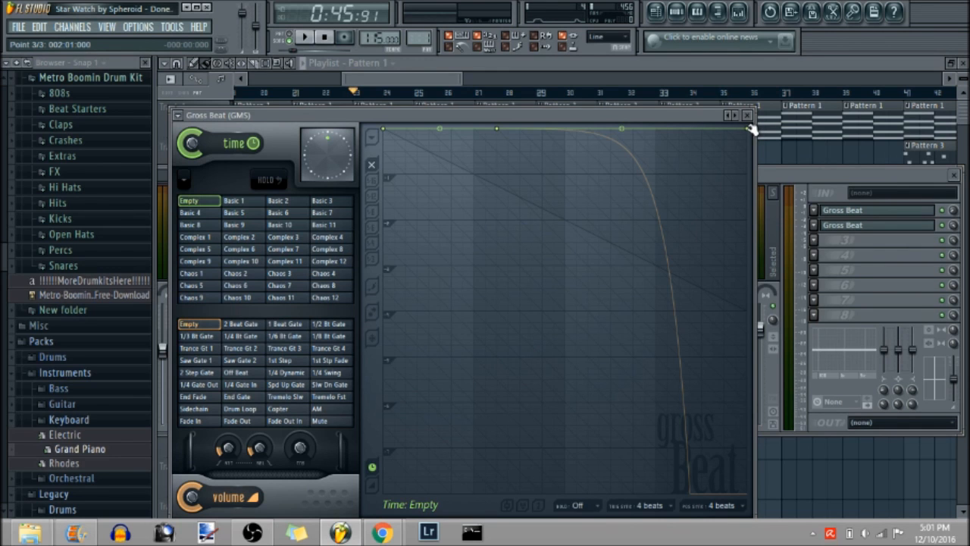
key("space")
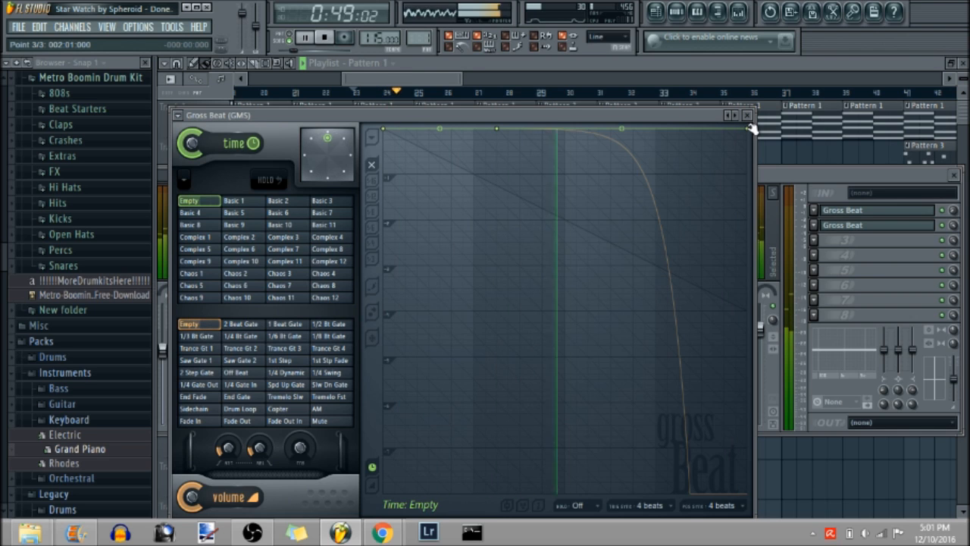
key("space")
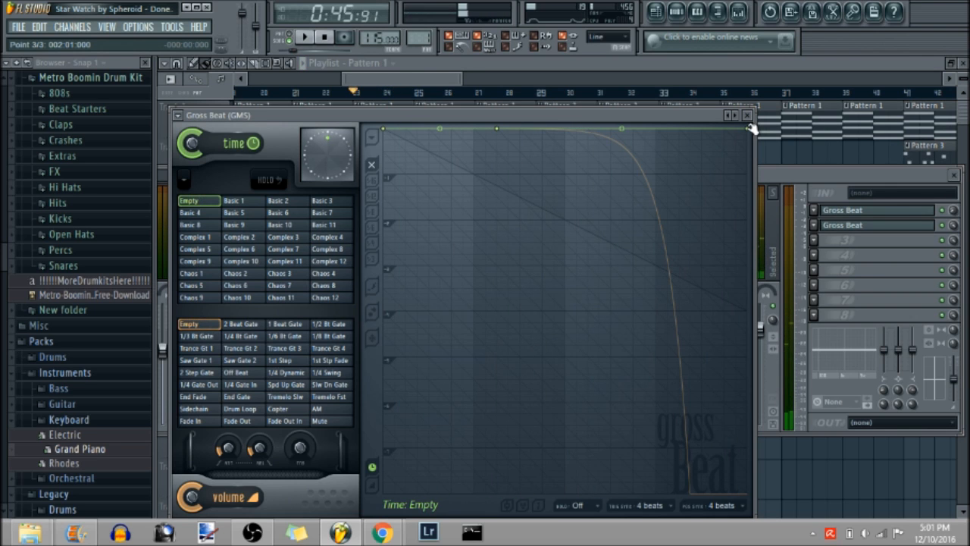
mouse_move(750, 130)
left_mouse_down()
mouse_move(750, 227)
mouse_move(766, 125)
left_mouse_up()
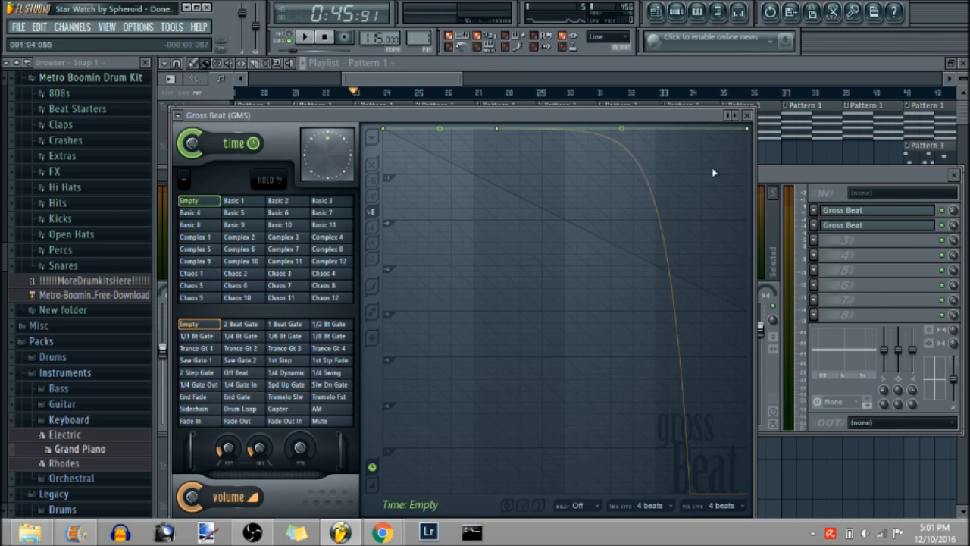
Step: Lower the last point of the time curve to -000:02:000 again and play from bar 23
left_click_drag(750, 129, 751, 218)
key("space")
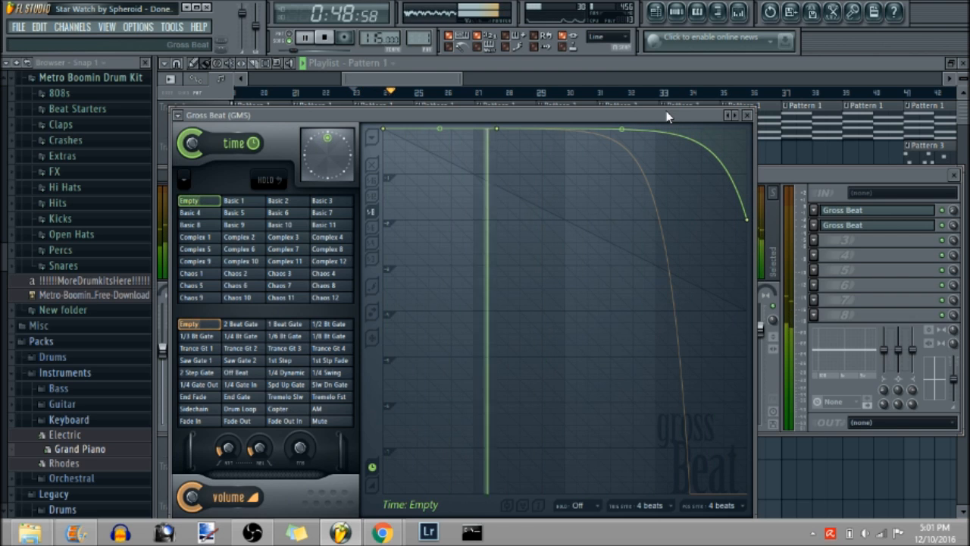
key("space")
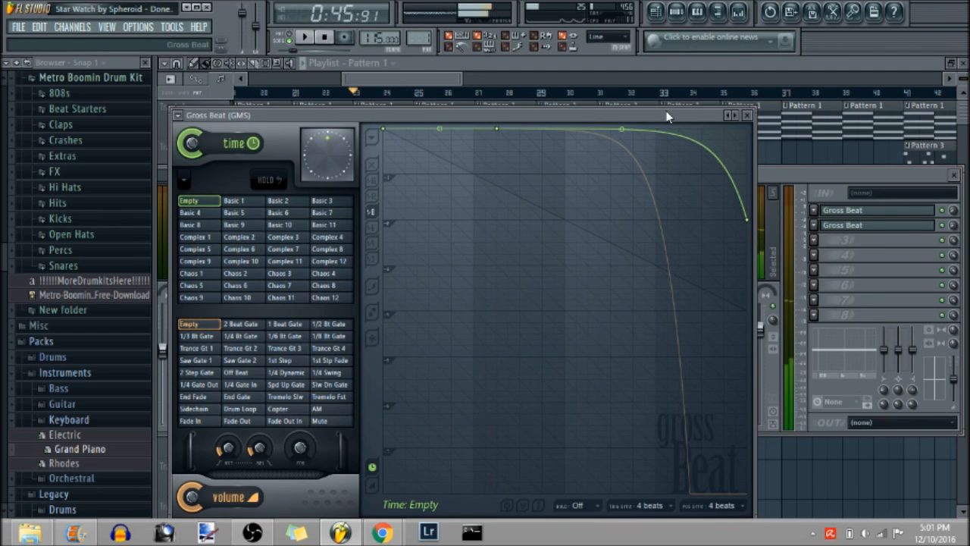
Step: Return to the GMS mixer track and add another Gross Beat in its third effect slot
left_click(448, 84)
left_click(739, 11)
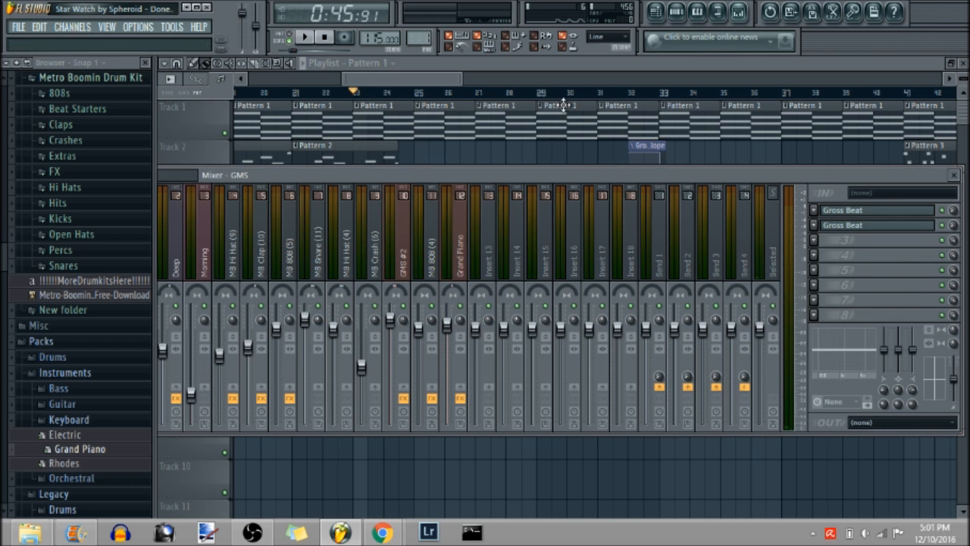
left_click_drag(338, 178, 336, 175)
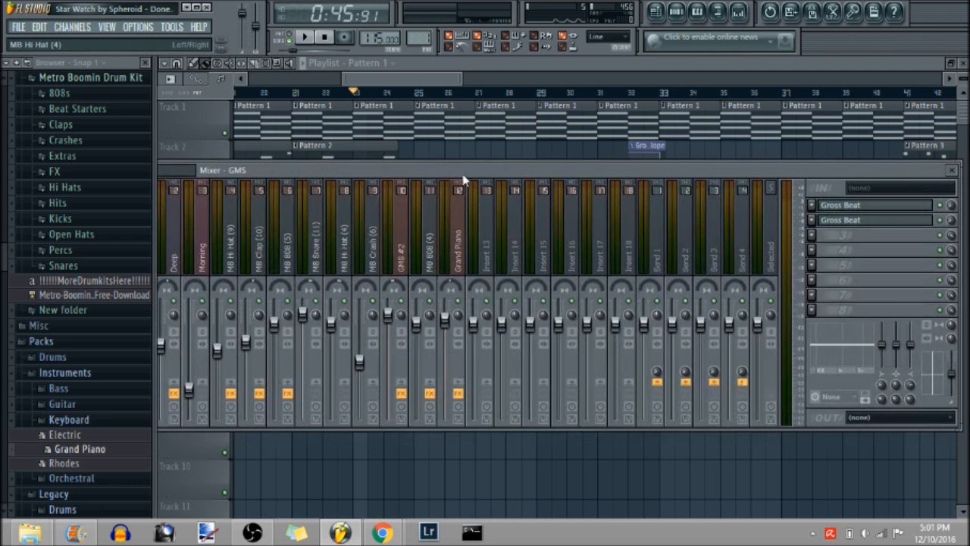
left_click(816, 238)
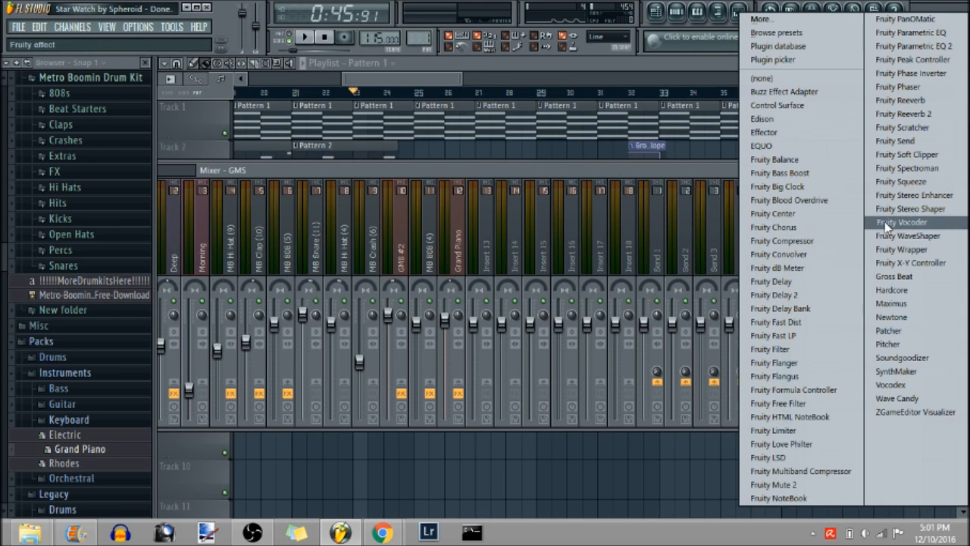
left_click(891, 277)
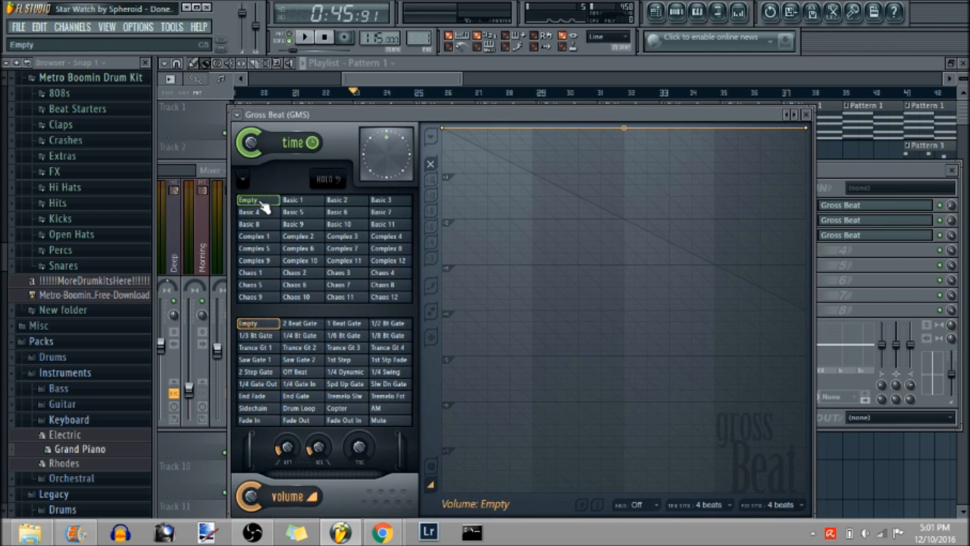
Step: In the Empty time slot, lower the last point to -000:02:000, set it to Single curve, bend the tension to 100%, and close Gross Beat
left_click(256, 202)
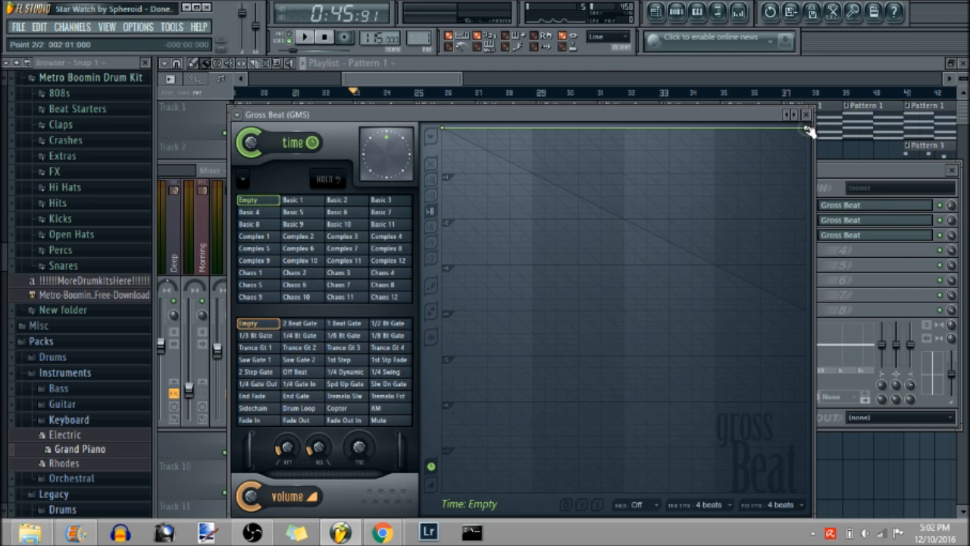
left_click_drag(810, 140, 809, 218)
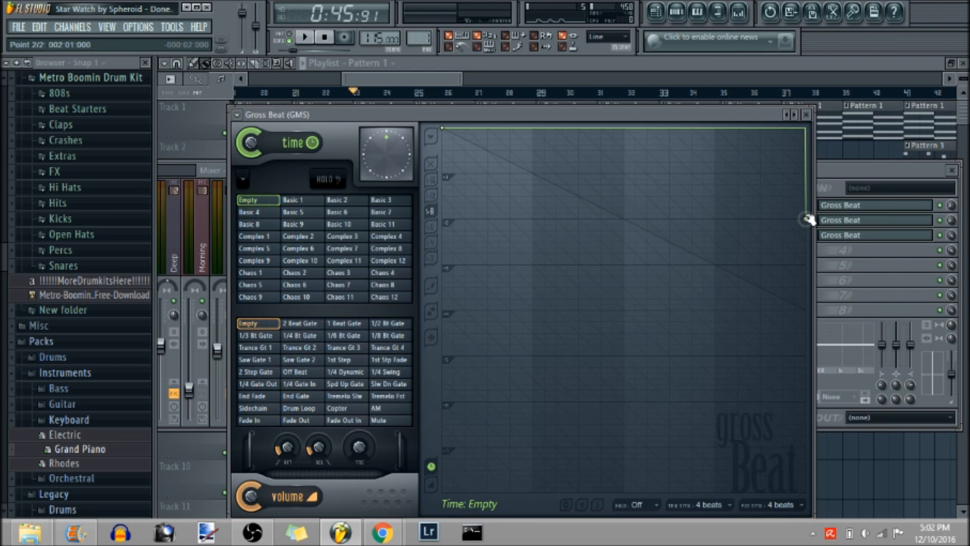
right_click(808, 220)
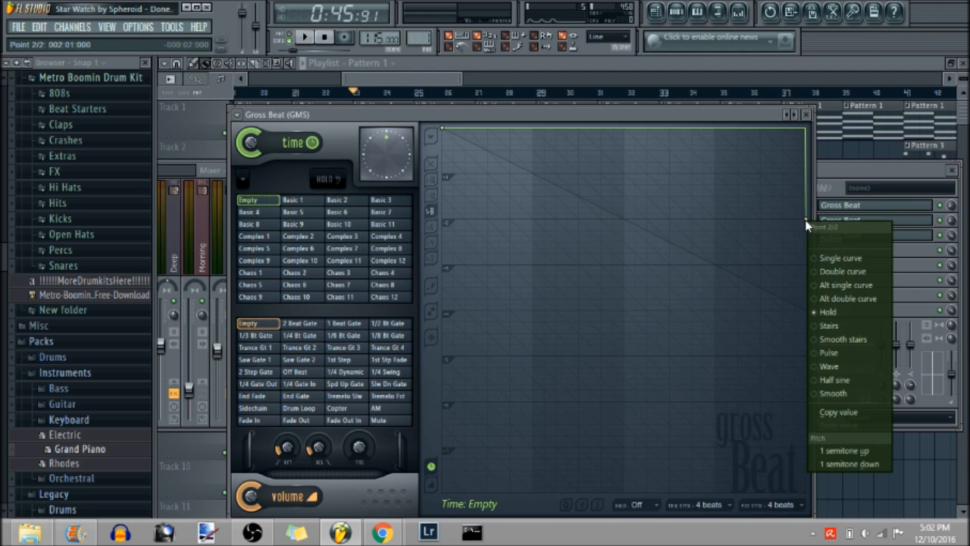
left_click(828, 259)
left_click_drag(625, 173, 624, 125)
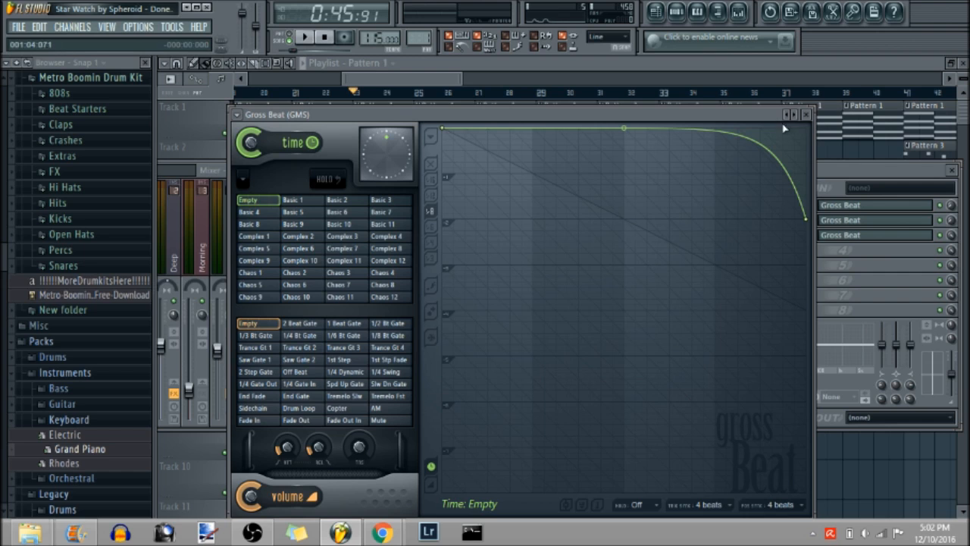
mouse_move(625, 128)
left_mouse_down()
mouse_move(624, 142)
mouse_move(624, 127)
left_mouse_up()
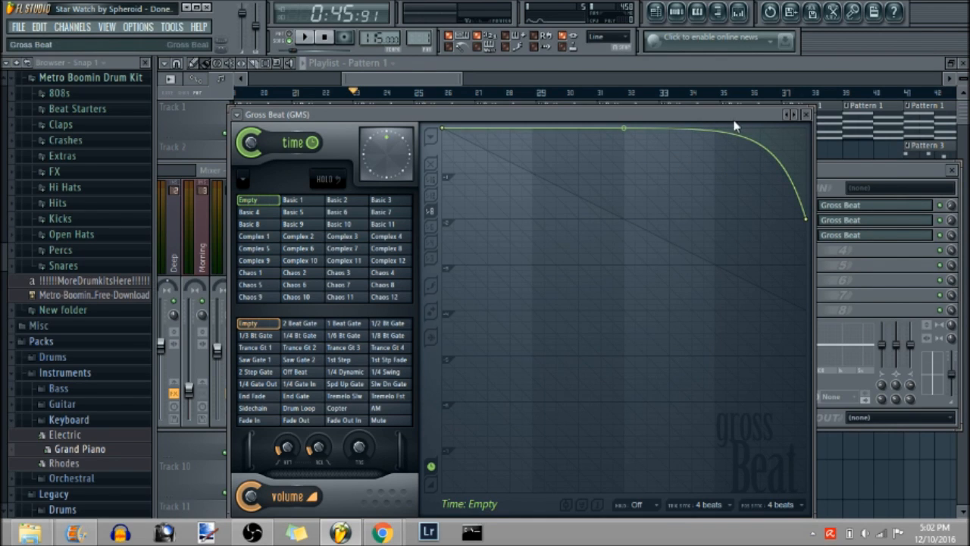
left_click_drag(624, 127, 624, 120)
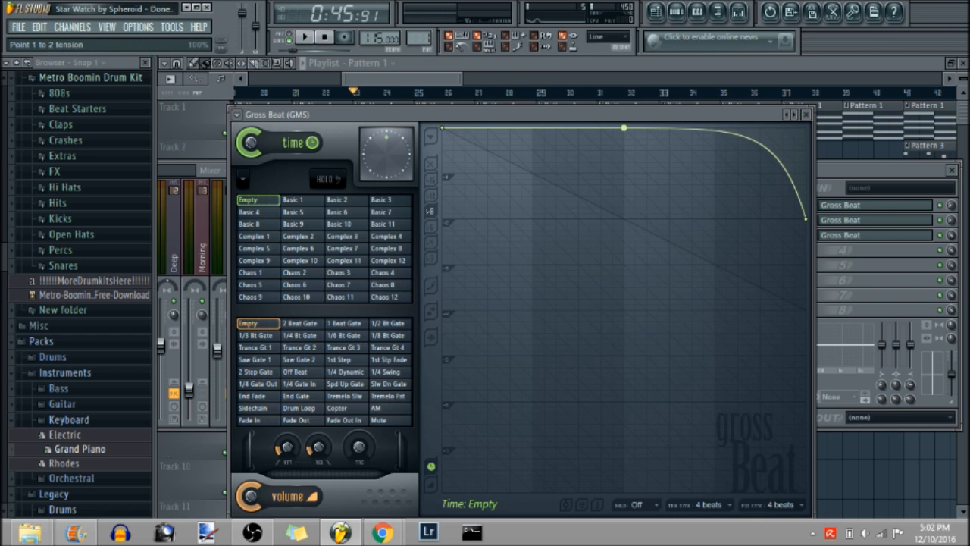
left_click(806, 115)
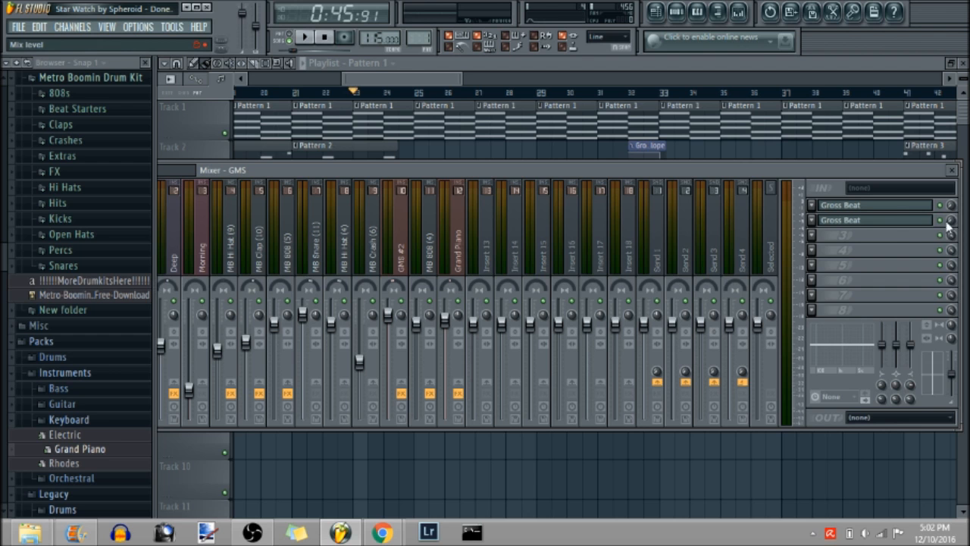
Step: Play from bar 23 through the Gross Beat Mix level envelope clip on Track 4 in the playlist
left_click_drag(454, 82, 448, 82)
scroll(424, 84, "up", 8)
scroll(425, 82, "down", 3)
key("space")
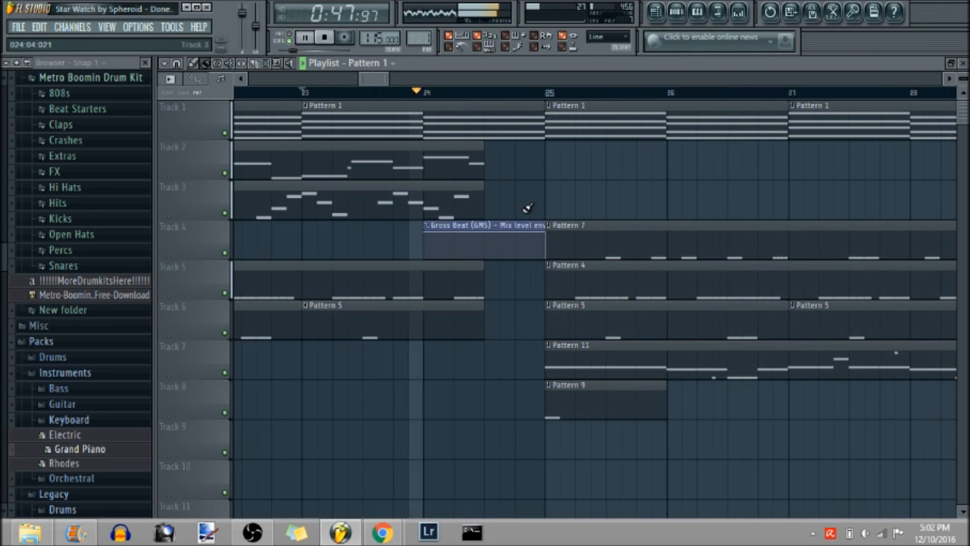
key("space")
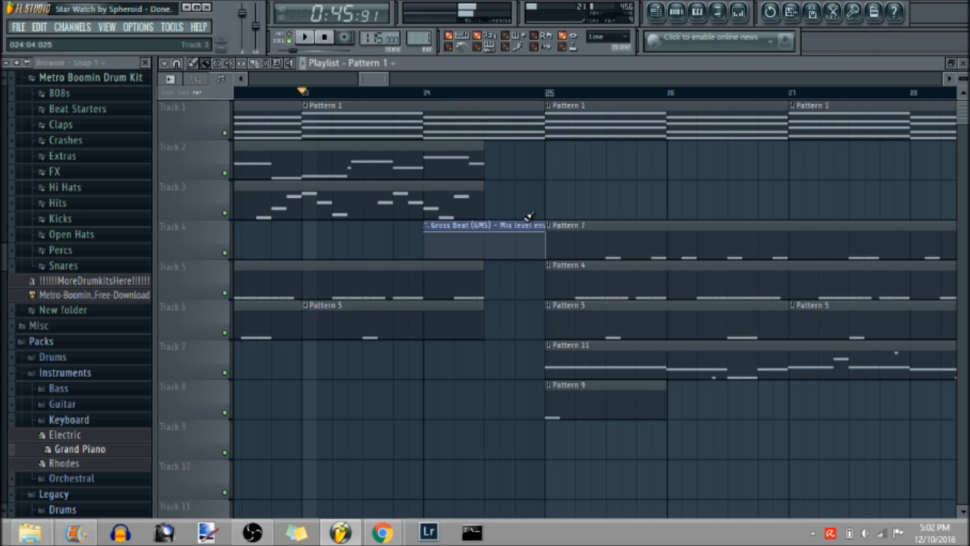
Step: Delete the Track 4 Pattern 7 clip at bar 25, try the Mix level envelope's last point at 025:02:000 and 100%, and return it to 025:01:000
right_click(567, 227)
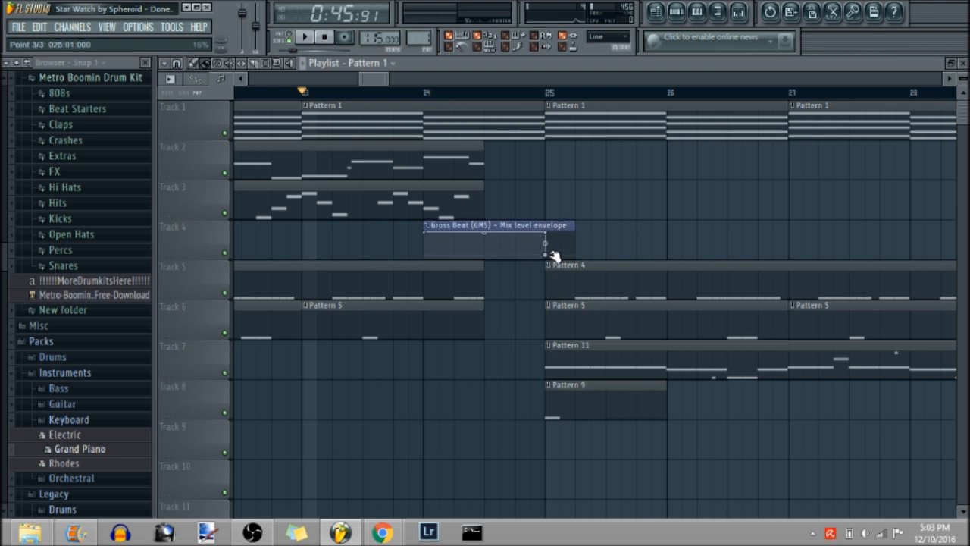
left_click_drag(549, 260, 574, 227)
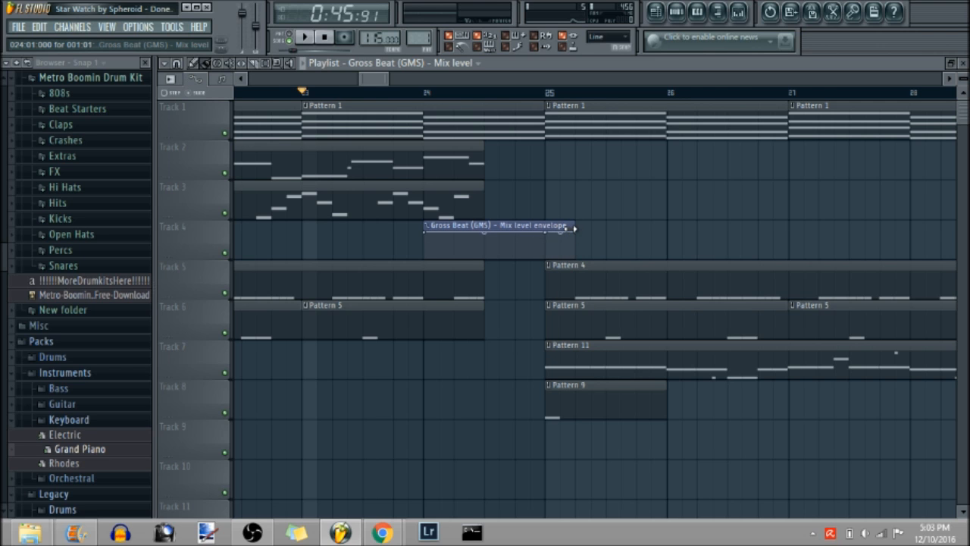
key("space")
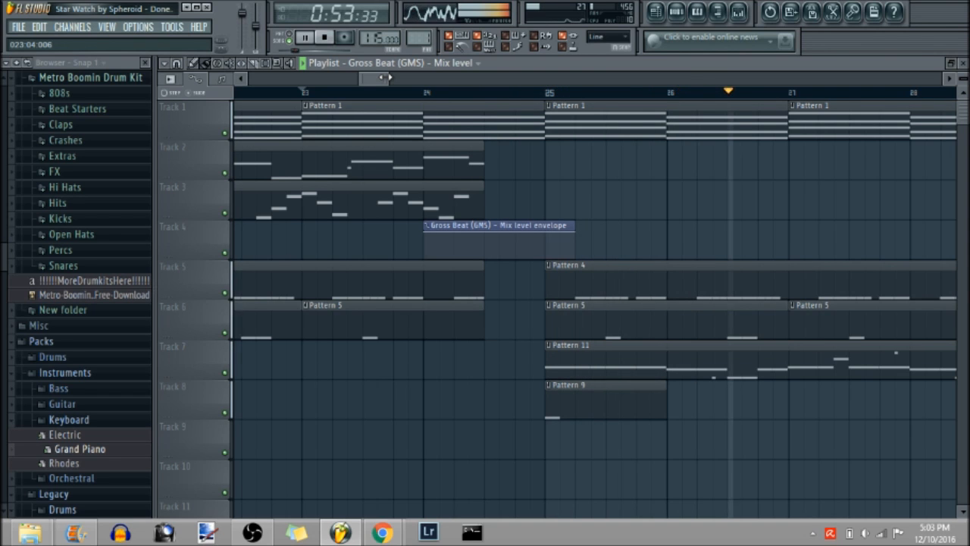
key("space")
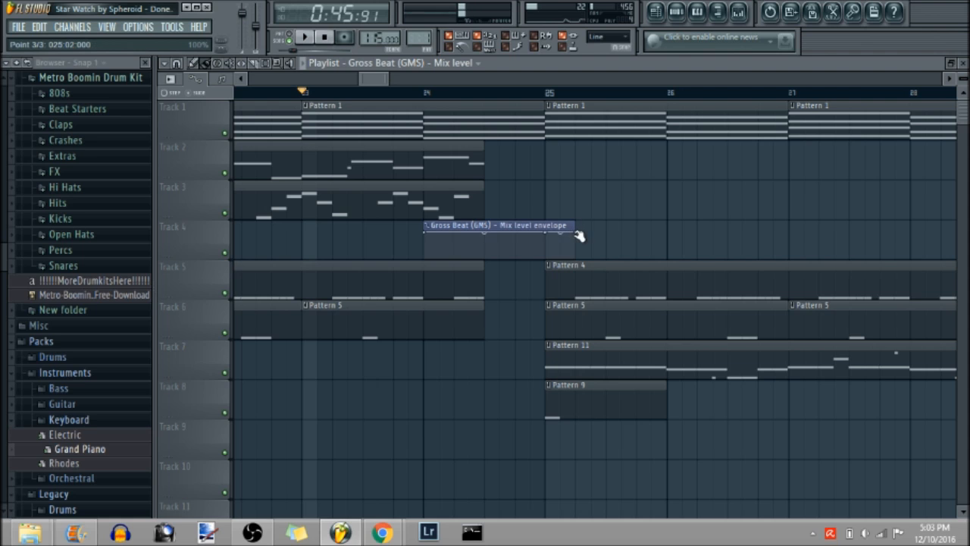
left_click_drag(579, 235, 550, 262)
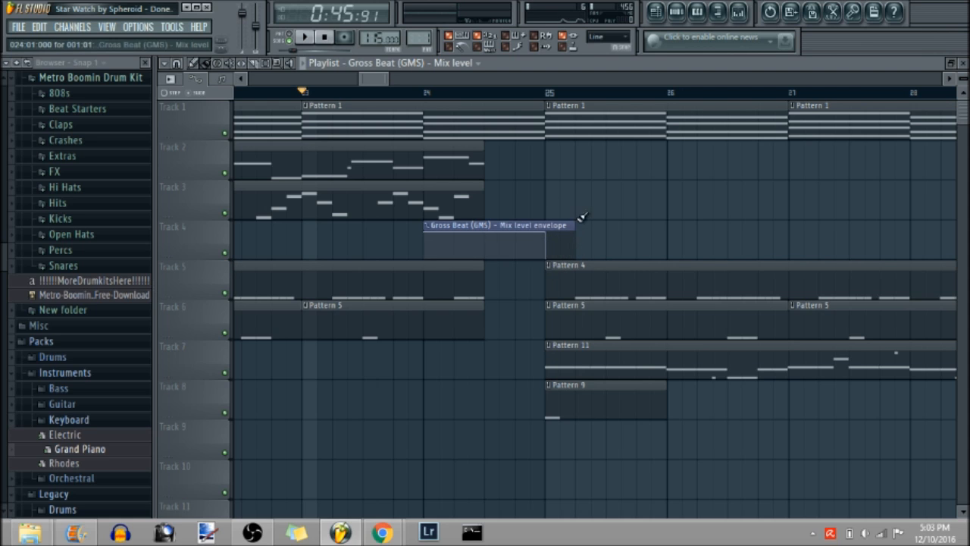
Step: Open the Pattern 1 GMS chords at bar 41 in the piano roll and bring both chords into view
left_click_drag(386, 78, 404, 79)
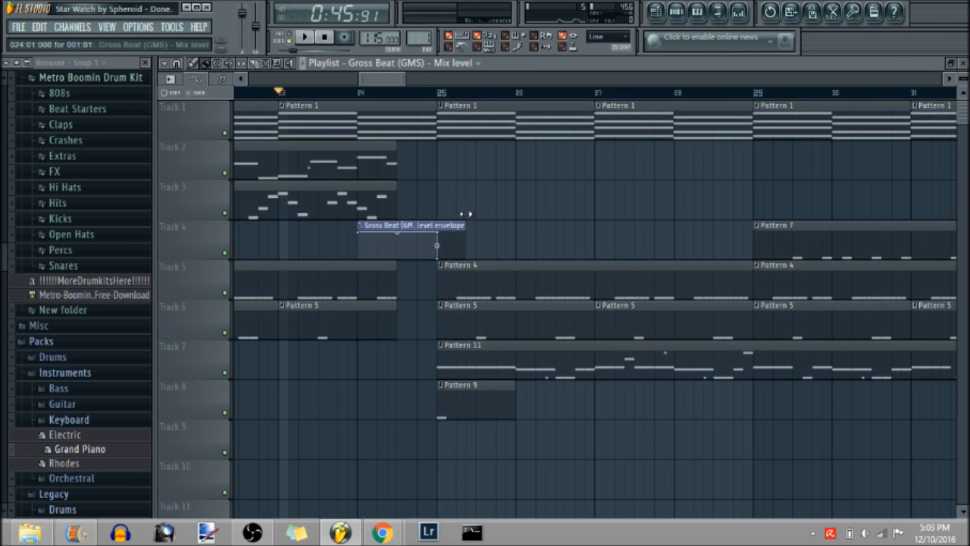
left_click_drag(398, 78, 489, 82)
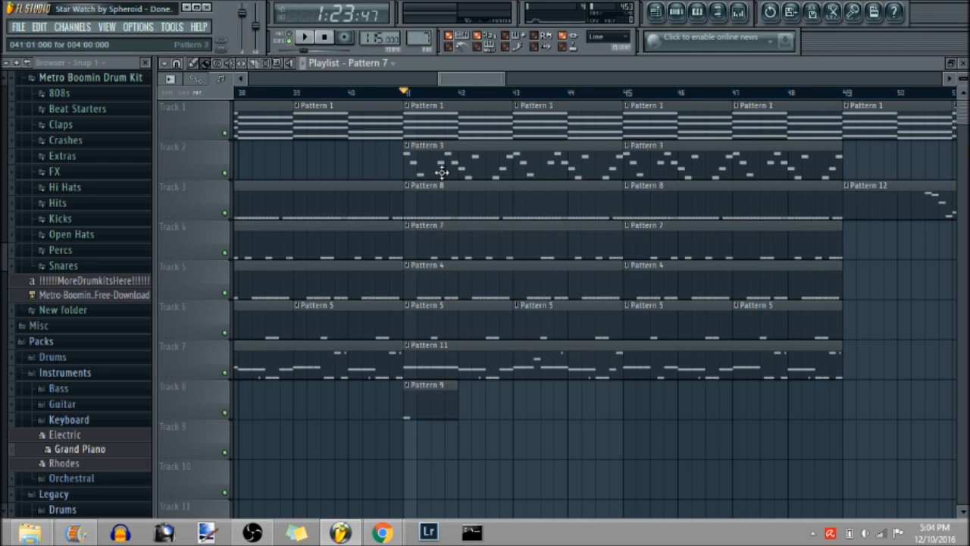
double_click(464, 129)
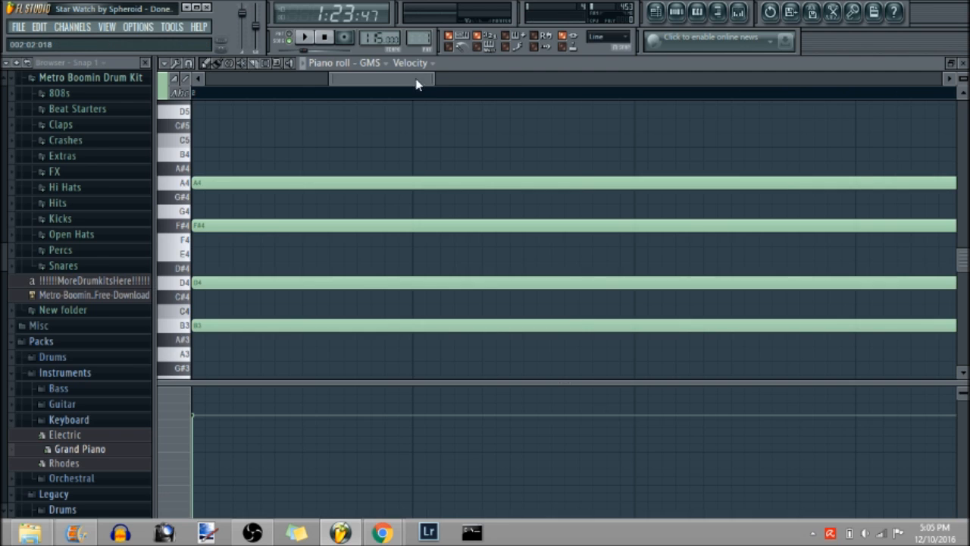
left_click_drag(484, 76, 617, 104)
left_click_drag(561, 81, 340, 106)
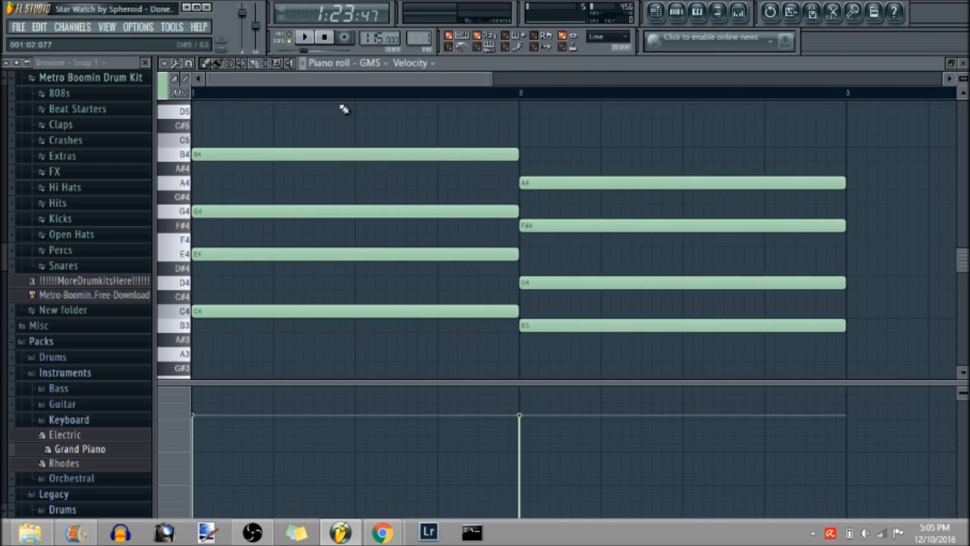
Step: Open the GMS channel's synth and inspect its distortion, flanger and phaser effect settings, and close it
left_click(677, 10)
left_click(336, 223)
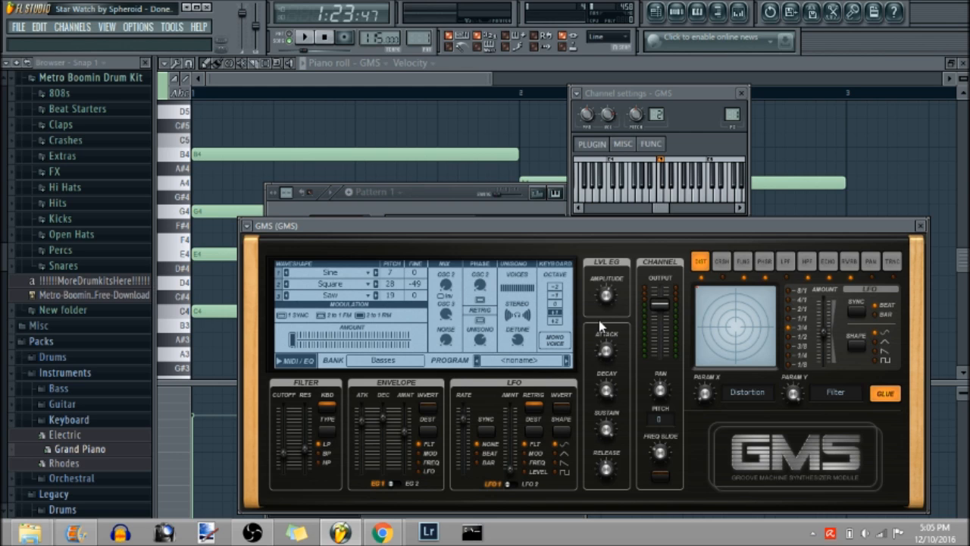
left_click(743, 262)
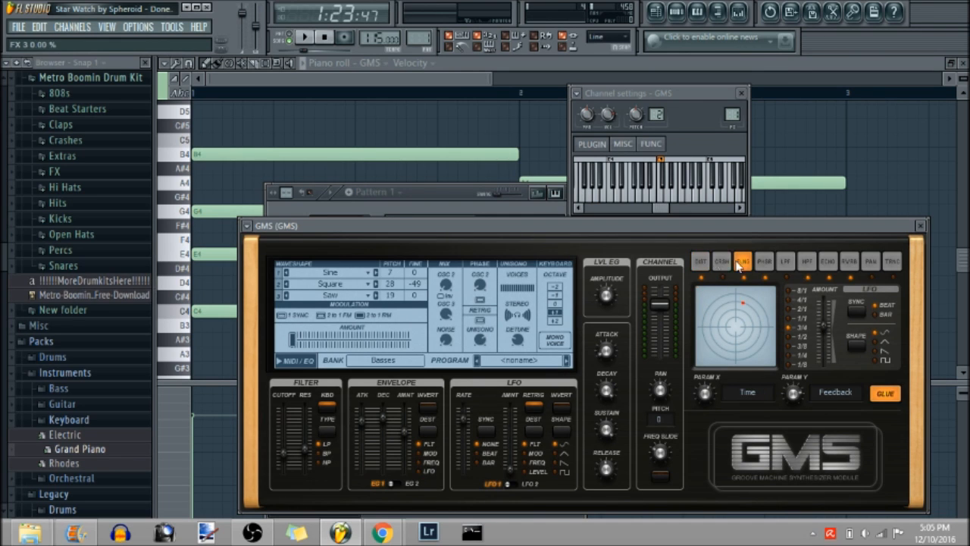
left_click(699, 263)
left_click(764, 262)
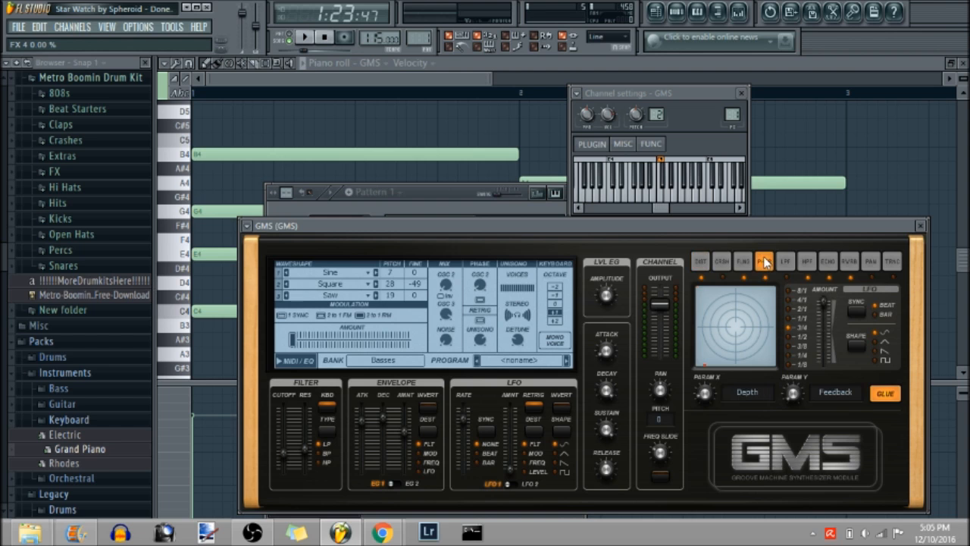
left_click(699, 263)
left_click(486, 83)
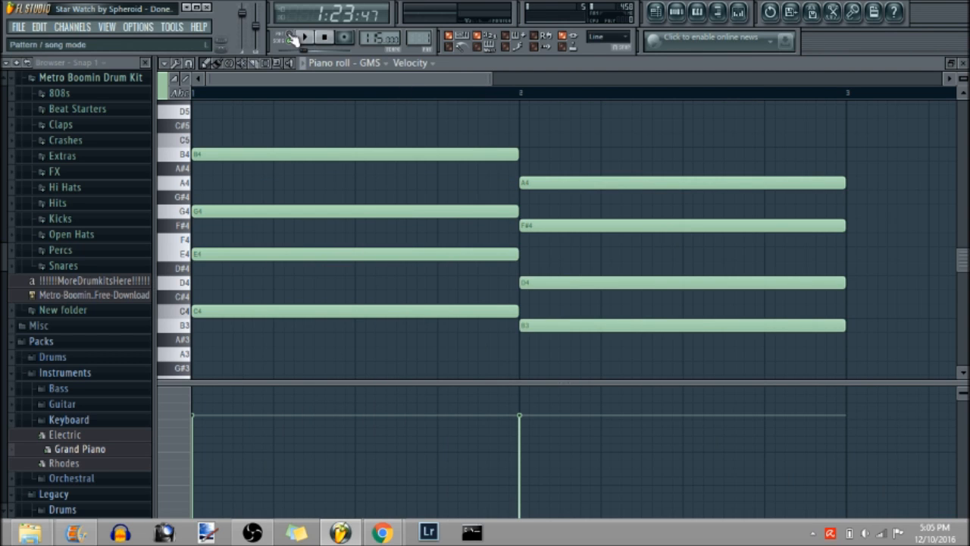
Step: Play Pattern 1 in pattern mode and go through the notes of both chords, E4, G4, B4 and B3, D4, F#4, A4
left_click(298, 38)
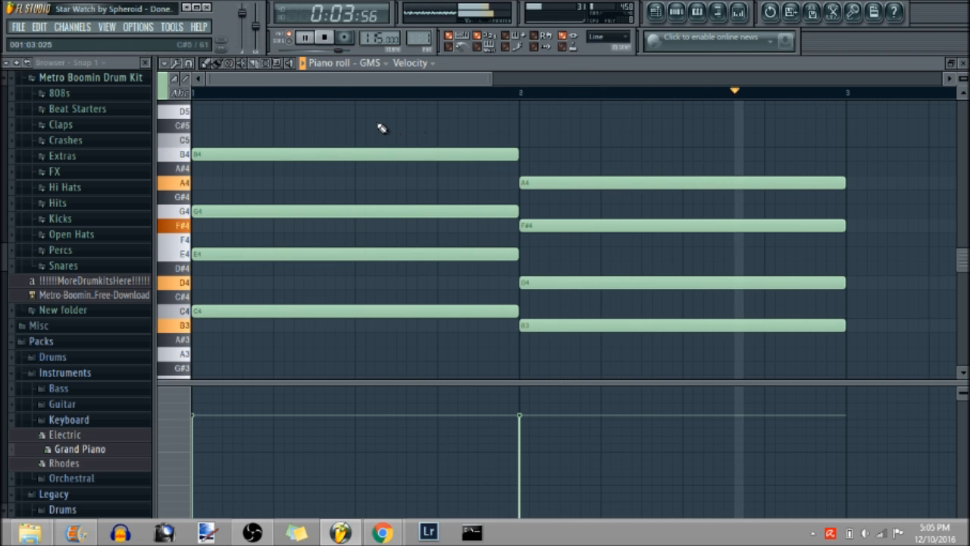
key("space")
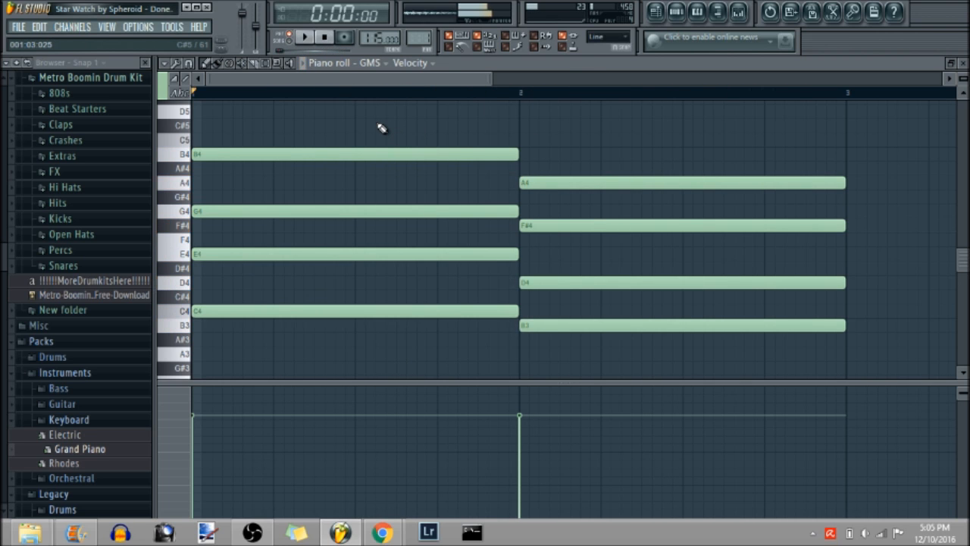
left_click(182, 255)
left_click(182, 212)
left_click(182, 156)
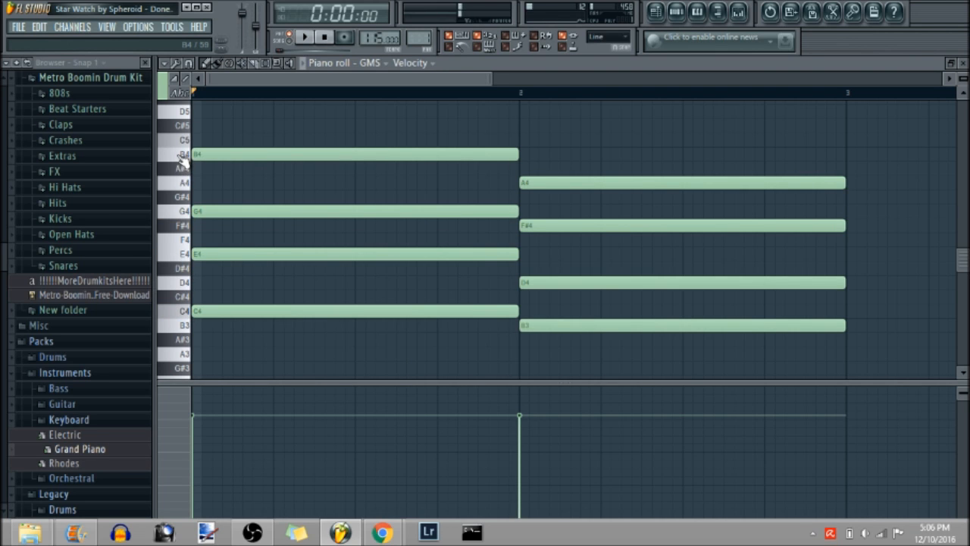
left_click(530, 325)
left_click(538, 282)
left_click(541, 225)
left_click(538, 182)
Step: Open the Pattern 3 Morning melody at bar 41 of the playlist in the piano roll, show all four bars, and play it
key("F5")
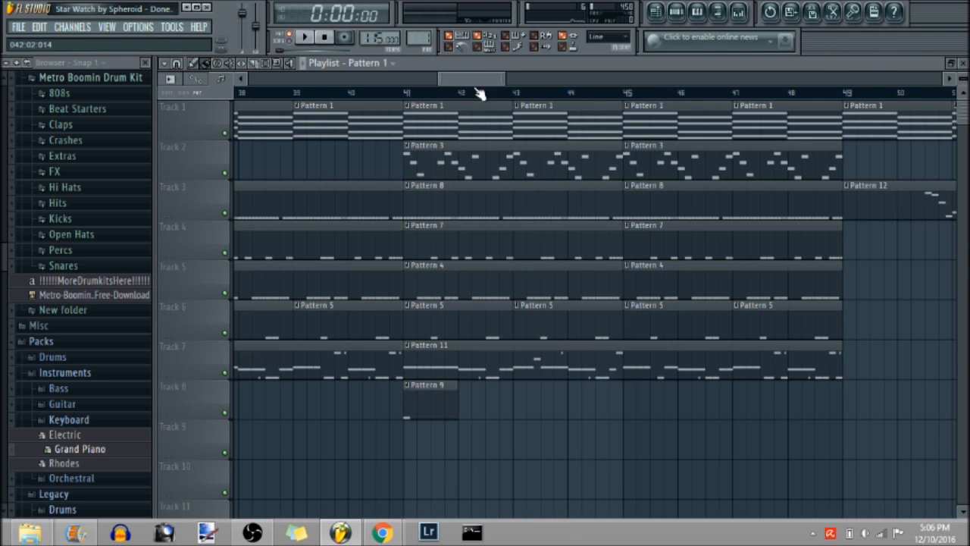
double_click(442, 163)
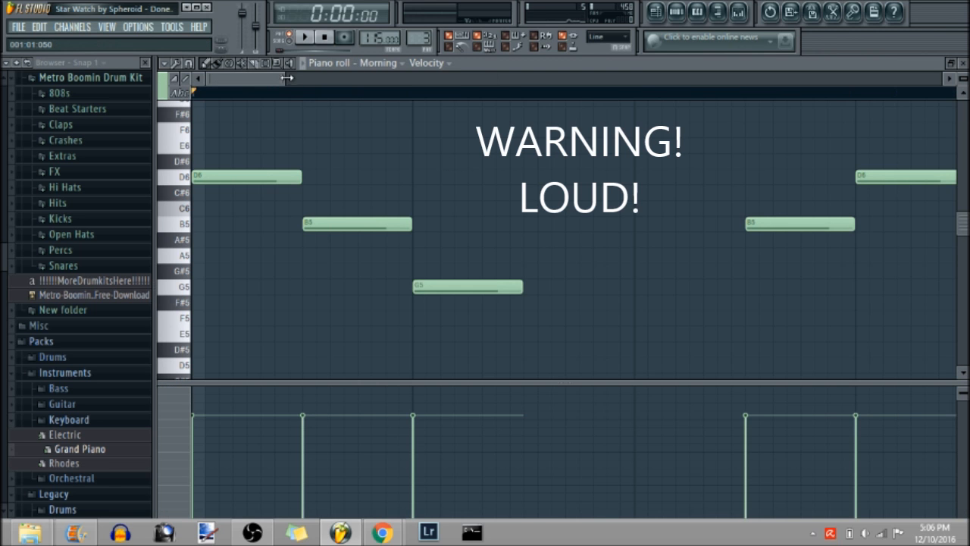
left_click_drag(278, 76, 651, 107)
key("space")
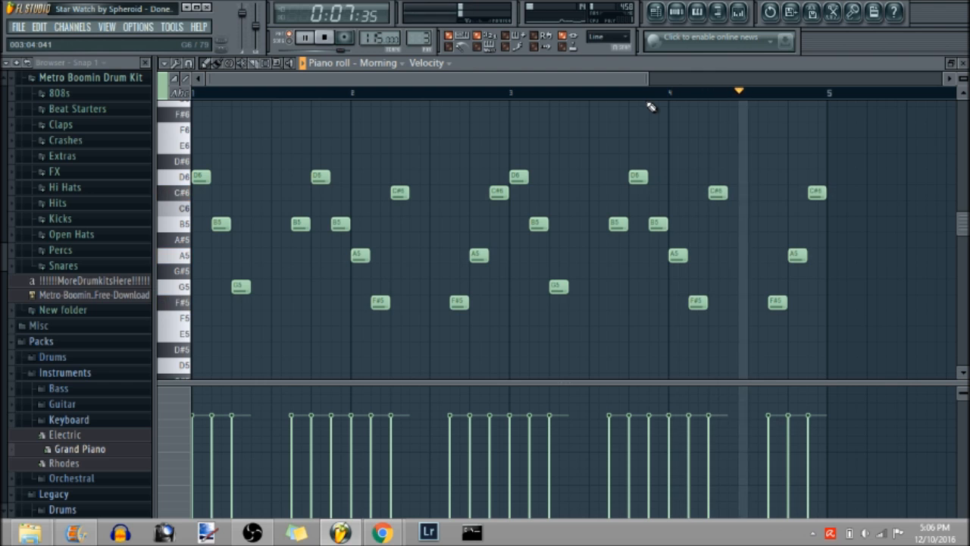
key("space")
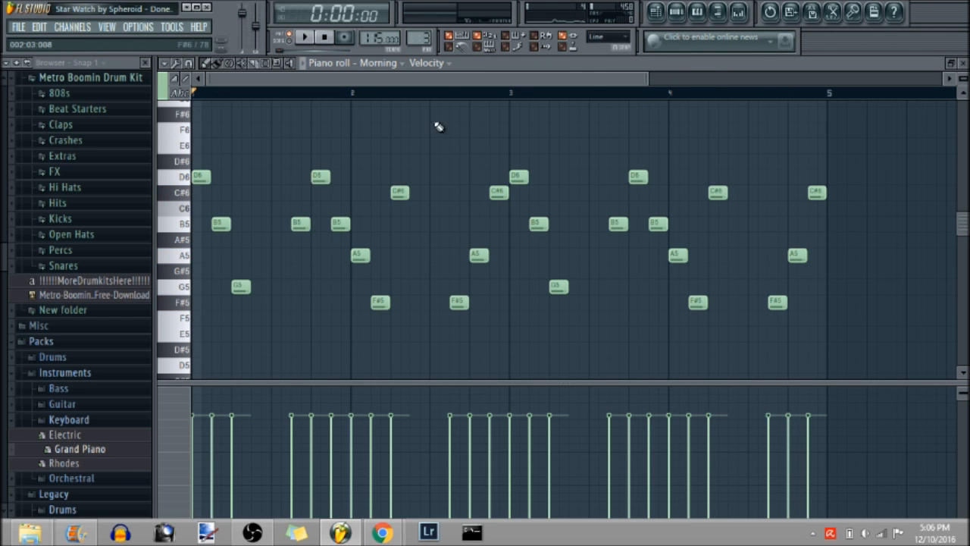
Step: Open the Morning channel's Harmor, choose the Morning preset from the Lead category, play the melody, and close the synth
left_click(675, 11)
left_click(337, 287)
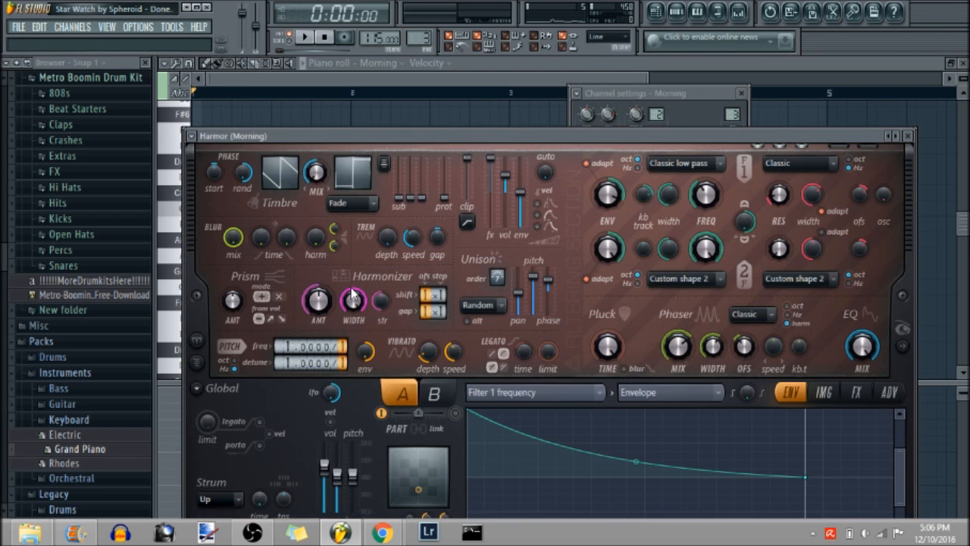
left_click(897, 136)
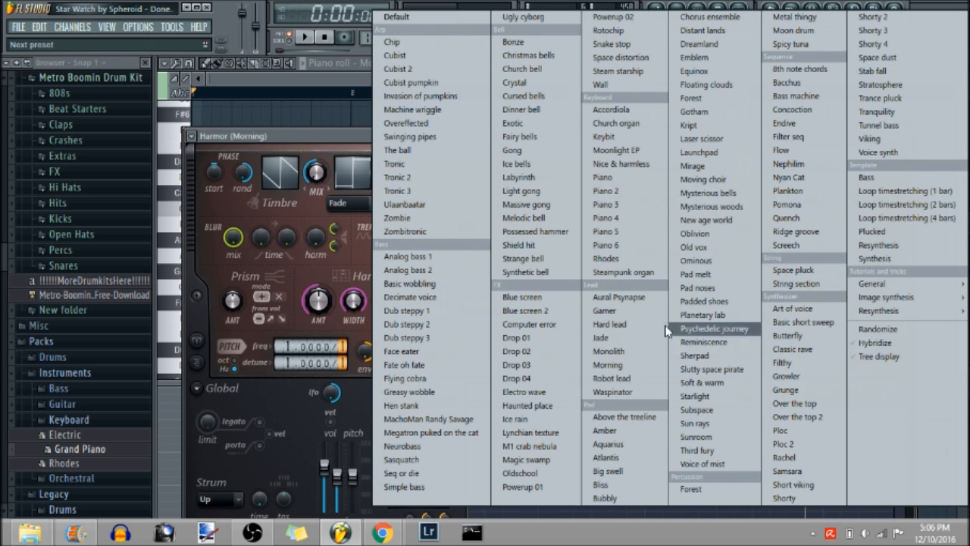
left_click(648, 362)
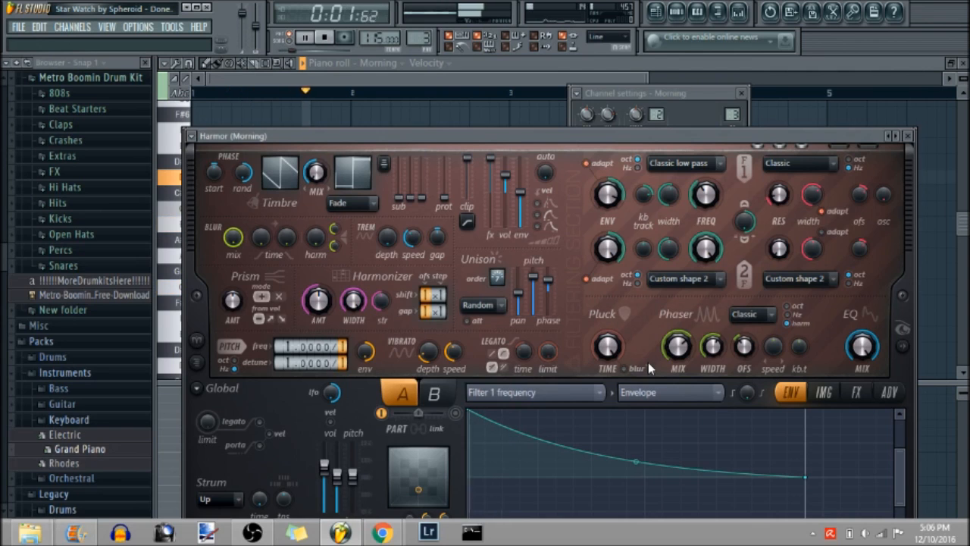
key("space")
left_click(508, 84)
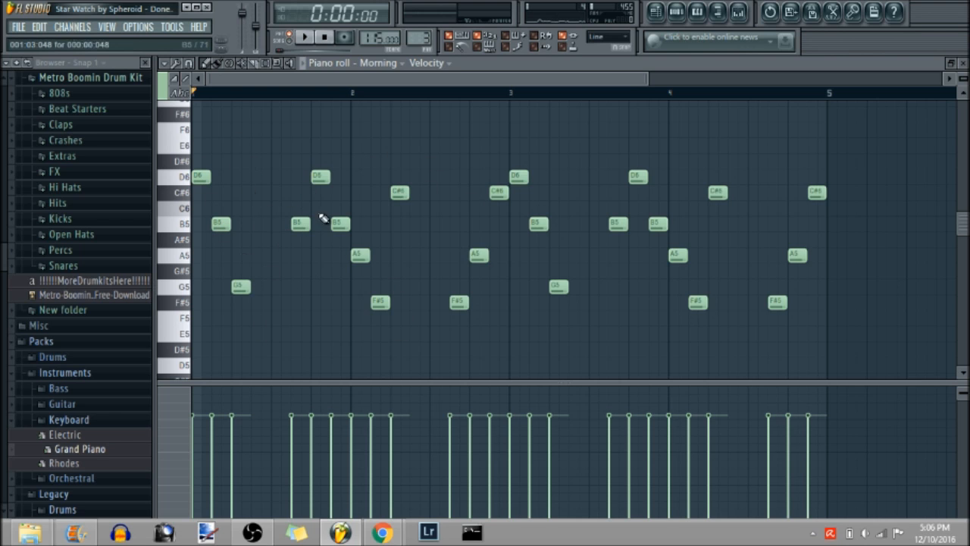
Step: Try a one-bar F#6 note above the start of the Morning melody, play it, and delete the note
key("space")
key("space")
left_click(199, 132)
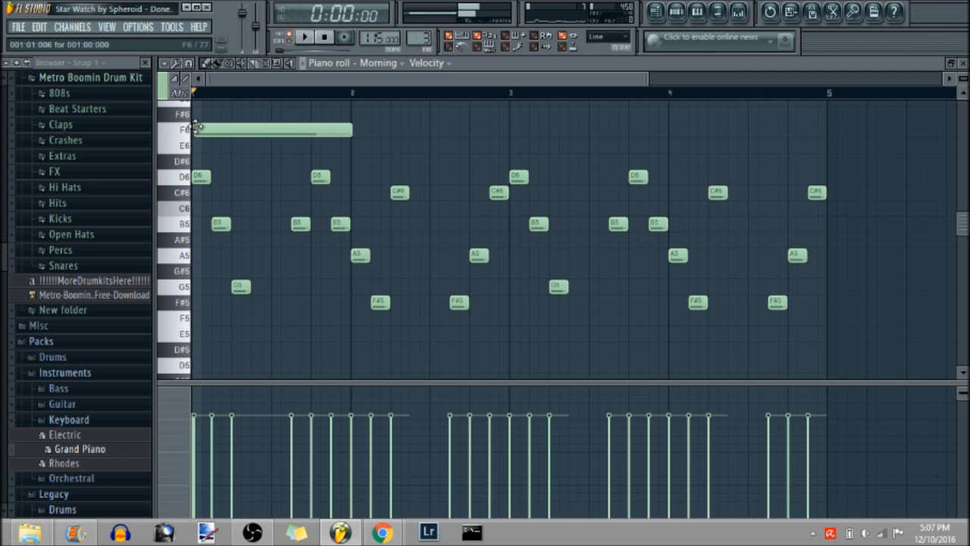
left_click_drag(265, 130, 265, 115)
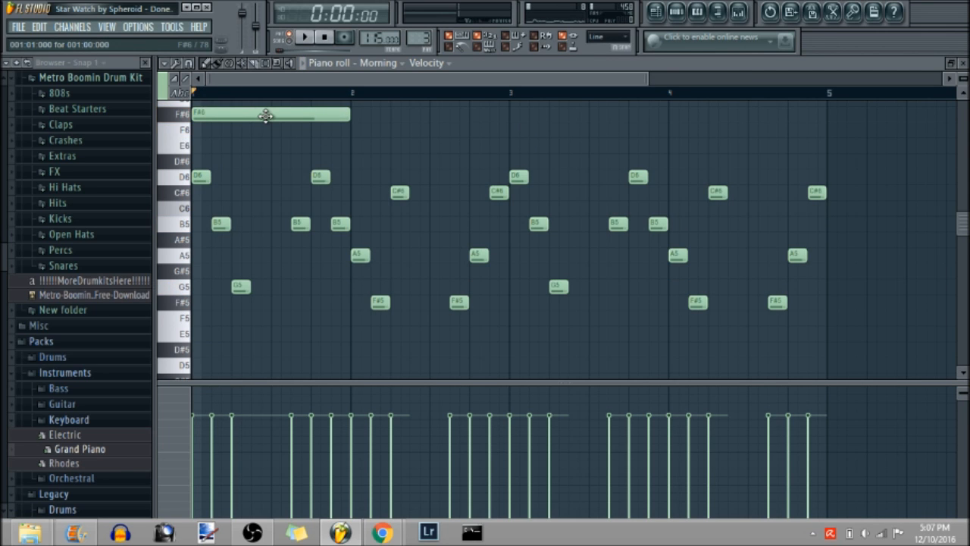
key("space")
key("space")
key("space")
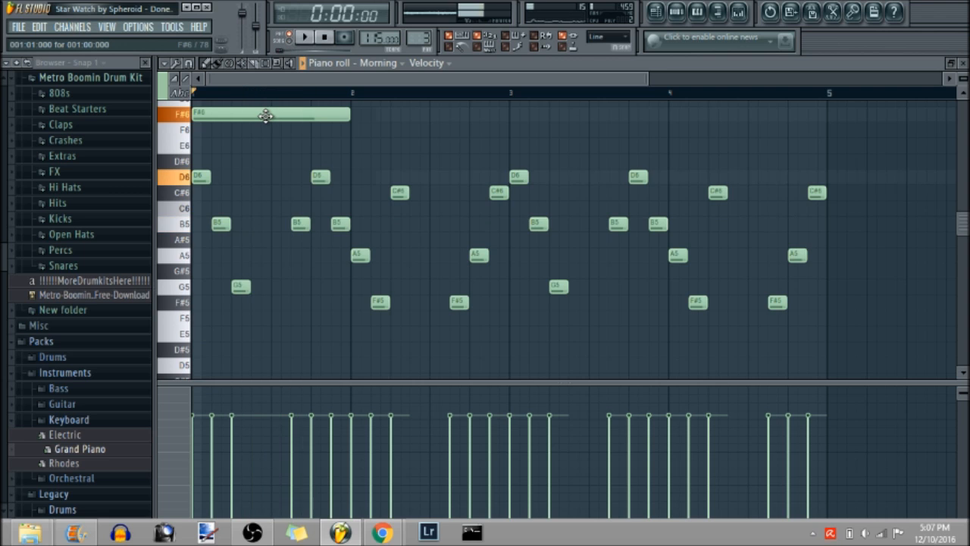
right_click(265, 116)
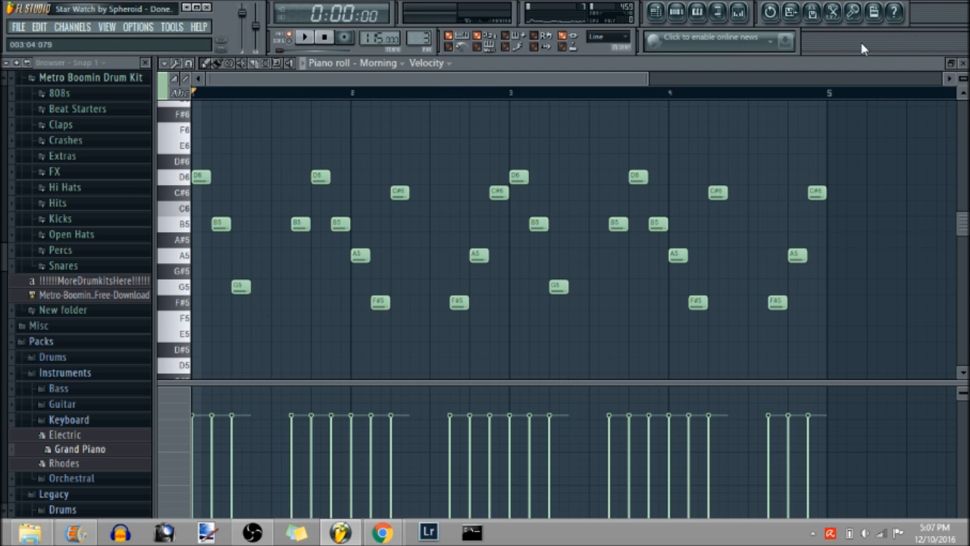
Step: Open Track 7's Pattern 11 bass line in the piano roll, show all eight bars, and list the drum kit's 808s samples
key("F5")
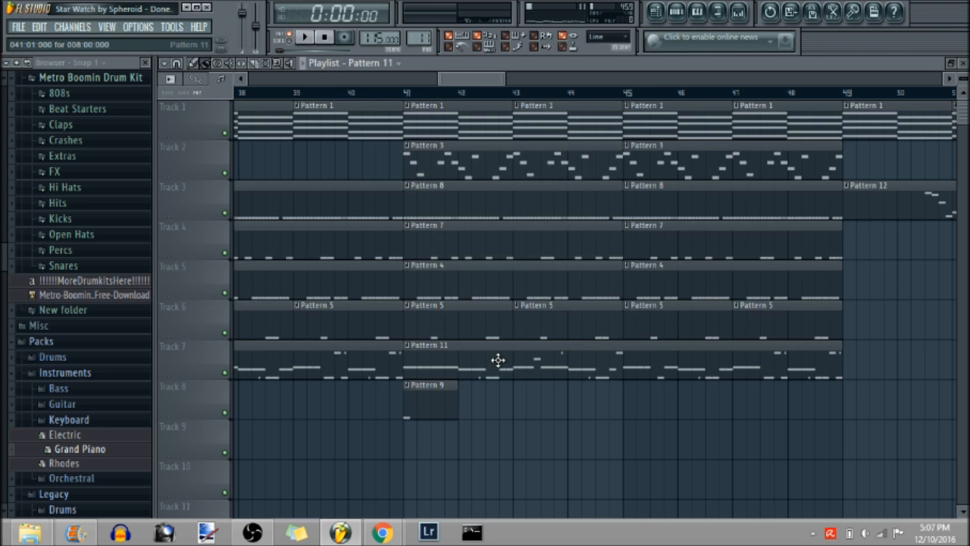
double_click(486, 357)
left_click_drag(301, 78, 753, 104)
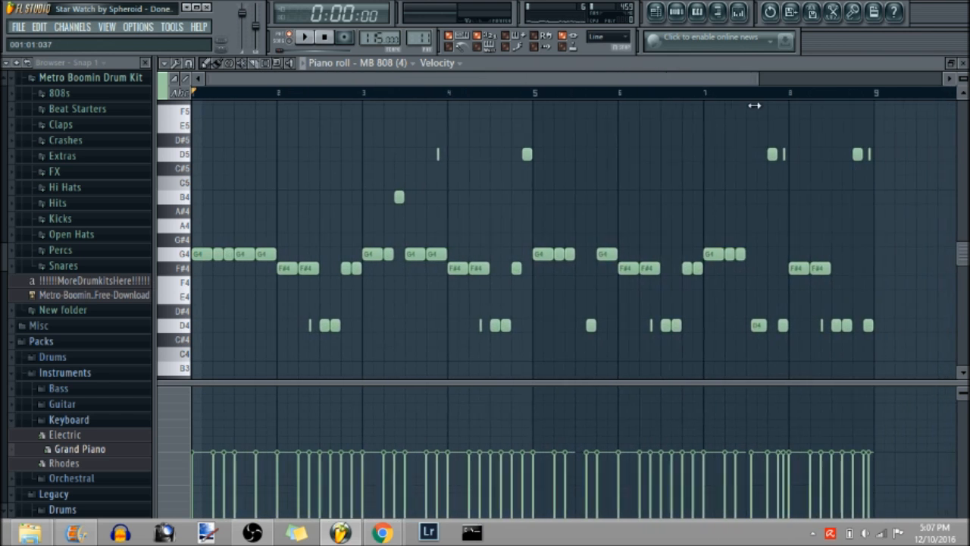
left_click(102, 94)
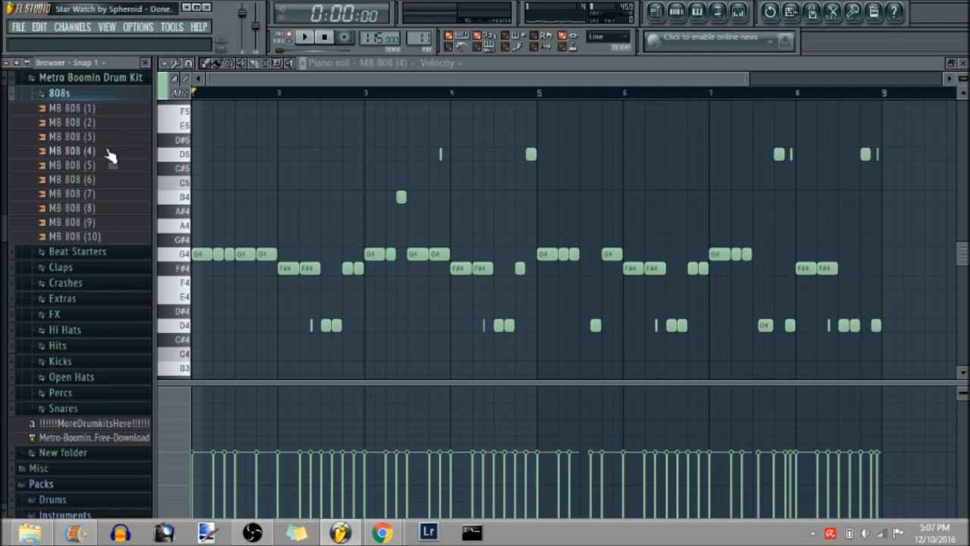
Step: Bring up the full channel list and open the MB 808 (4) channel's instrument envelope settings
left_click(677, 12)
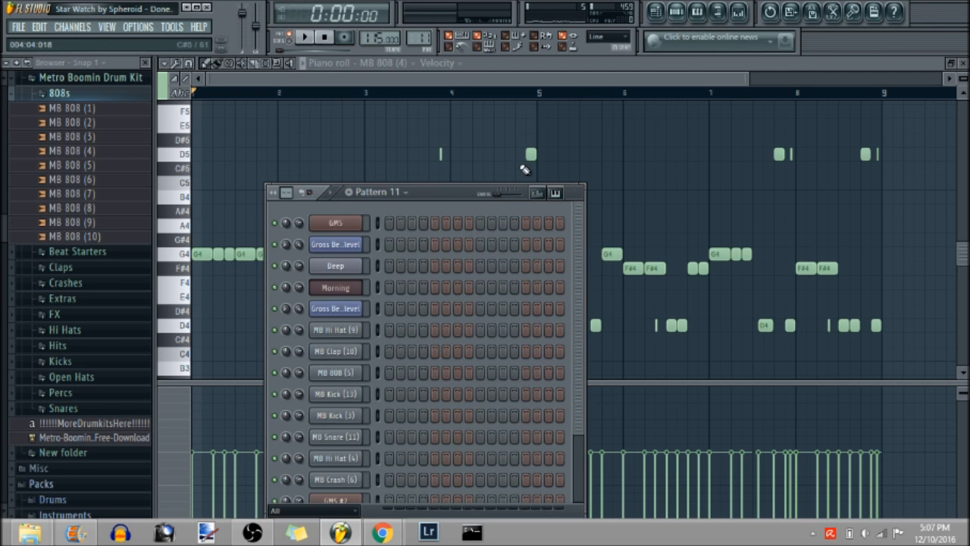
left_click_drag(450, 201, 441, 98)
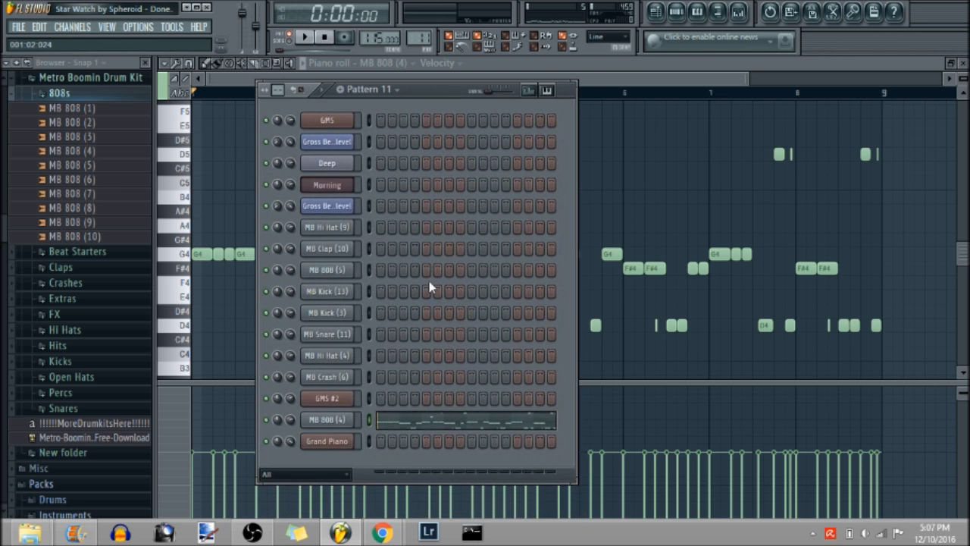
left_click(333, 420)
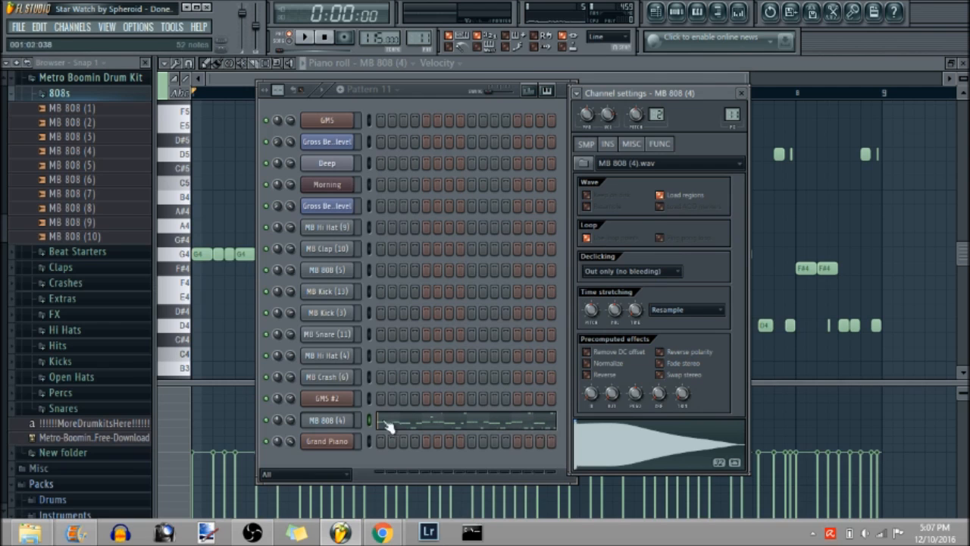
left_click(611, 144)
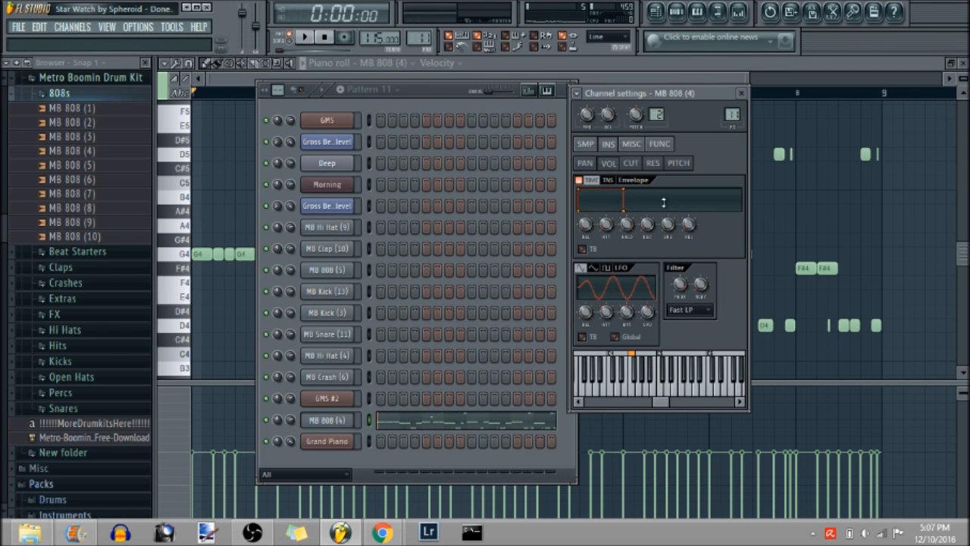
Step: Play short passages of the bass line with the MB 808 (4) envelope settings open, and return to the piano roll
key("space")
key("space")
key("space")
key("space")
key("space")
key("space")
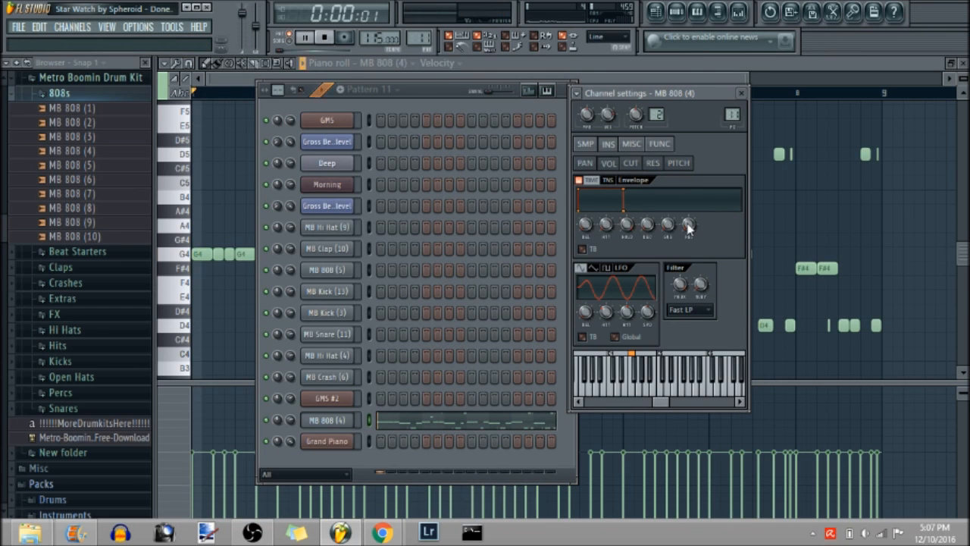
left_click(638, 75)
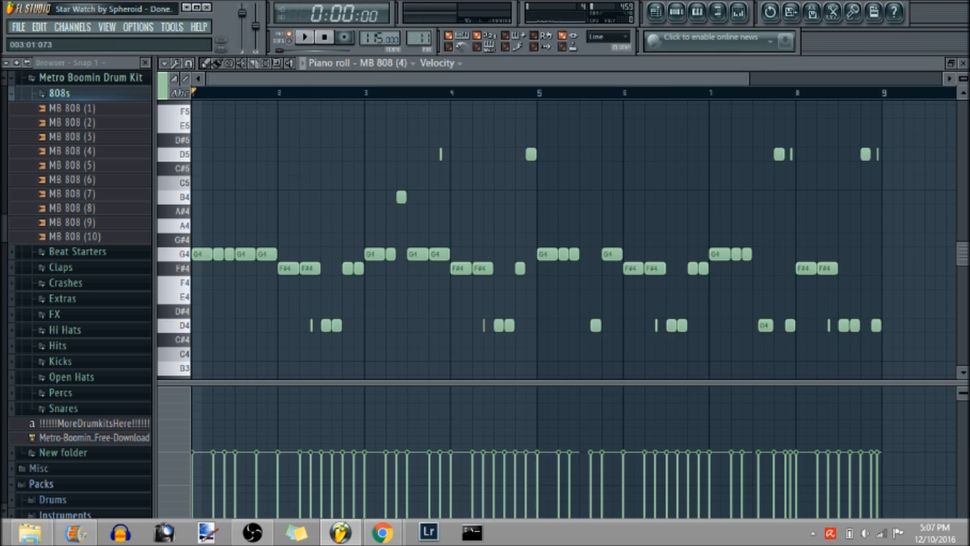
Step: Play the MB 808 (4) bass line from the start through all eight bars, following the notes in the piano roll
scroll(374, 88, "up", 4)
scroll(509, 132, "up", 3)
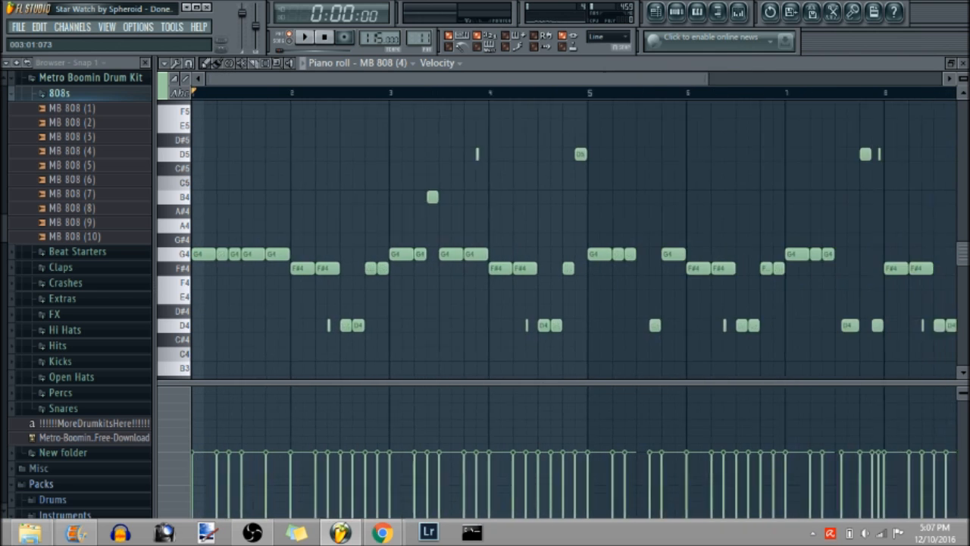
key("space")
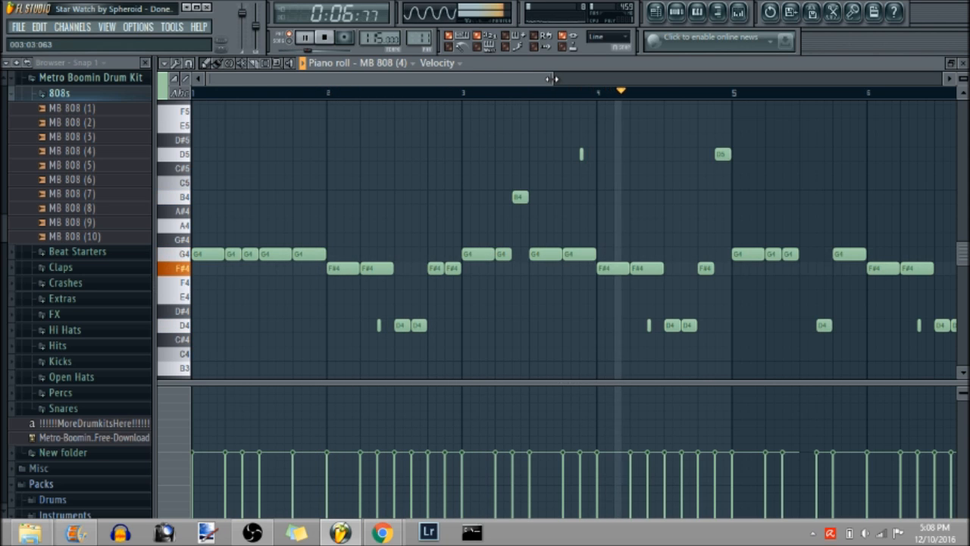
left_click_drag(533, 79, 787, 72)
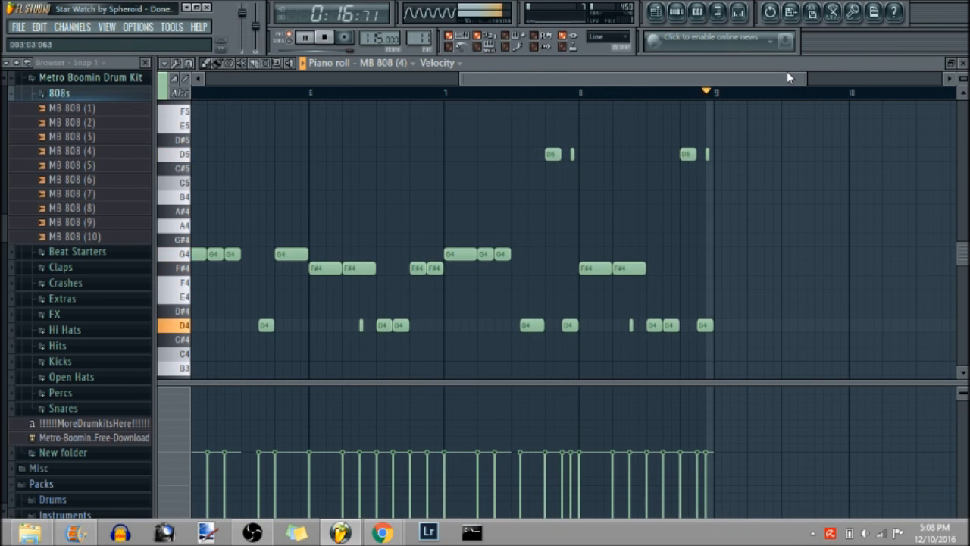
key("space")
Step: Examine the short D4 slide note in bar 2 and play the bass line from bar 2's second F#4 note
left_click_drag(696, 85, 327, 128)
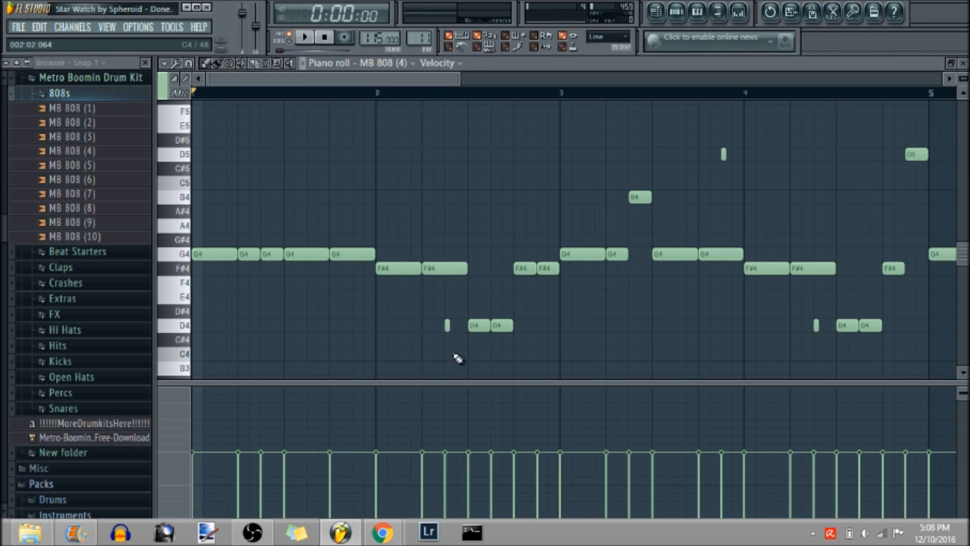
scroll(437, 84, "up", 5)
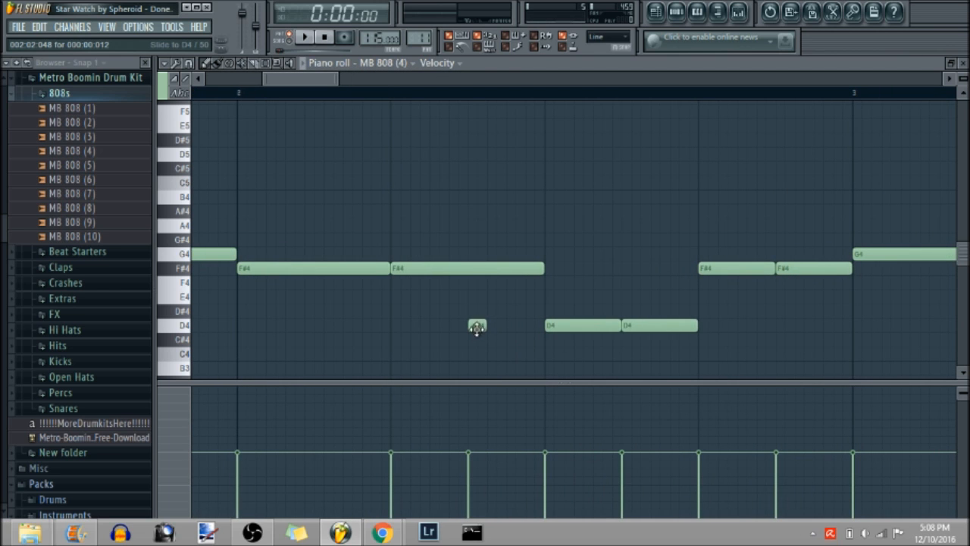
left_click(395, 89)
left_click(394, 89)
key("space")
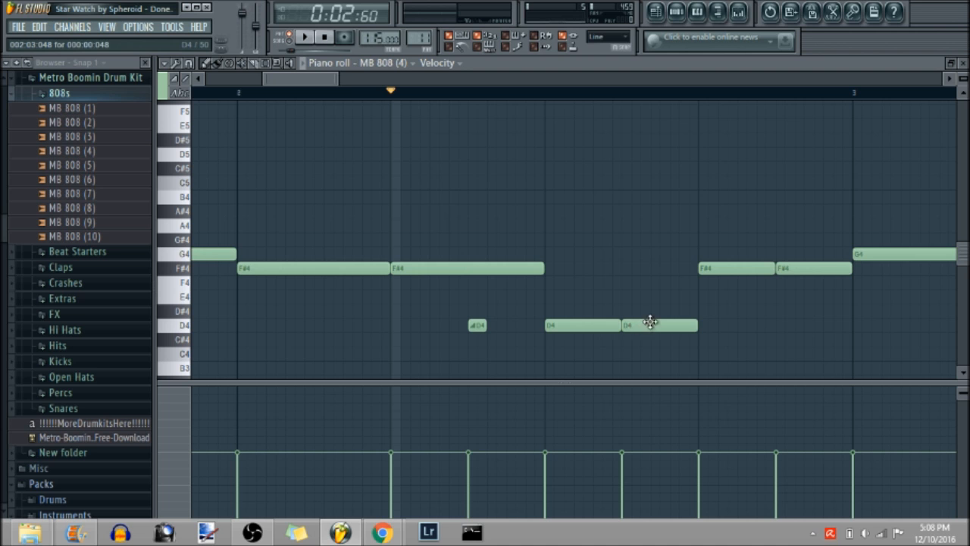
Step: Set the playback position to the start of bar 3 and play that bar's G4, B4 and D5 slide notes
left_click_drag(326, 81, 360, 80)
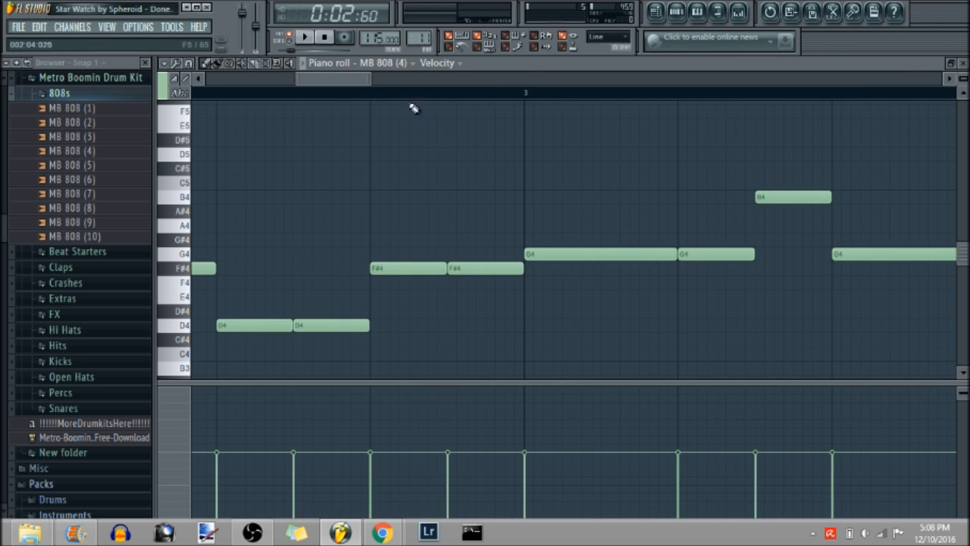
left_click_drag(373, 84, 429, 82)
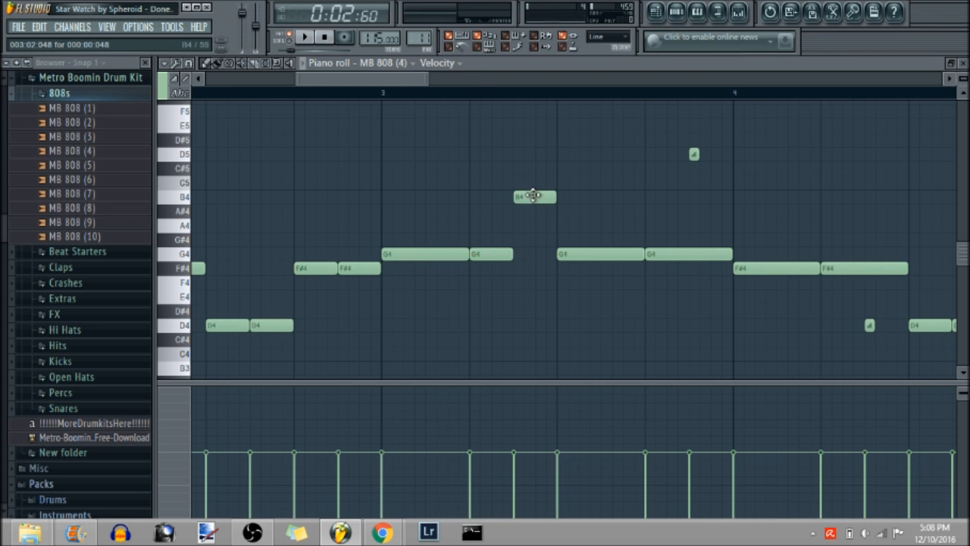
left_click(385, 98)
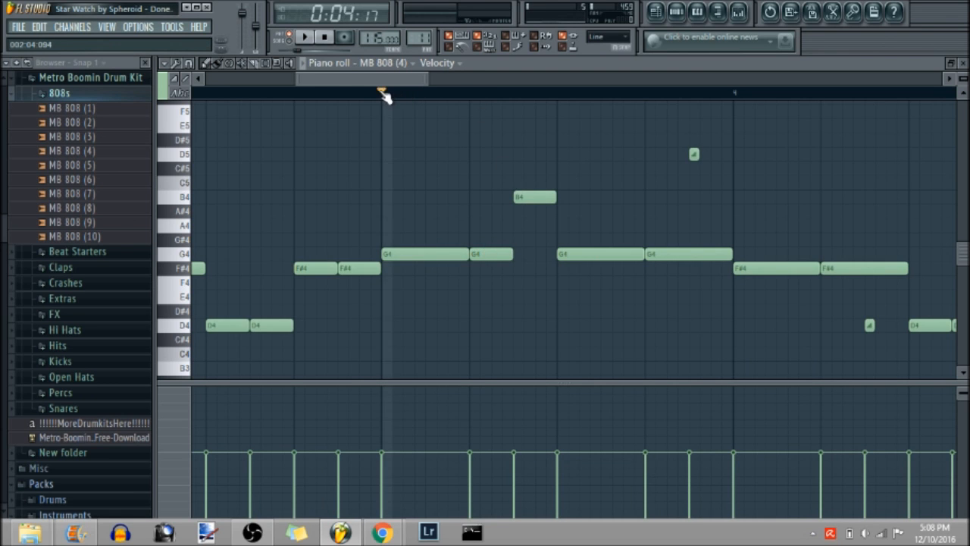
key("space")
key("space")
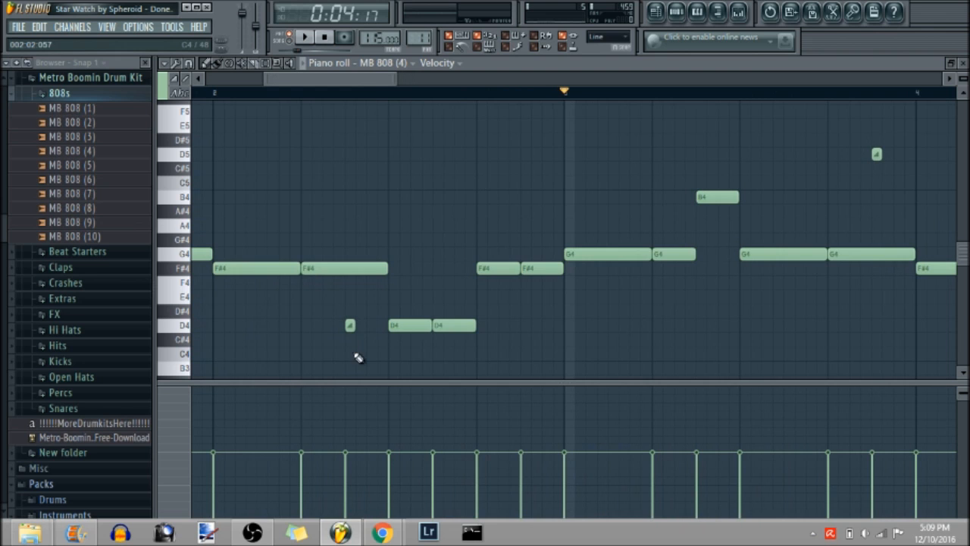
scroll(367, 94, "right", 4)
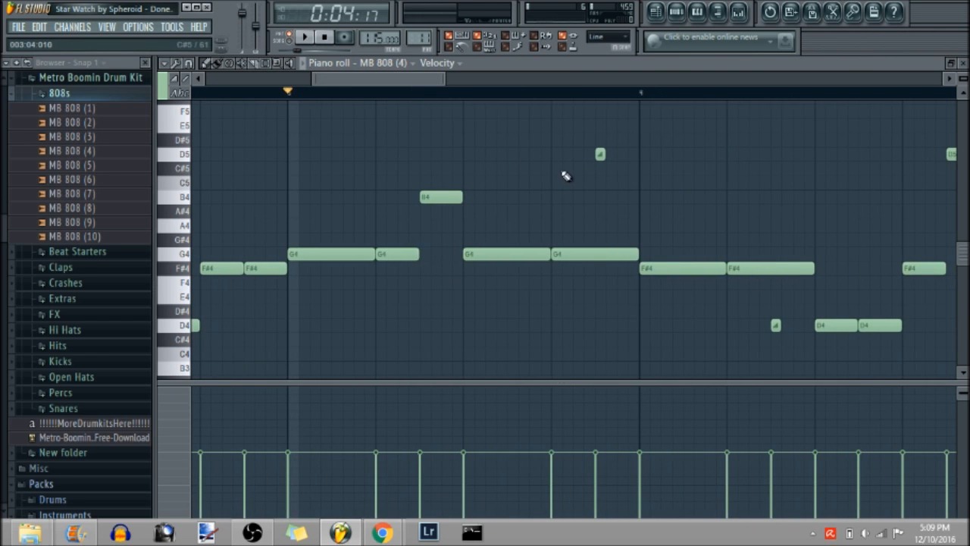
left_click_drag(424, 80, 440, 80)
key("space")
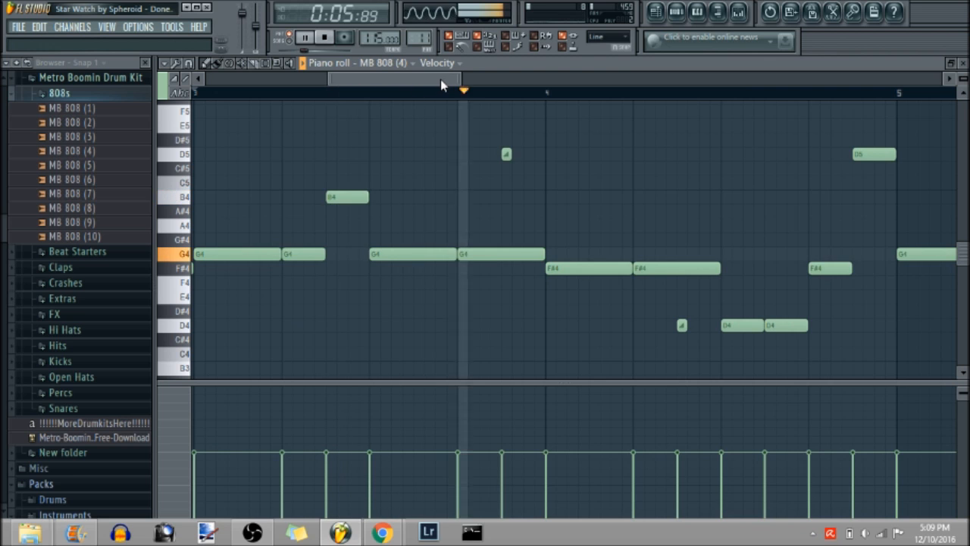
key("space")
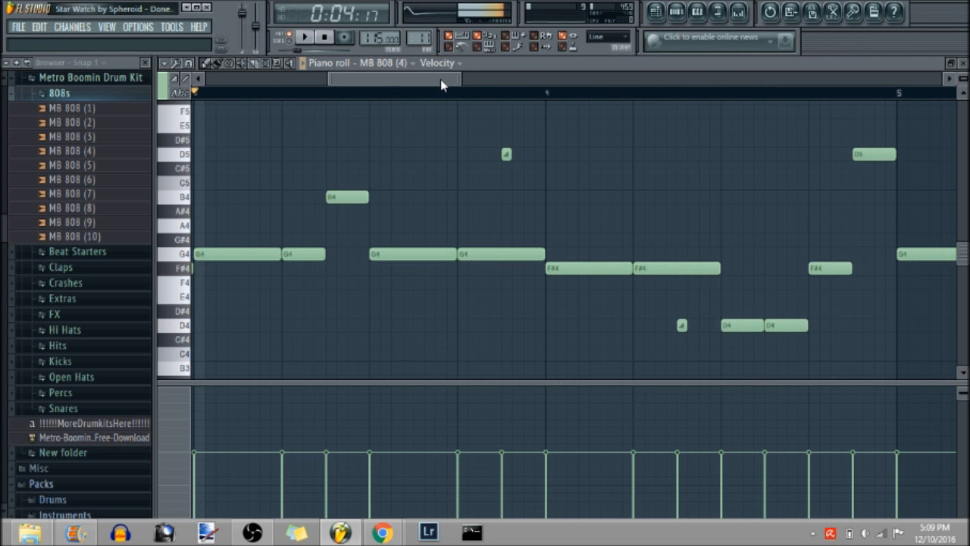
Step: Compare bar 4 of the bass line with the earlier bars and play the pattern into bar 4
scroll(471, 127, "right", 3)
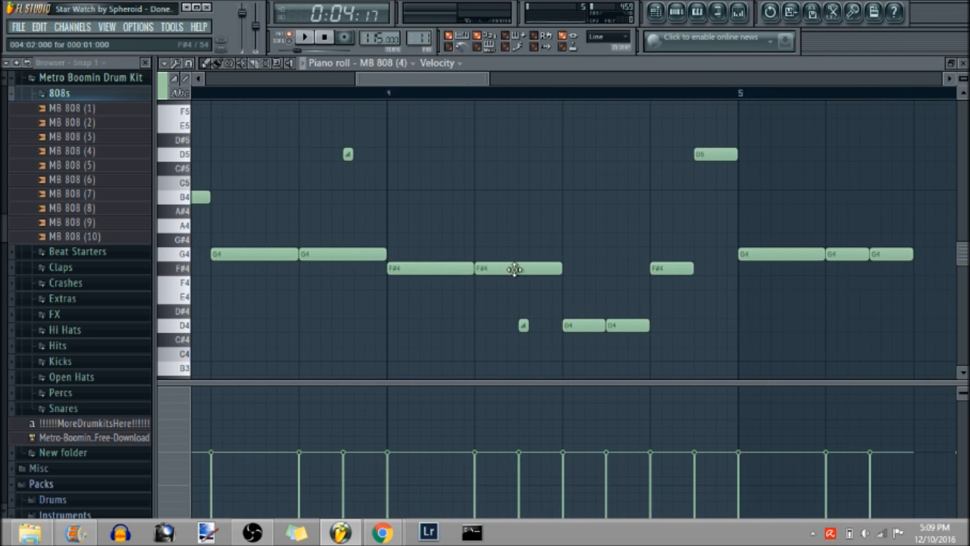
scroll(327, 118, "left", 10)
scroll(328, 117, "right", 10)
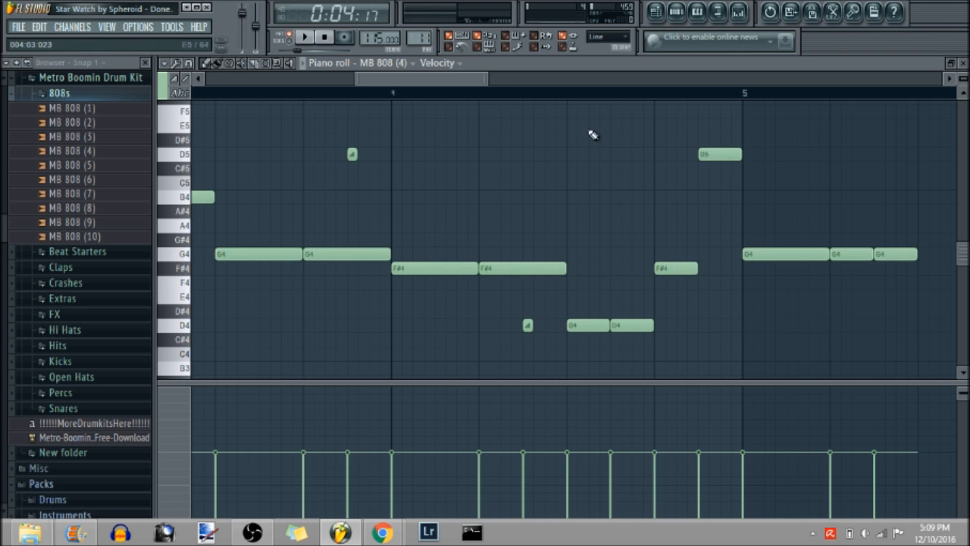
left_click_drag(459, 83, 478, 82)
key("space")
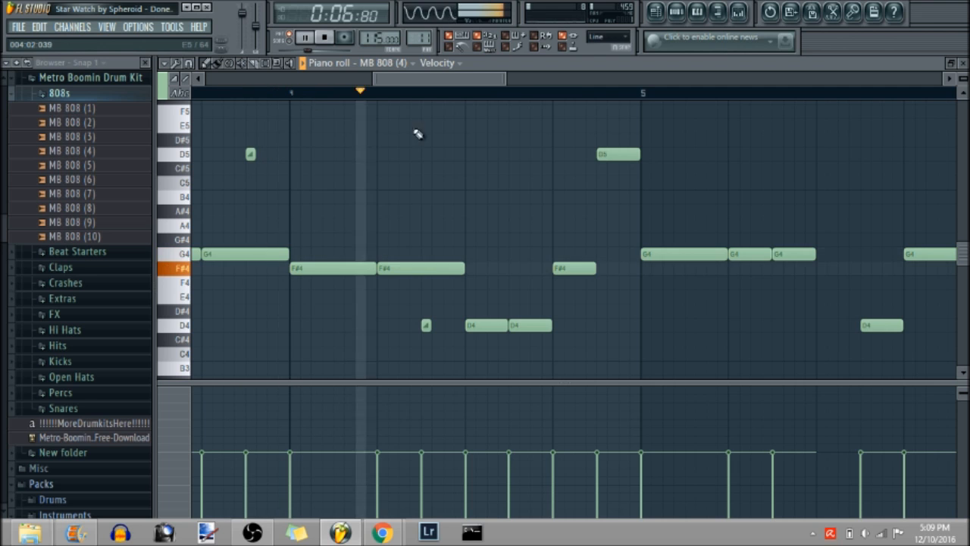
key("space")
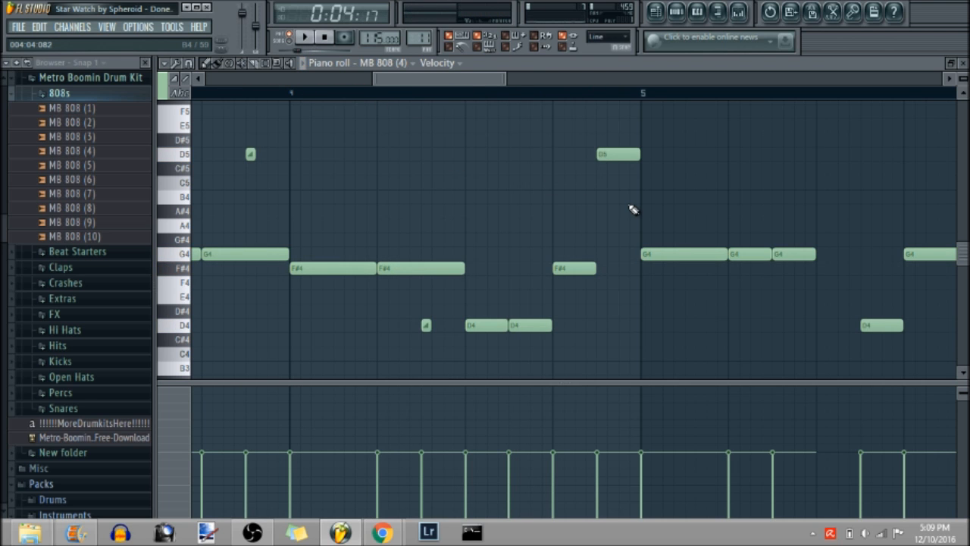
Step: Set the playback position to bar 5 and play the second half of the bass line through bars 7 and 8
left_click_drag(501, 79, 535, 79)
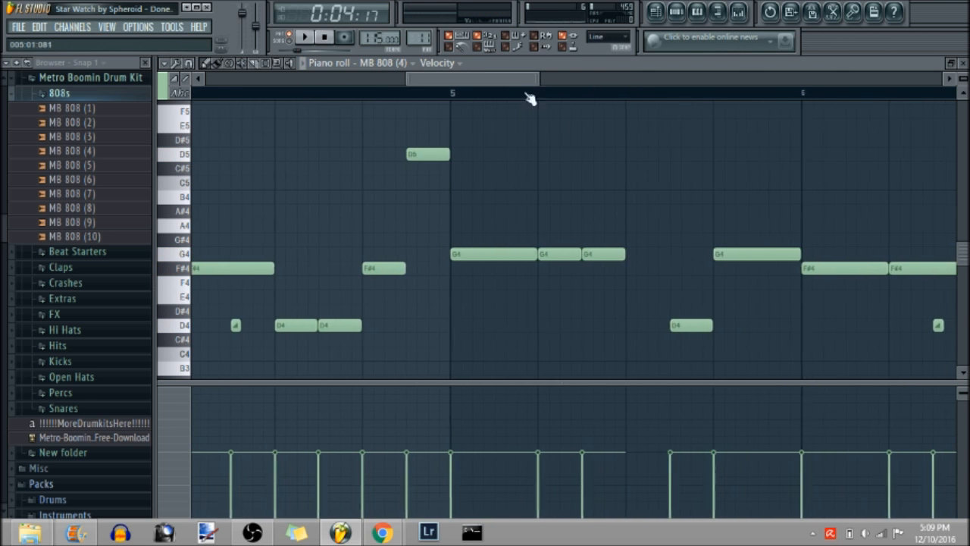
left_click(453, 93)
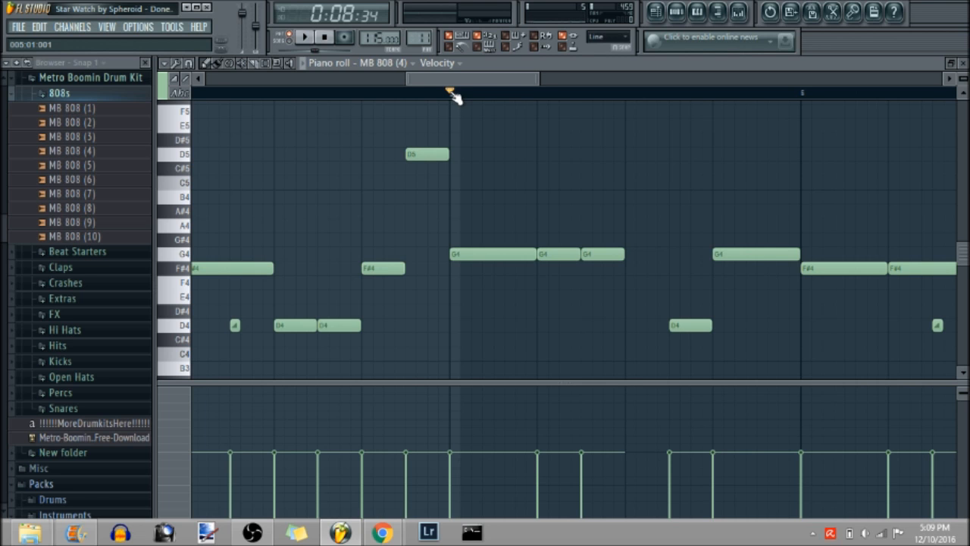
key("space")
key("space")
key("space")
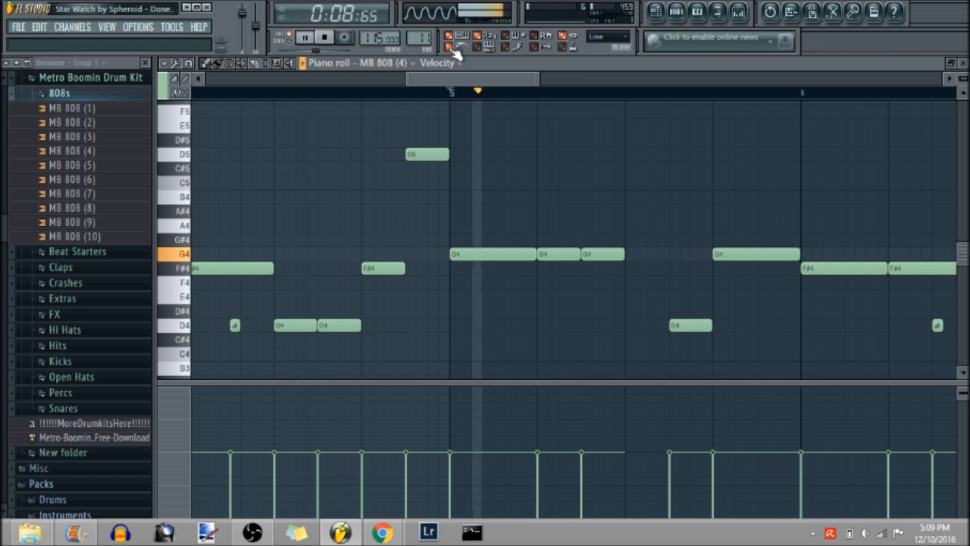
left_click_drag(448, 81, 622, 86)
key("space")
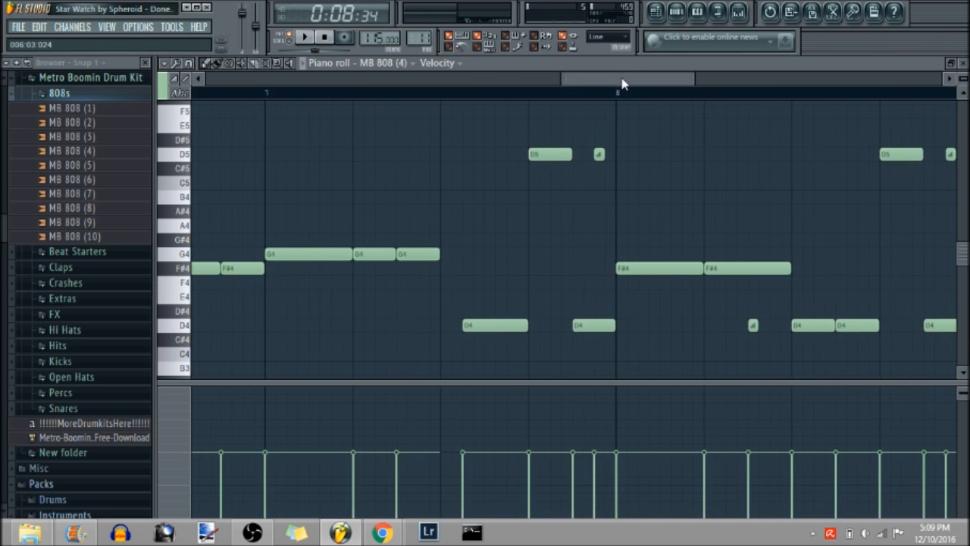
Step: Slow the tempo to 71 BPM and play the bass line from bar 7's D5 note into bar 8
left_click(530, 97)
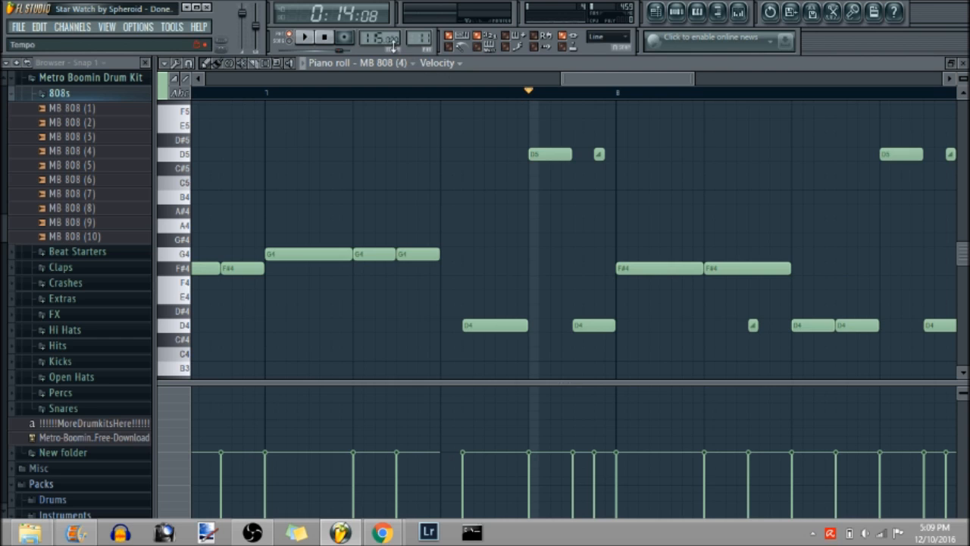
left_click_drag(371, 37, 371, 36)
key("Return")
key("space")
key("space")
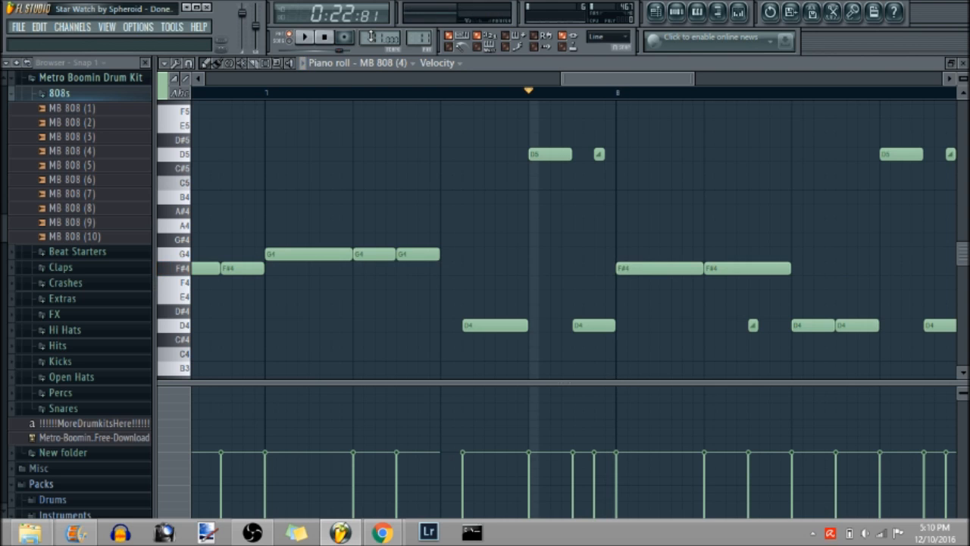
key("space")
key("space")
key("space")
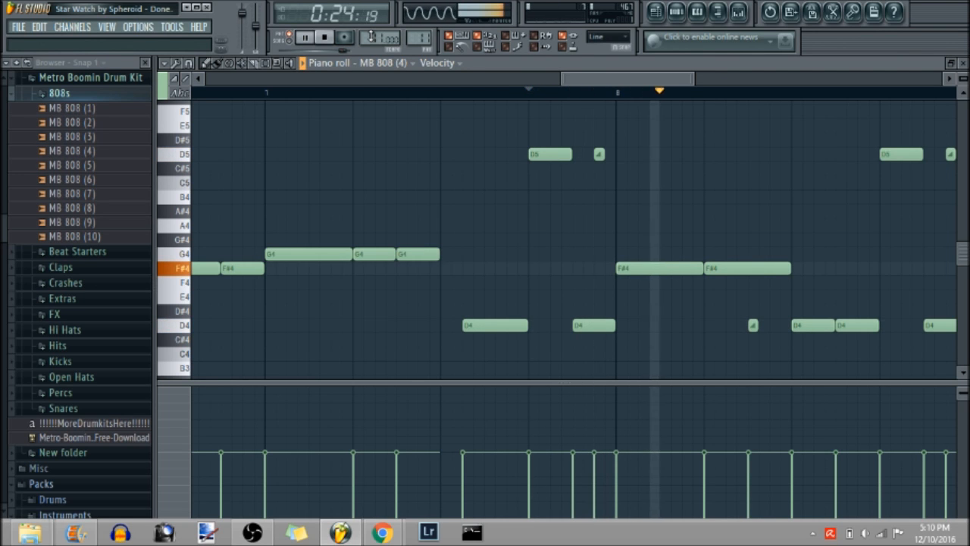
left_click_drag(588, 78, 637, 81)
key("space")
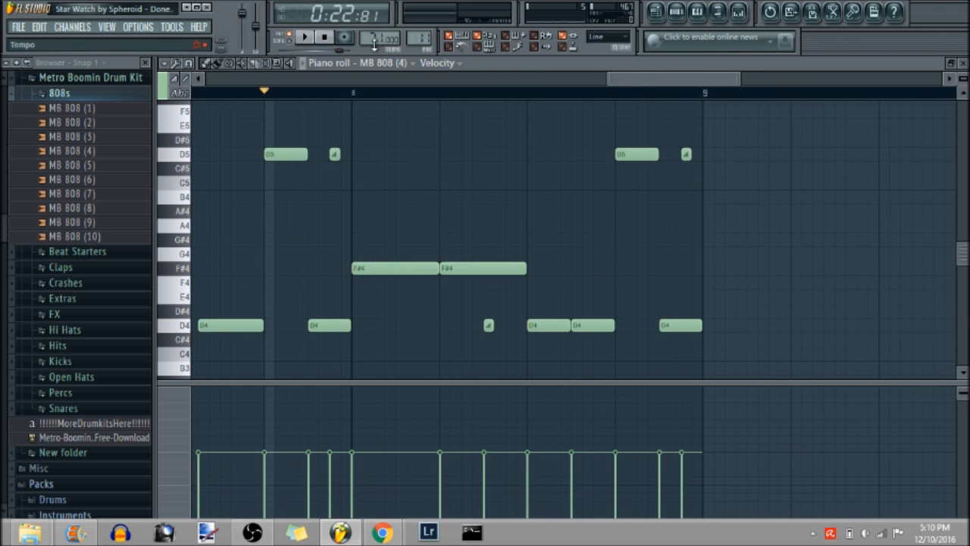
Step: Open Fruity Parametric EQ 2 on the MB 808 (4) mixer track and play the bass line to view its spectrum
scroll(732, 164, "down", 4)
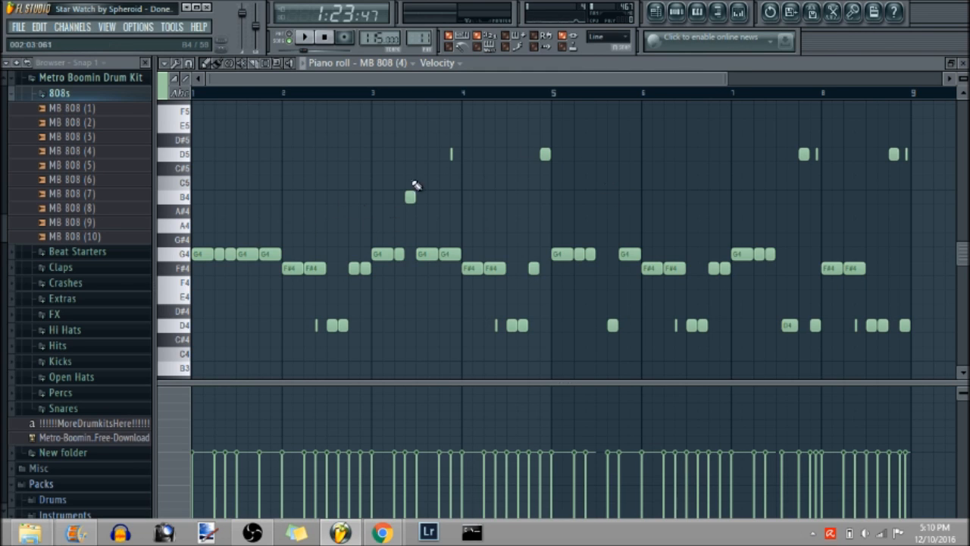
left_click(741, 13)
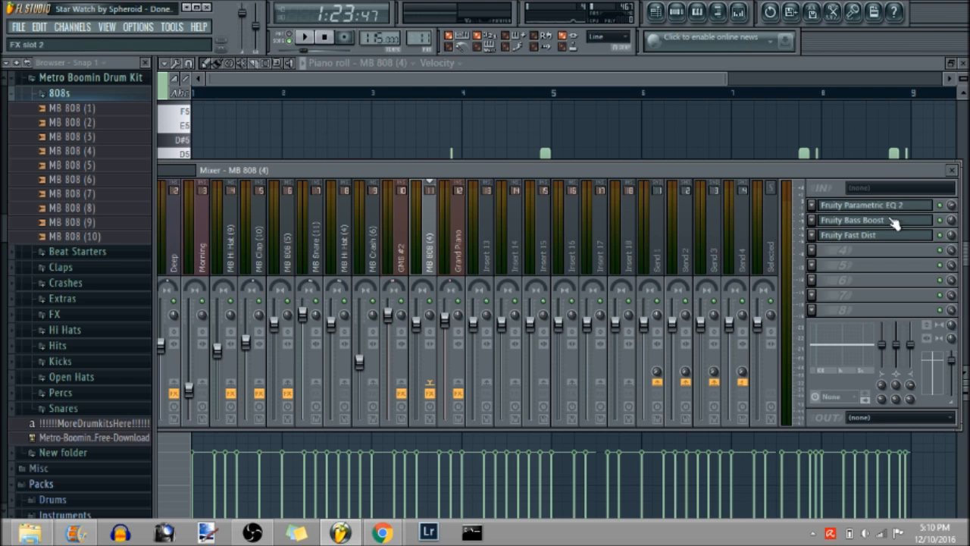
left_click(848, 206)
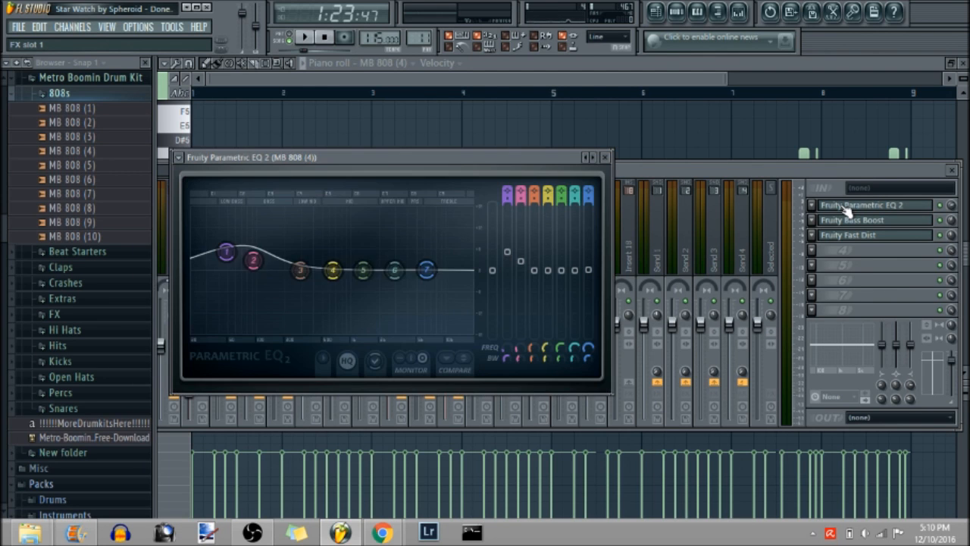
key("space")
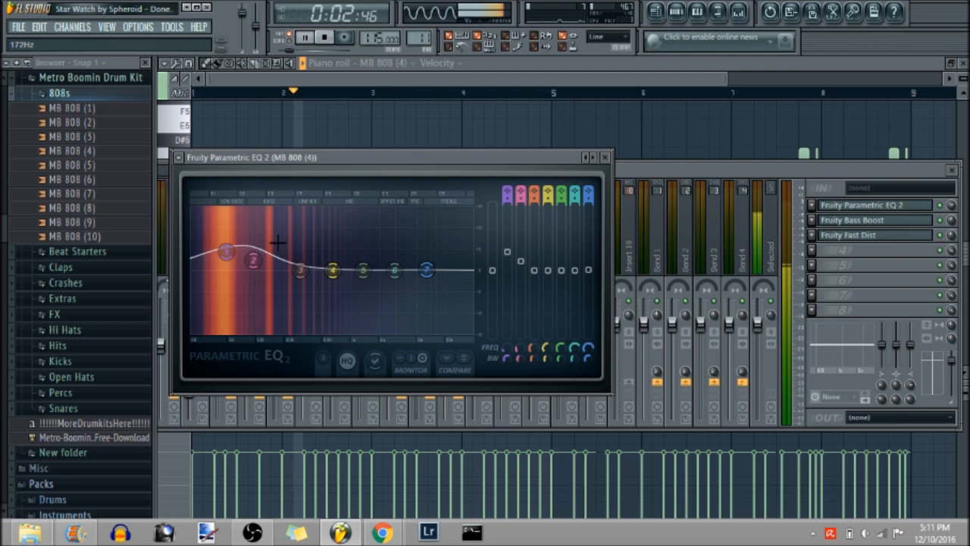
key("space")
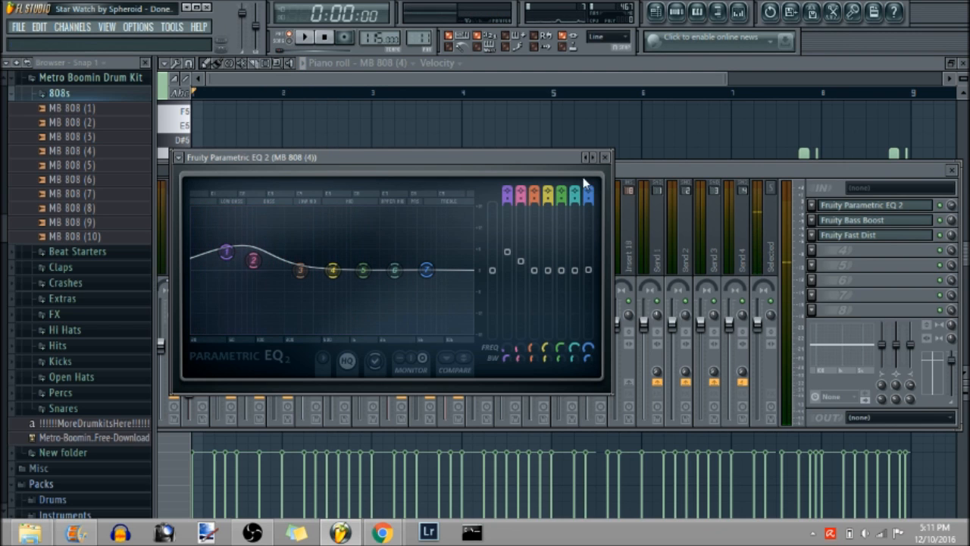
Step: Open the MB 808 (4) track's Fruity Bass Boost, listen to the bass line through it, and close the plugin
left_click(879, 220)
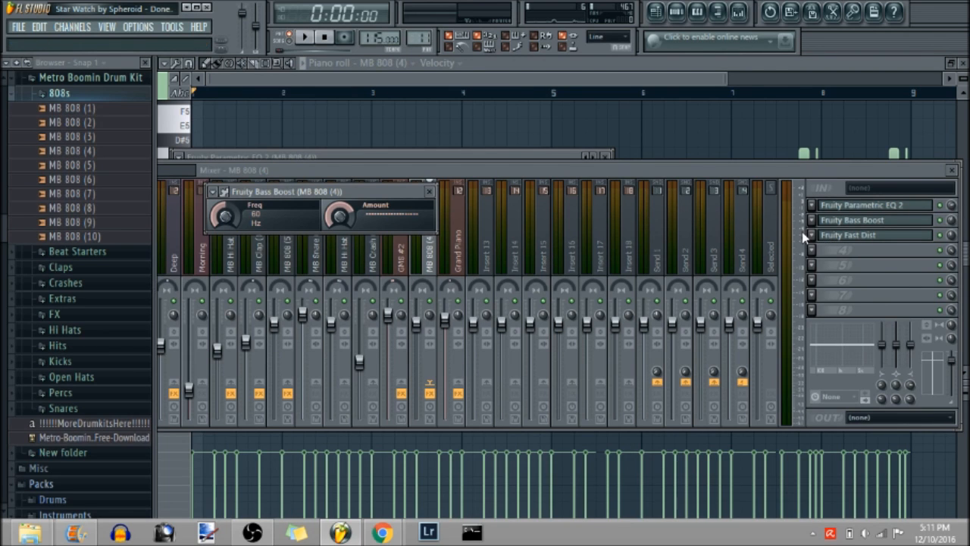
key("space")
key("space")
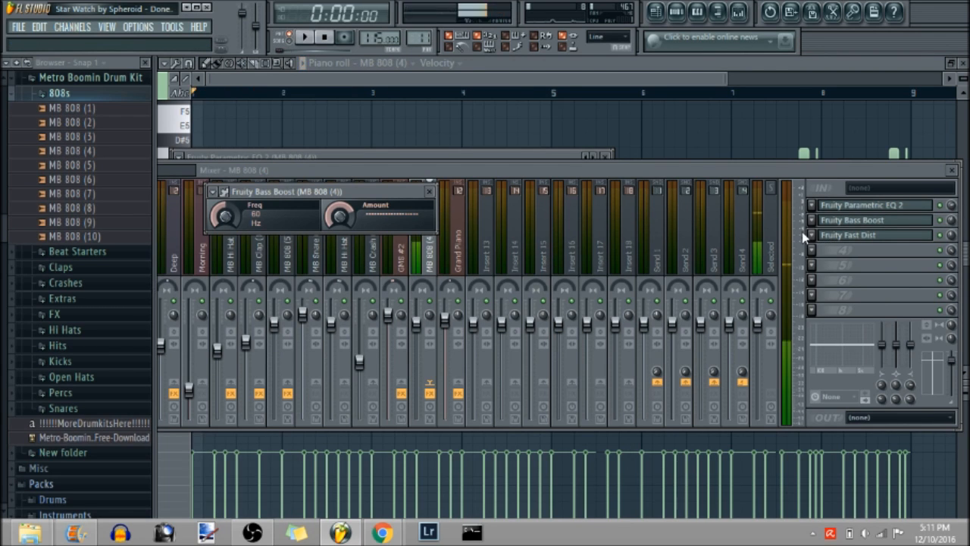
key("Escape")
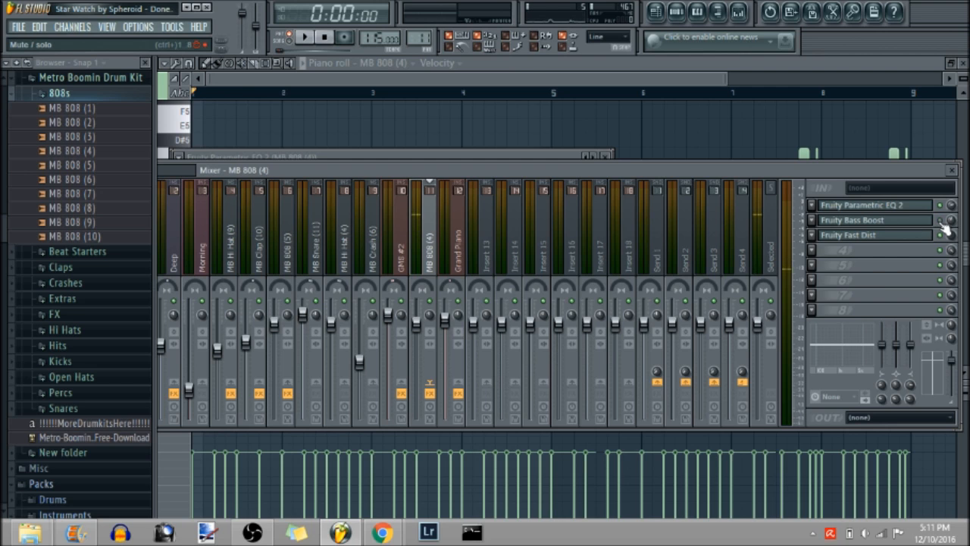
Step: Play the bass line with Fruity Bass Boost bypassed to compare the sound
key("space")
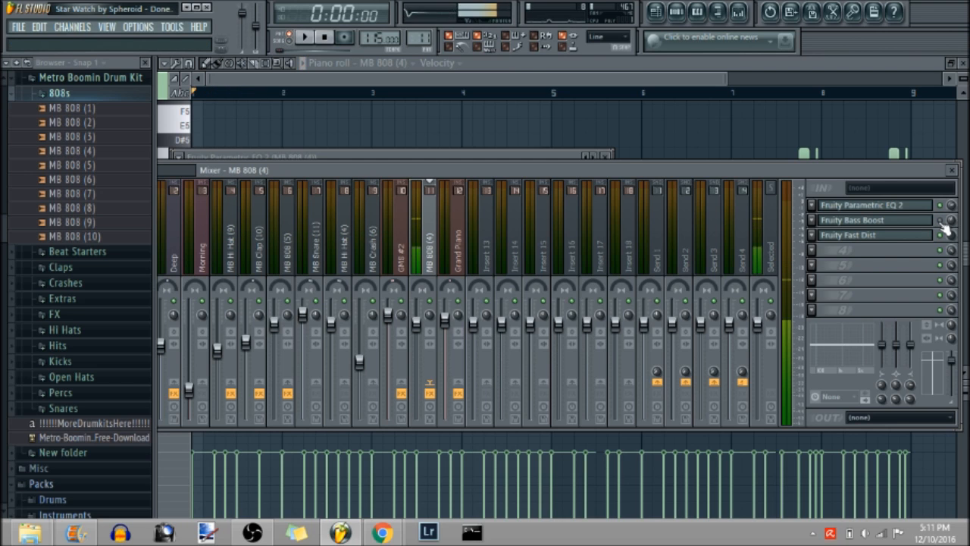
key("space")
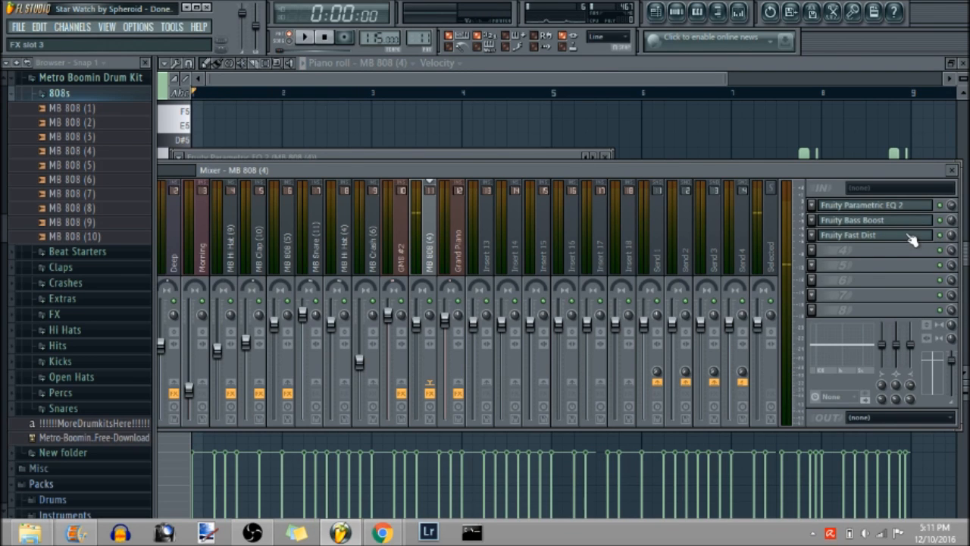
Step: Open Fruity Fast Dist on the MB 808 (4) mixer track, view its preset list, and play the bass line through it
left_click(912, 239)
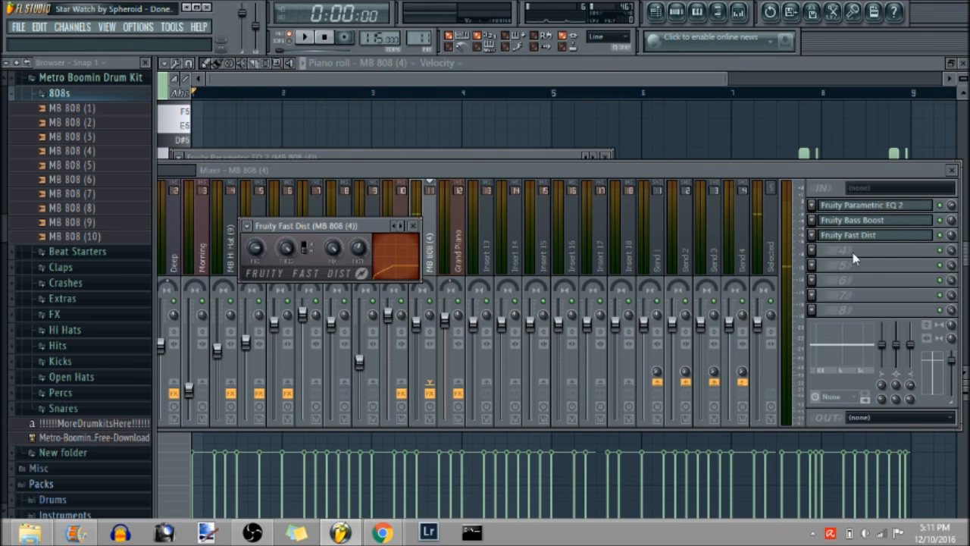
left_click(403, 227)
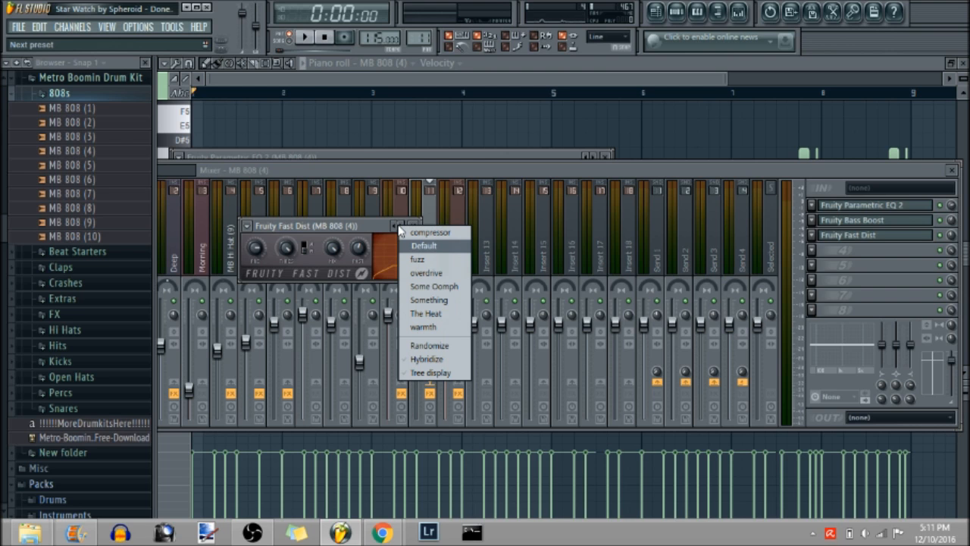
left_click(381, 229)
key("space")
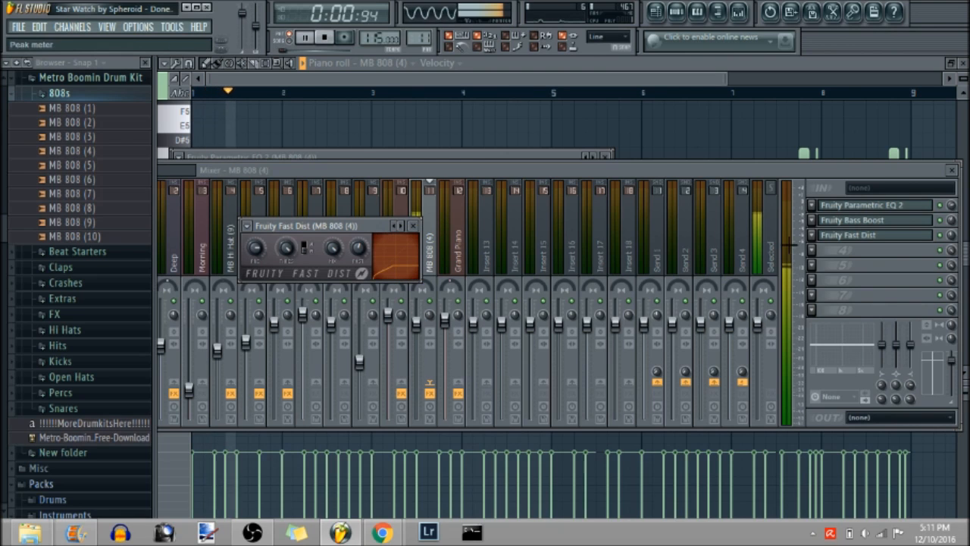
key("space")
Step: Bypass Fruity Fast Dist on the MB 808 (4) track and play the bass line to compare the sound
left_click(942, 236)
key("space")
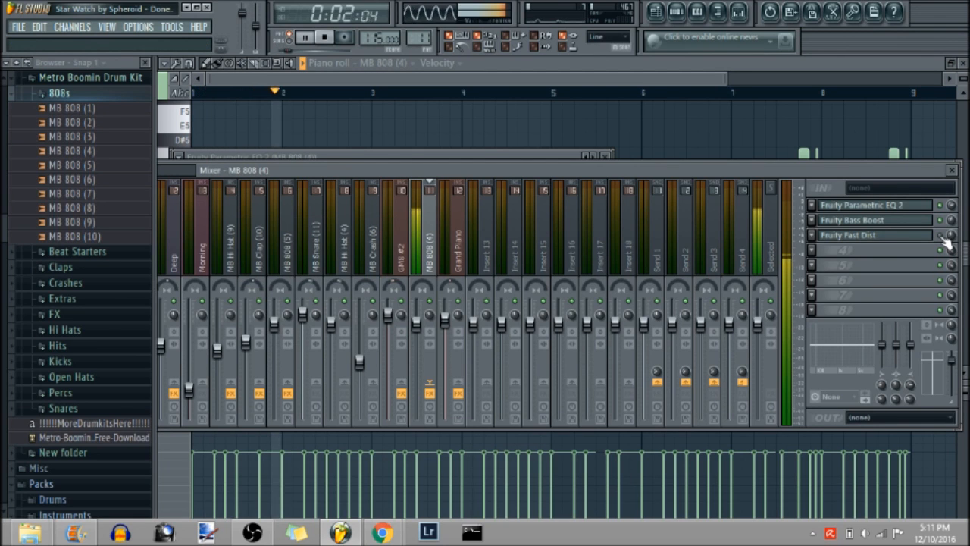
key("space")
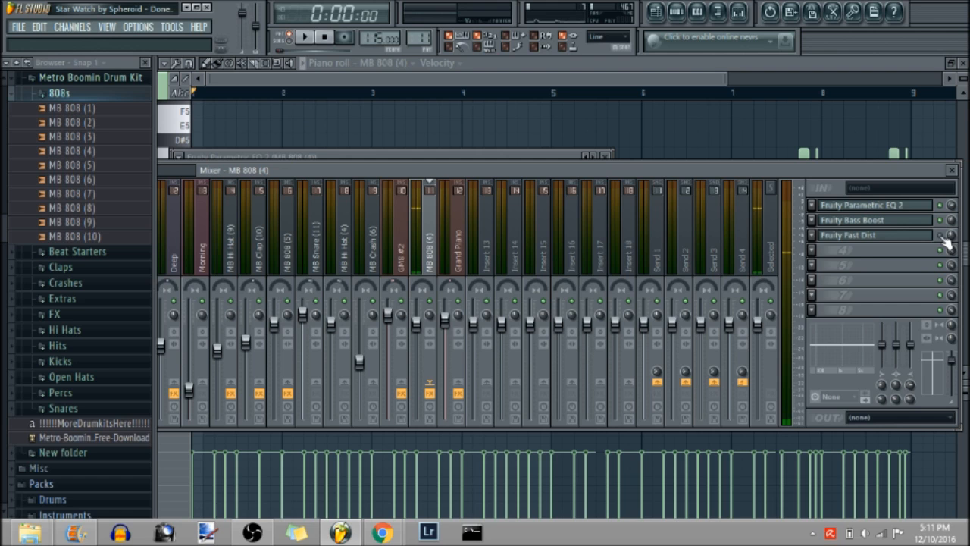
key("space")
key("space")
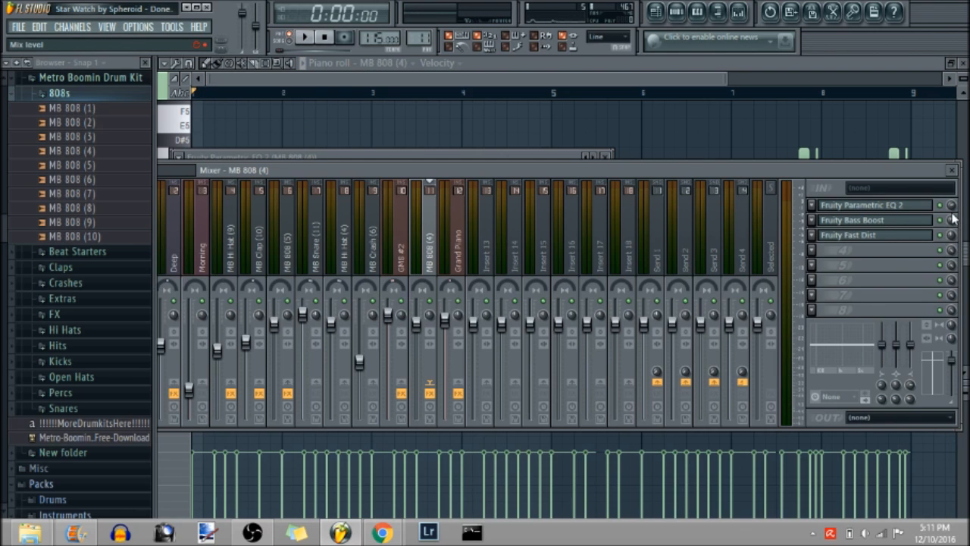
Step: Return to the playlist, set the playback position to bar 41, and open the Pattern 5 clip's notes
left_click(587, 87)
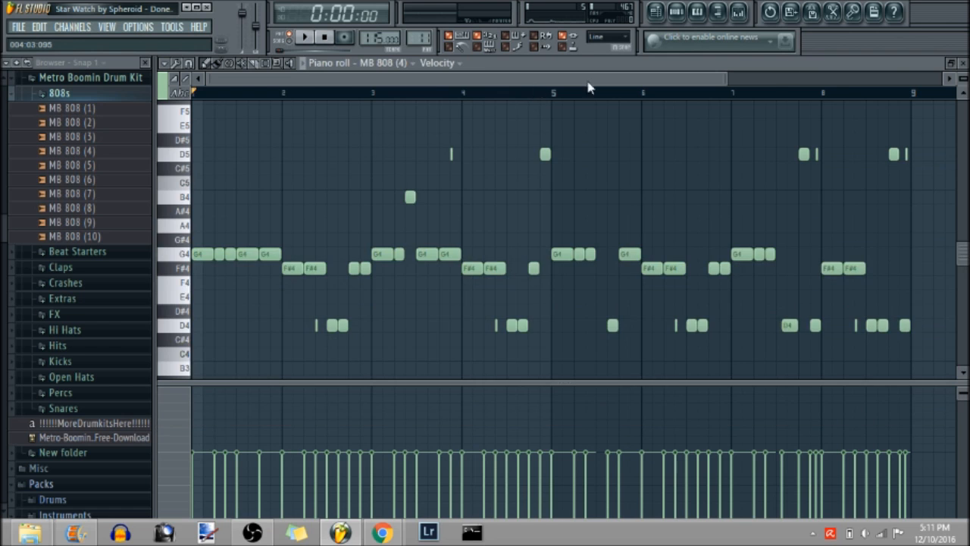
left_click(964, 65)
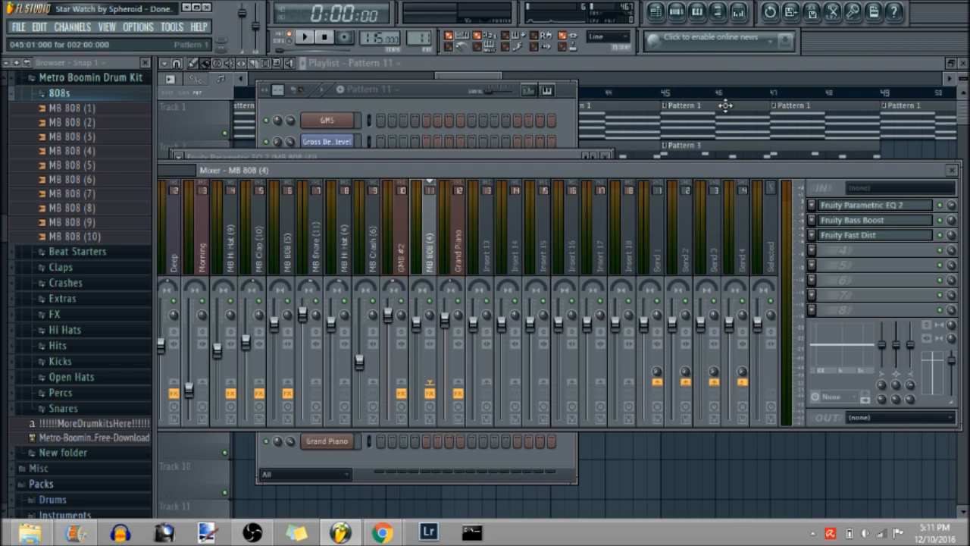
left_click(482, 69)
left_click_drag(489, 75, 487, 79)
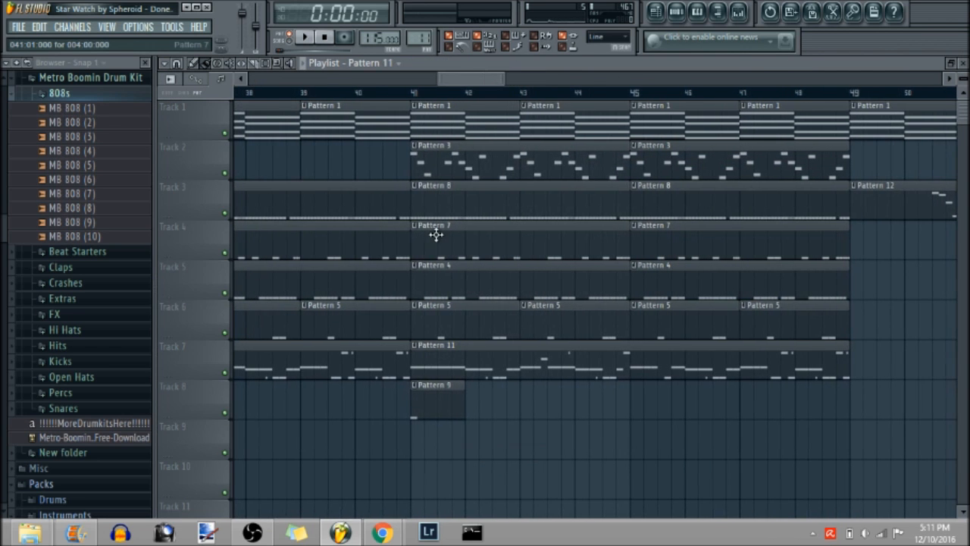
left_click(413, 95)
double_click(466, 328)
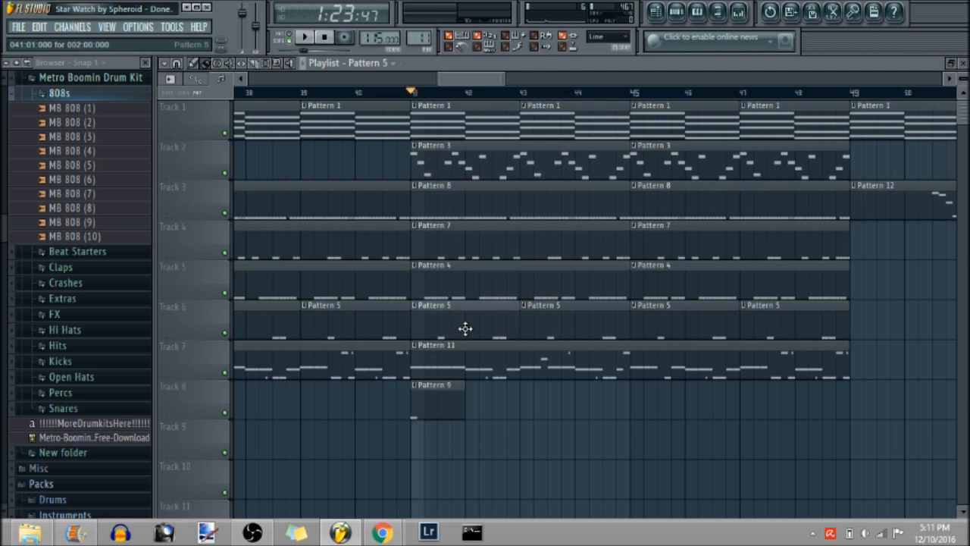
Step: Play the MB Clap (10) pattern and place the playback position at the pair of claps in bar 2
mouse_move(393, 79)
left_mouse_down()
mouse_move(348, 79)
mouse_move(393, 78)
left_mouse_up()
left_click(304, 38)
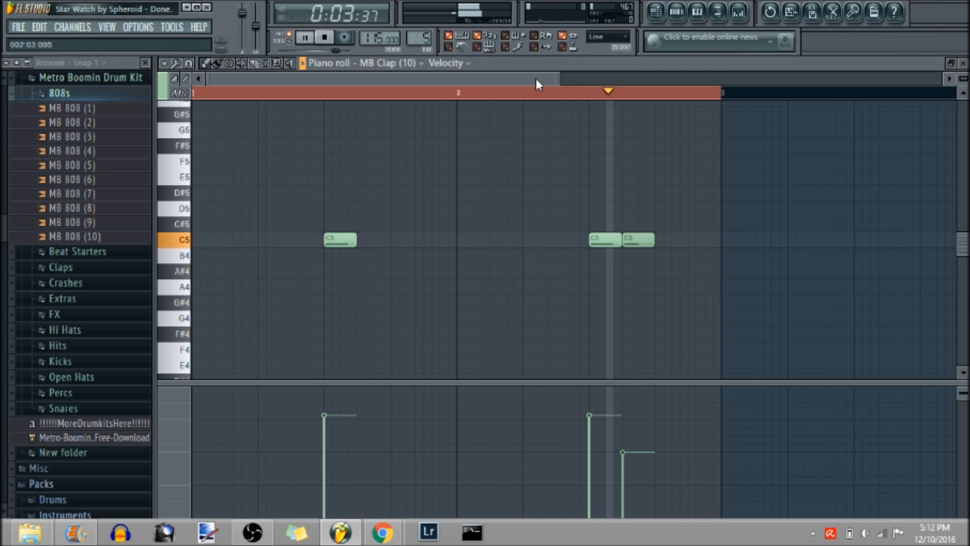
key("space")
left_click_drag(536, 79, 557, 80)
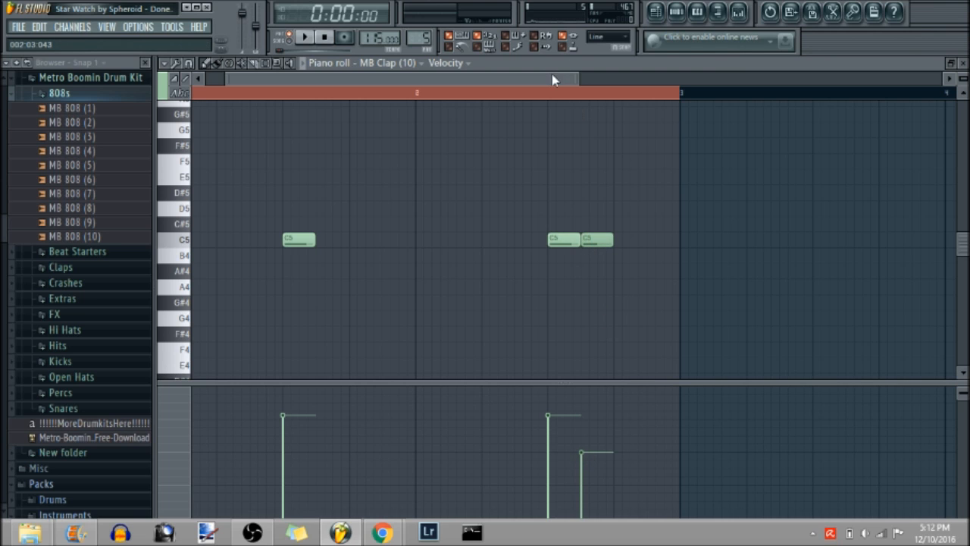
left_click(548, 96)
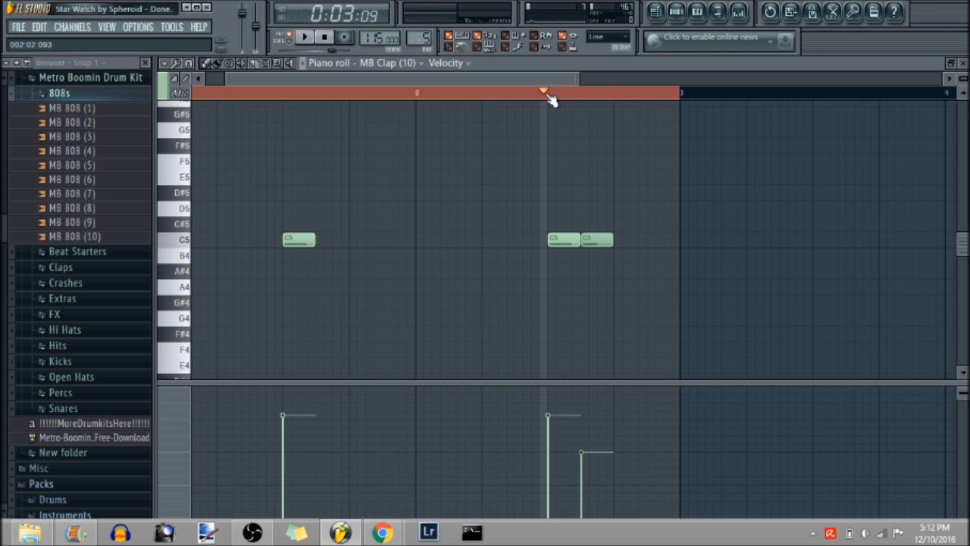
Step: View the Fruity Parametric EQ 2 and Fruity Free Filter settings on the MB Clap (10) mixer track
key("F6")
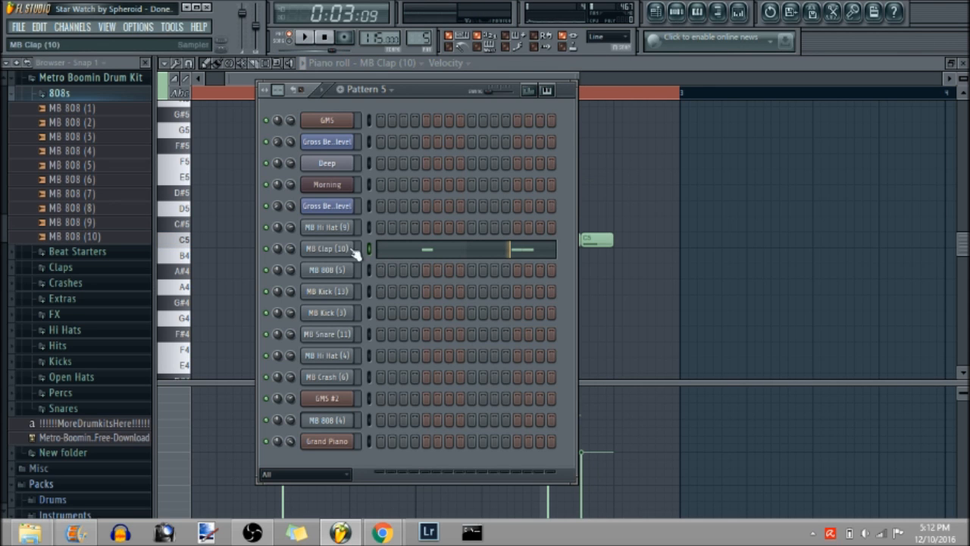
left_click(738, 13)
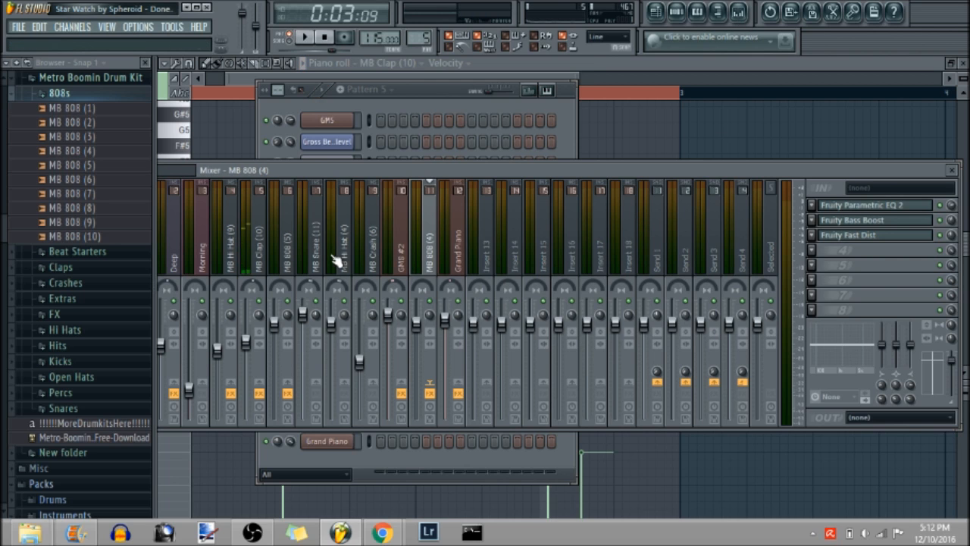
left_click(268, 255)
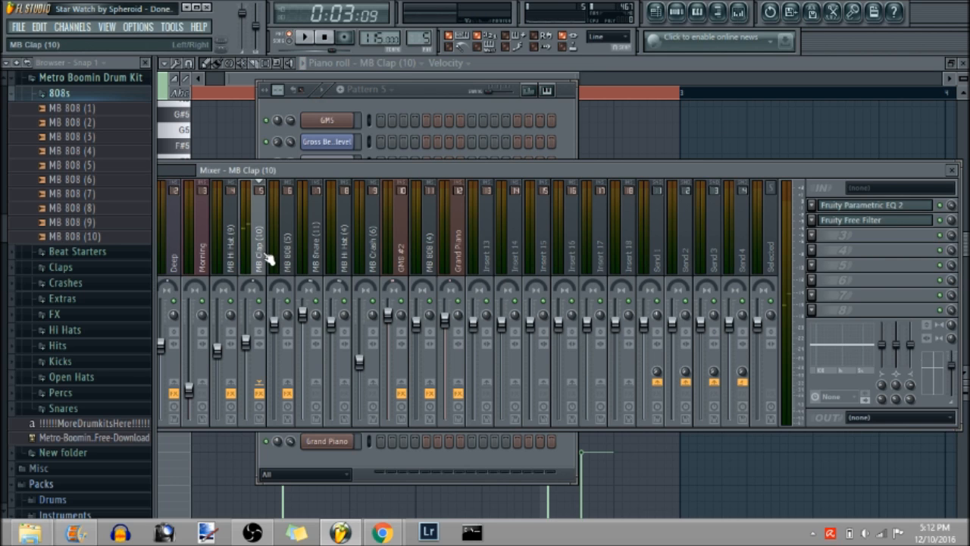
left_click(885, 212)
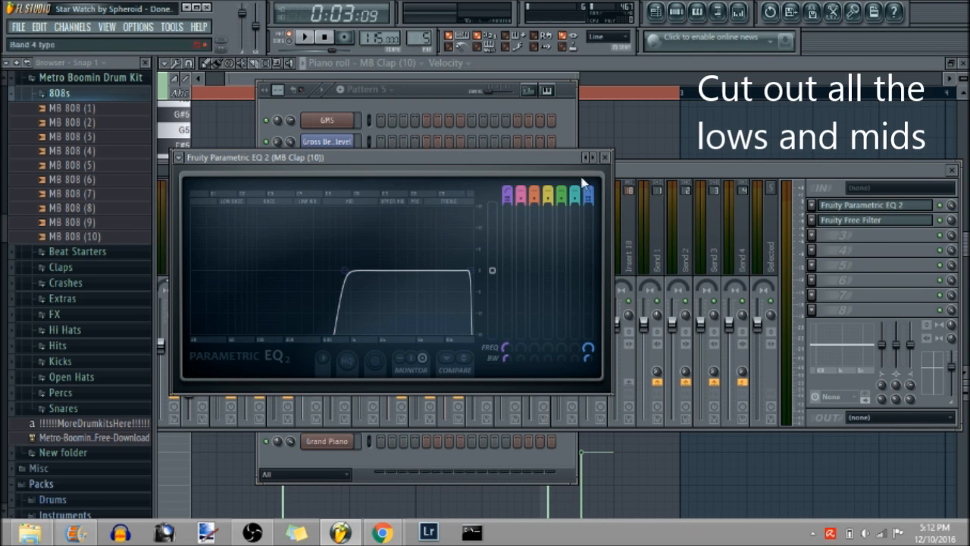
left_click(848, 220)
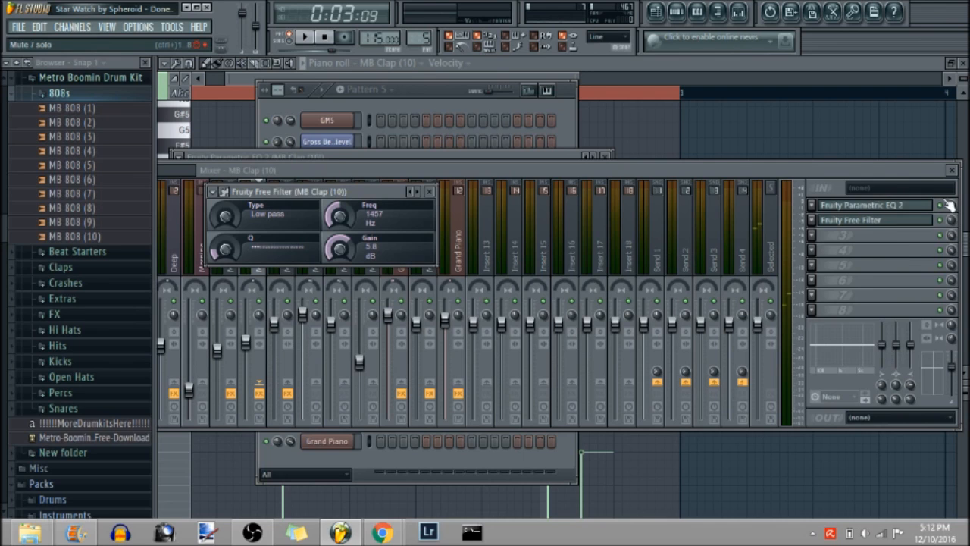
key("Escape")
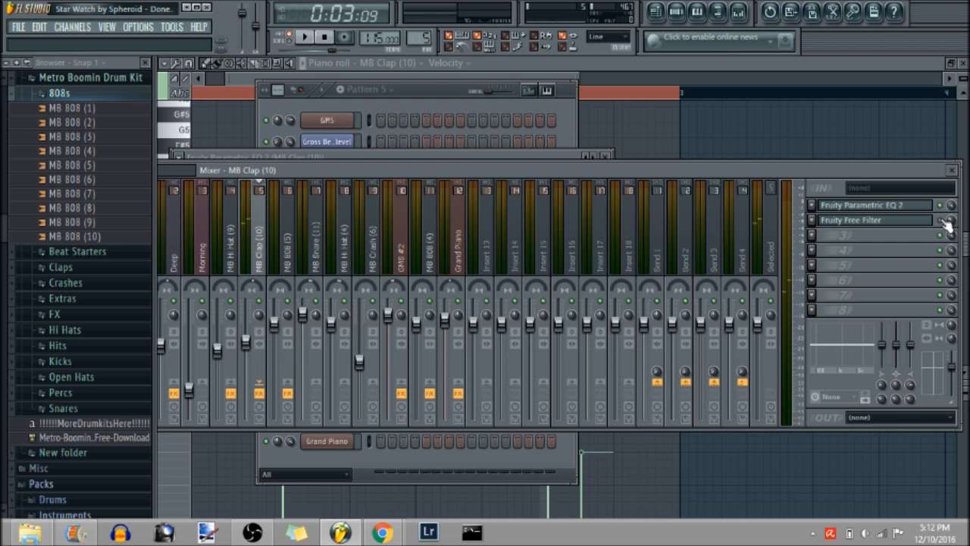
Step: Open the MB Hi Hat (9) notes of Pattern 4 from the playlist and play them from the start
key("F5")
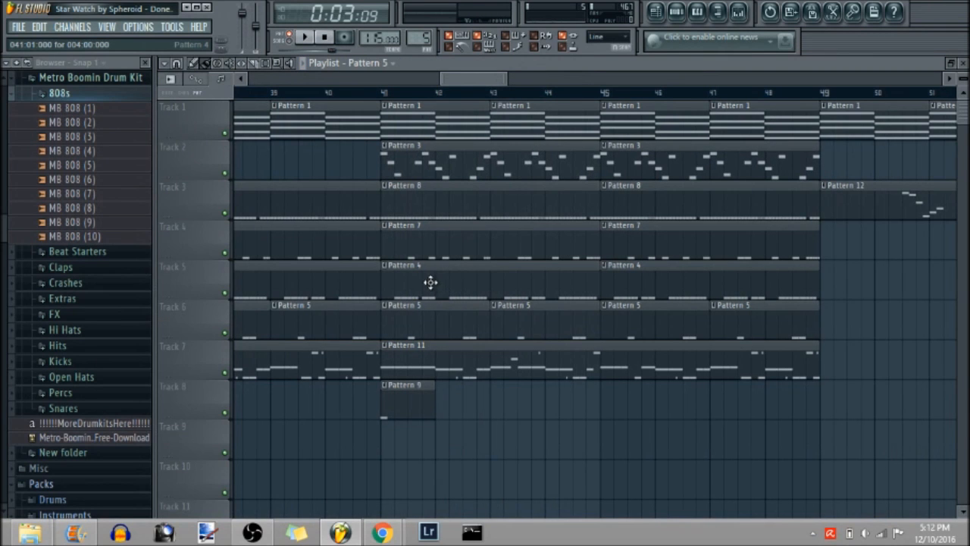
double_click(428, 282)
left_click_drag(283, 79, 577, 120)
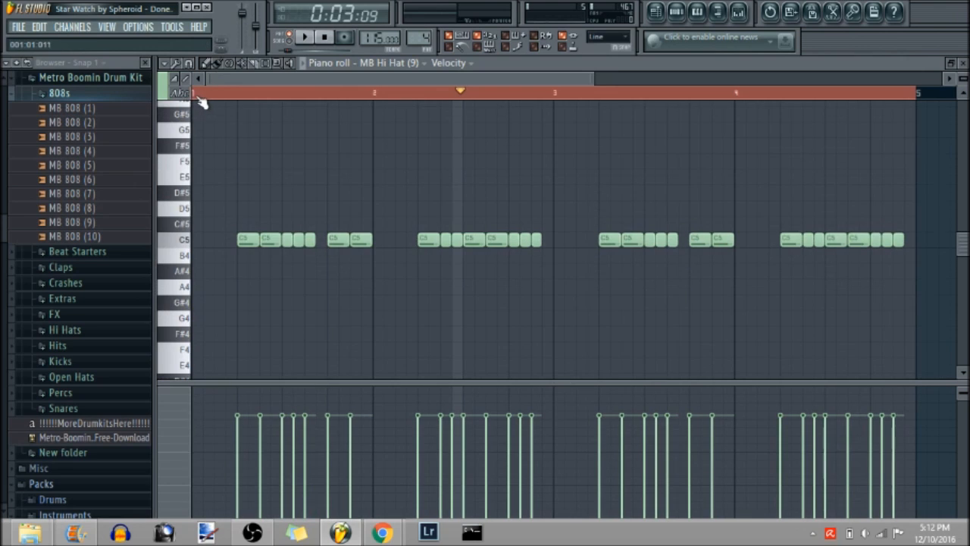
left_click(199, 102)
key("space")
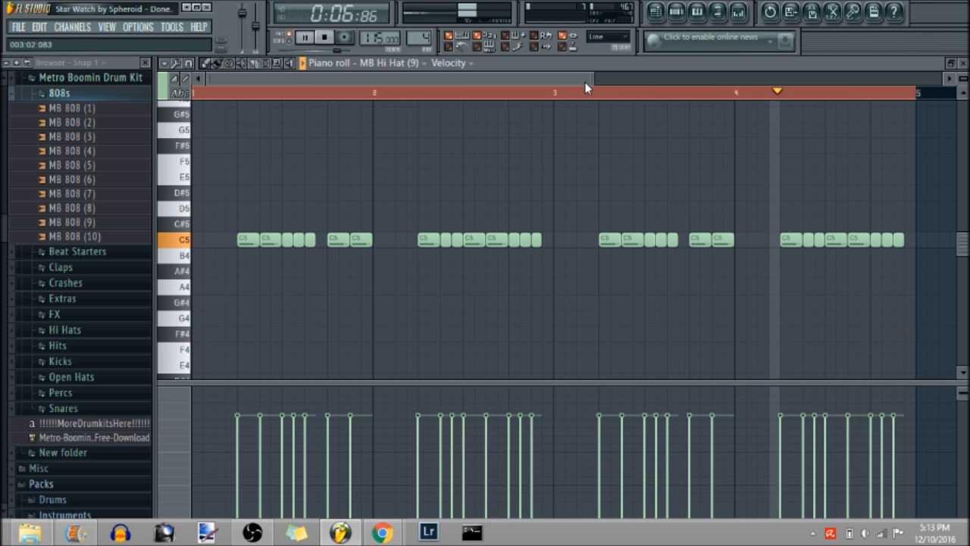
key("space")
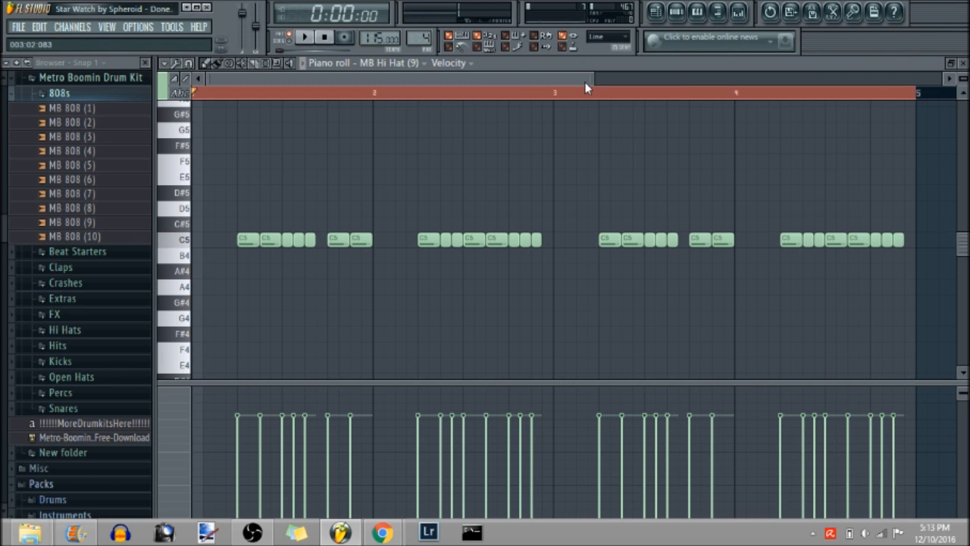
Step: Locate the MB Hi Hat (9) sample in the Metro Boomin Drum Kit's Hi Hats folder, and collapse the folder
left_click(676, 14)
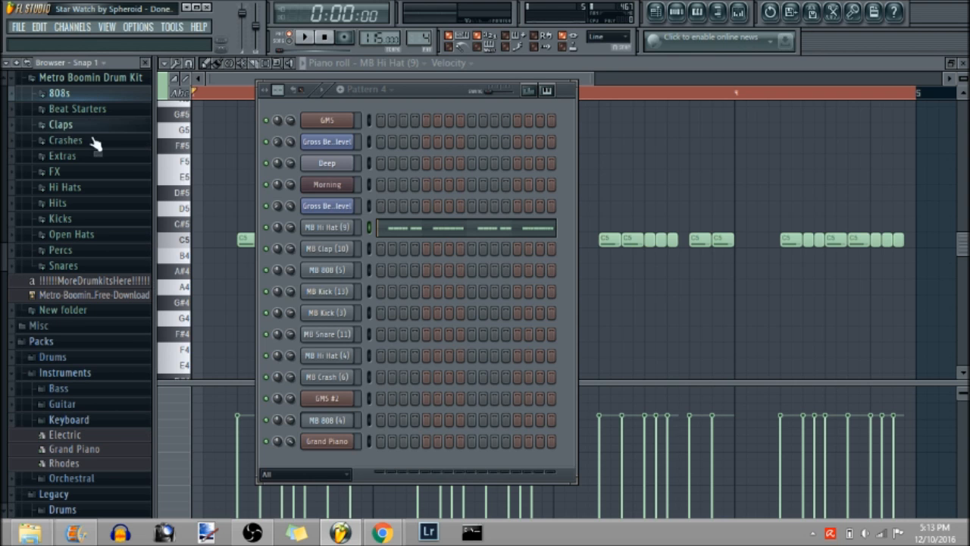
left_click(81, 188)
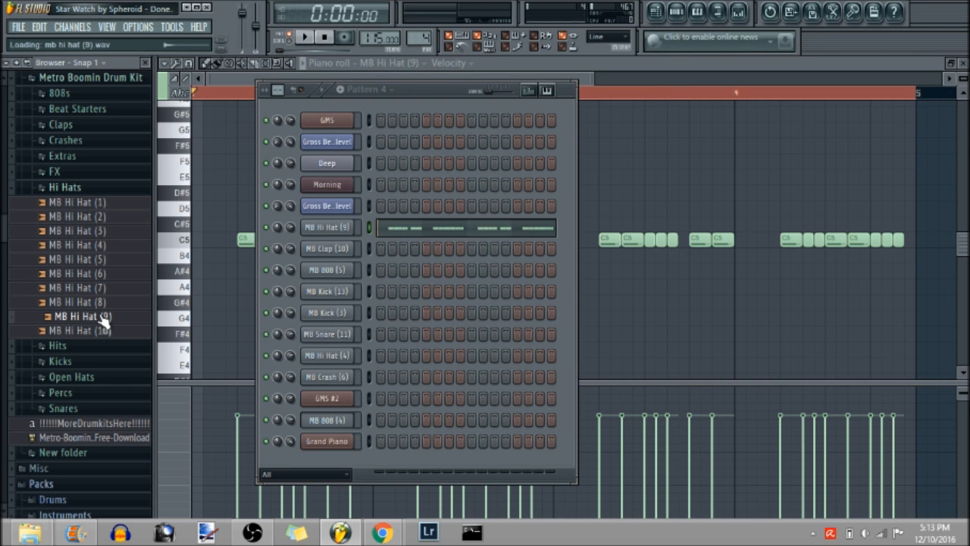
left_click(94, 189)
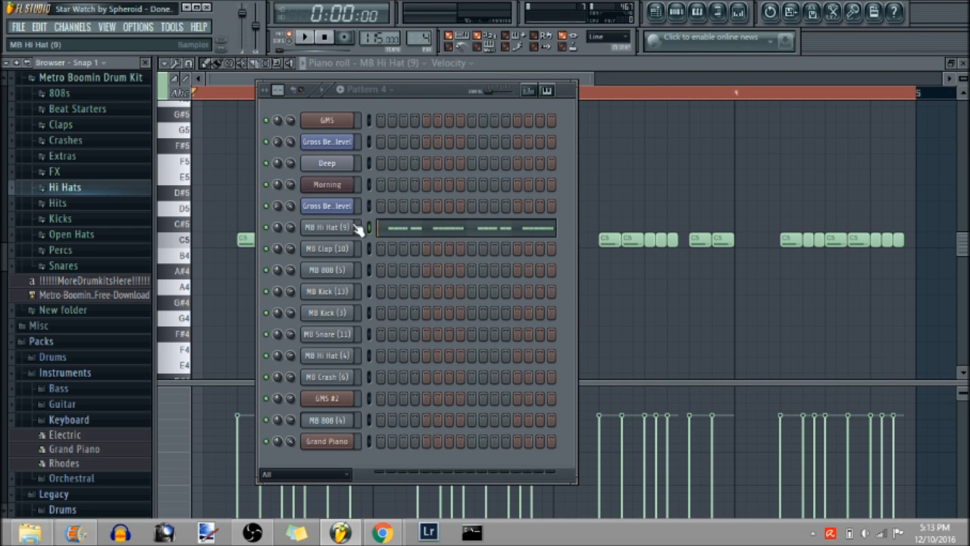
Step: Open Fruity Reeverb 2 on the MB Hi Hat (9) mixer track, view its presets, and play the hi-hats through it
key("F9")
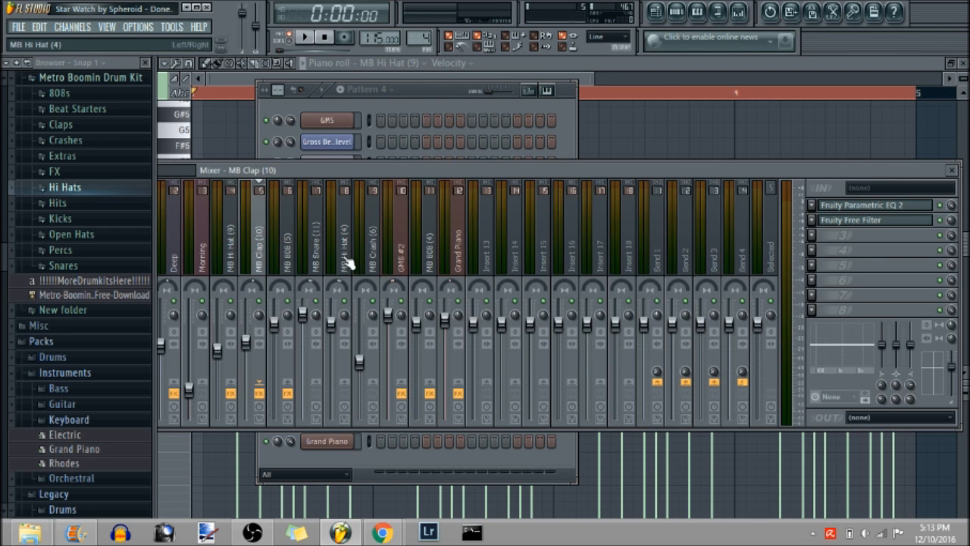
left_click(236, 258)
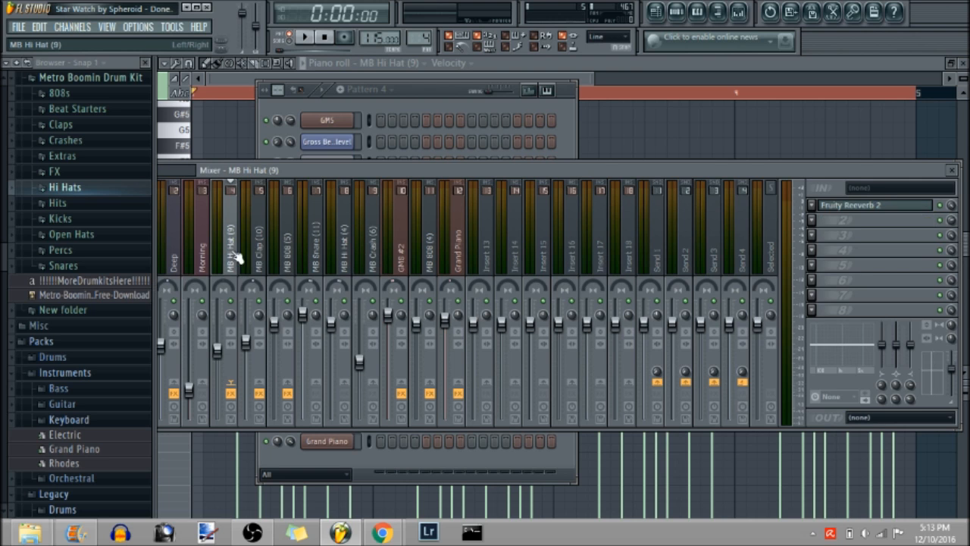
left_click(882, 205)
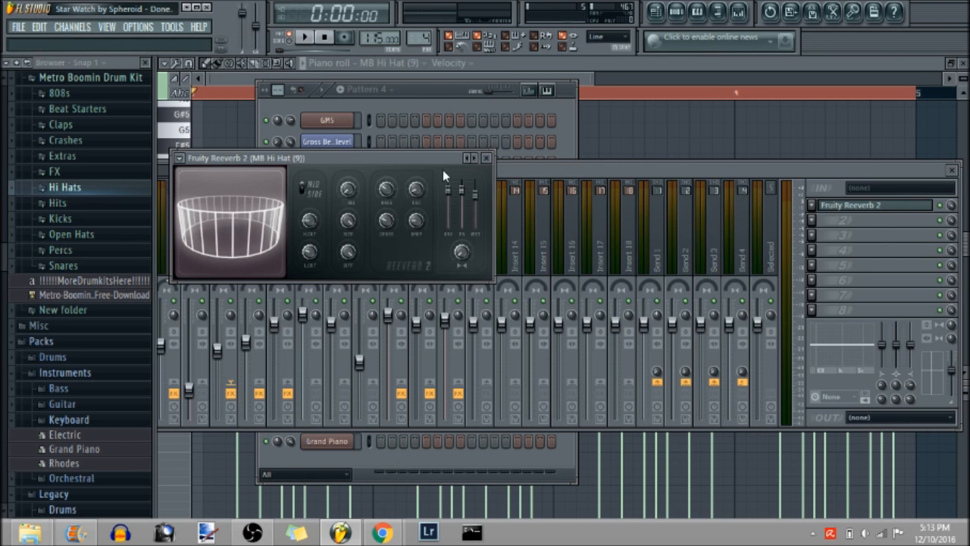
right_click(465, 158)
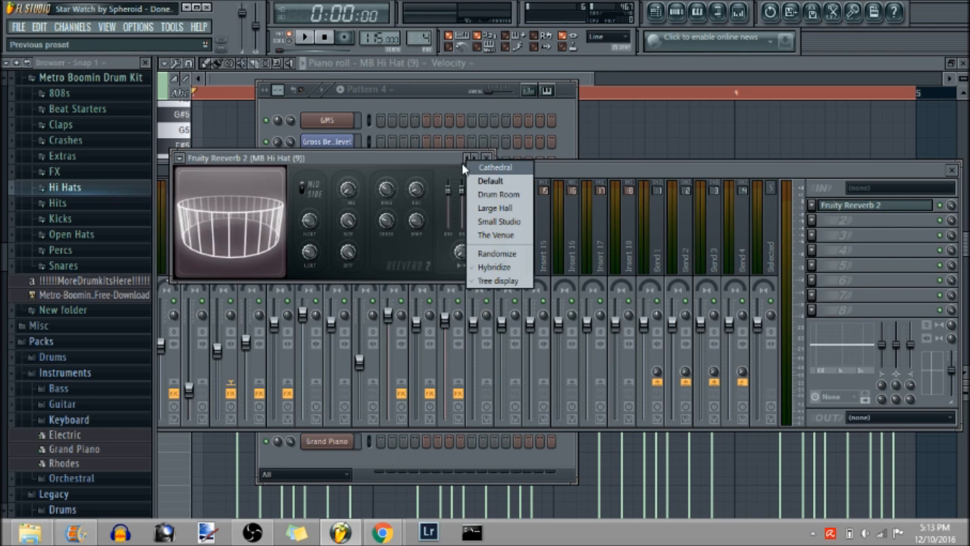
left_click(440, 161)
key("space")
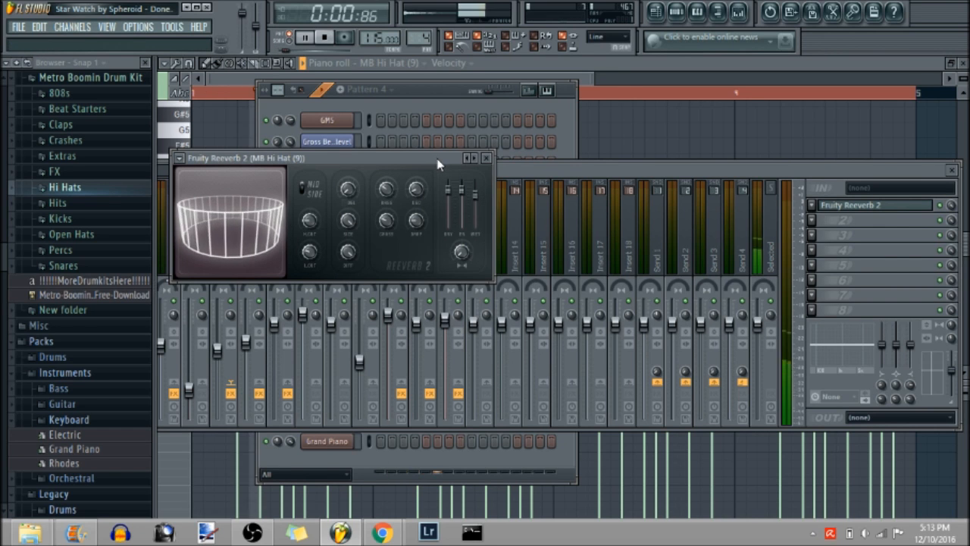
left_click(585, 75)
key("space")
Step: Open the MB Snare (11) notes of Pattern 7 from the playlist and play the four-bar pattern
key("F5")
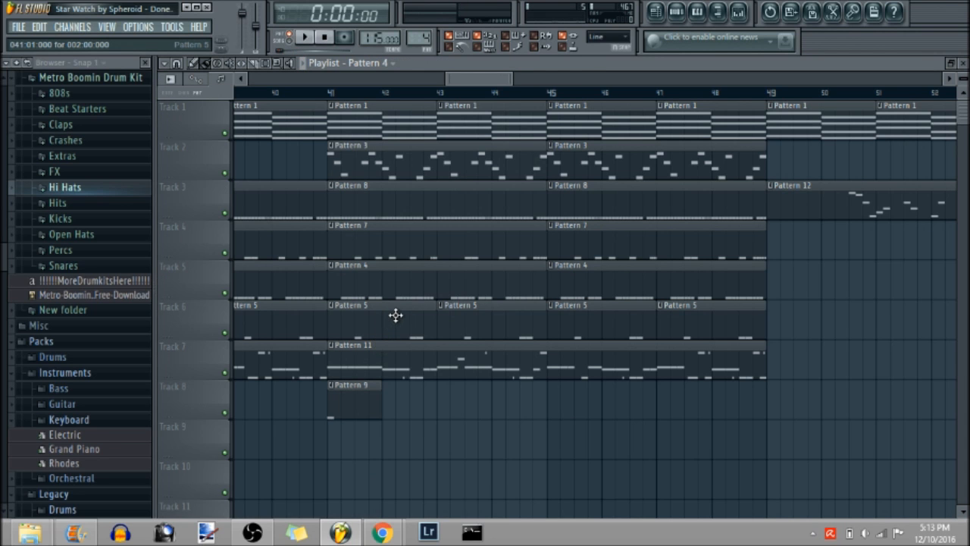
double_click(385, 244)
mouse_move(377, 82)
left_mouse_down()
mouse_move(567, 82)
mouse_move(374, 99)
left_mouse_up()
left_click_drag(472, 73, 689, 135)
key("space")
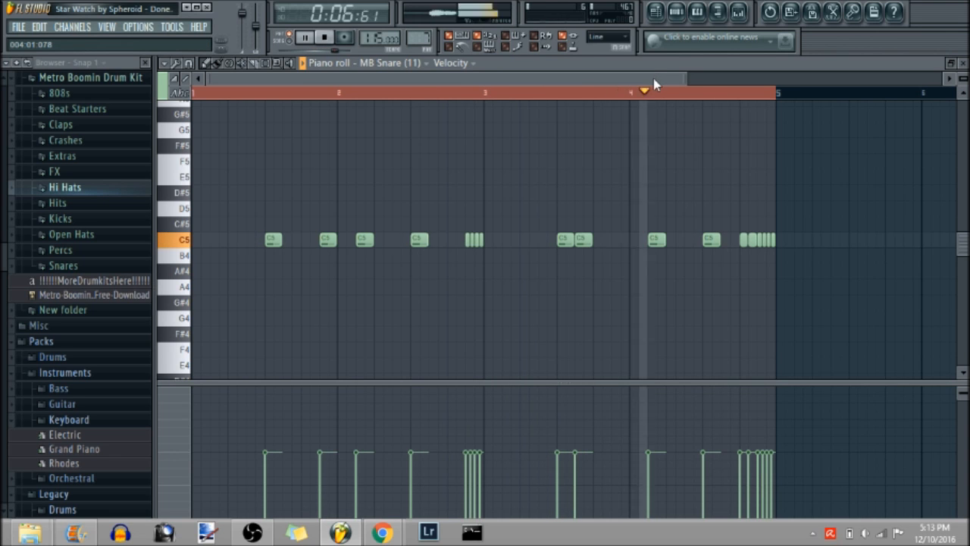
Step: Stop playback and preview the MB Snare (11) sample in the Metro Boomin Drum Kit's Snares folder
key("space")
left_click(695, 13)
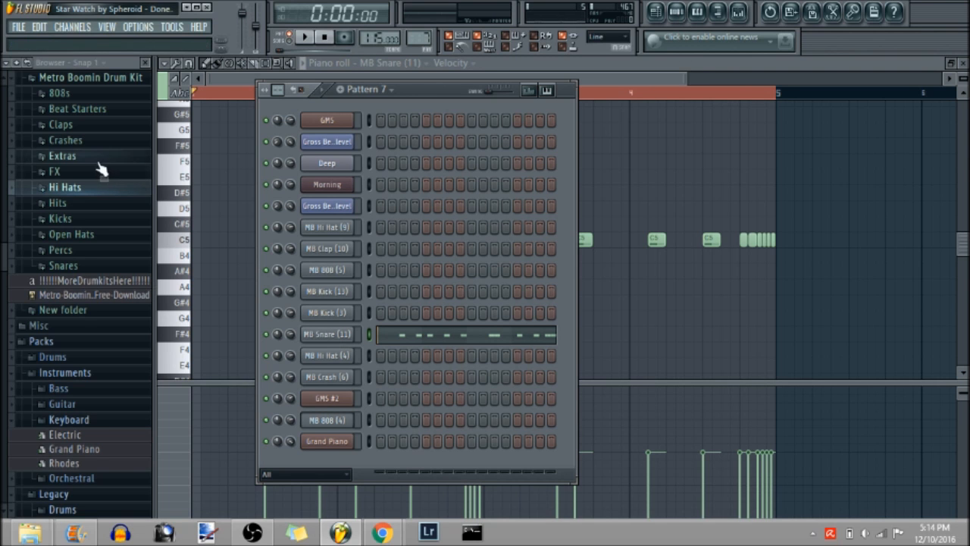
left_click(64, 266)
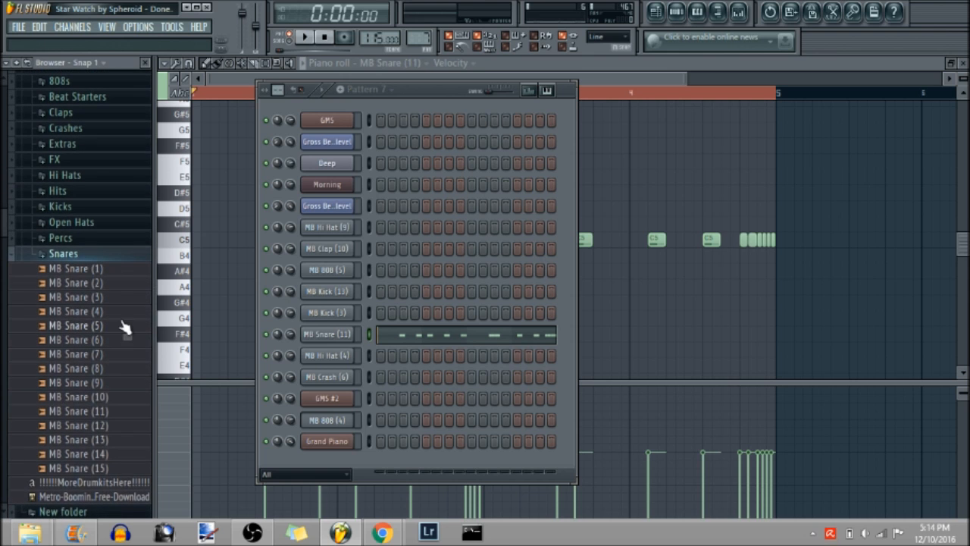
left_click(97, 412)
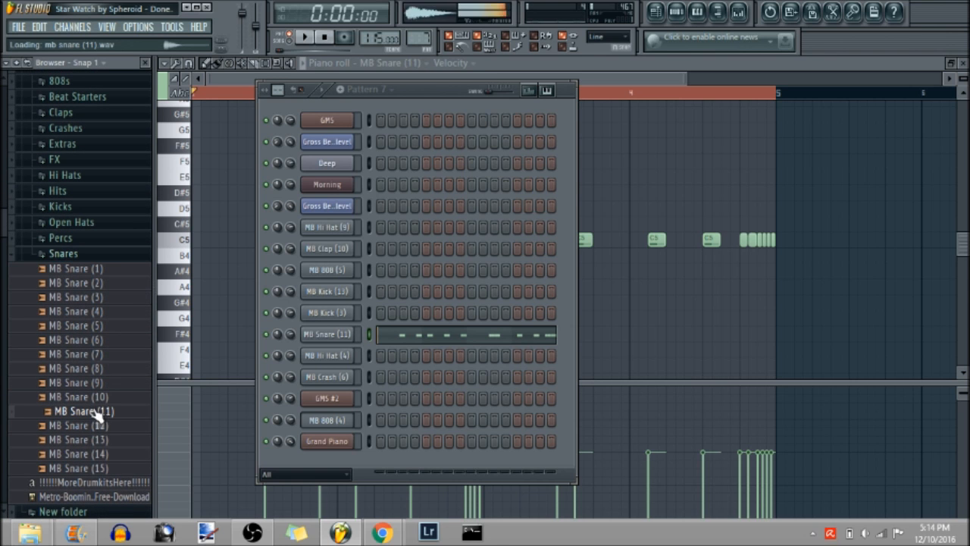
Step: Inspect the effect slots of the MB Snare (11) mixer track, and return to the playlist
left_click(717, 12)
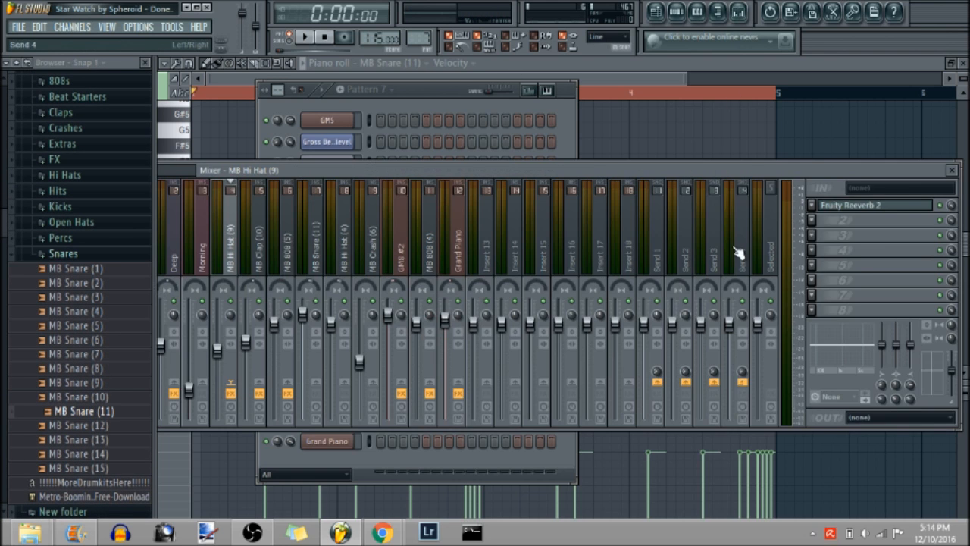
left_click(318, 264)
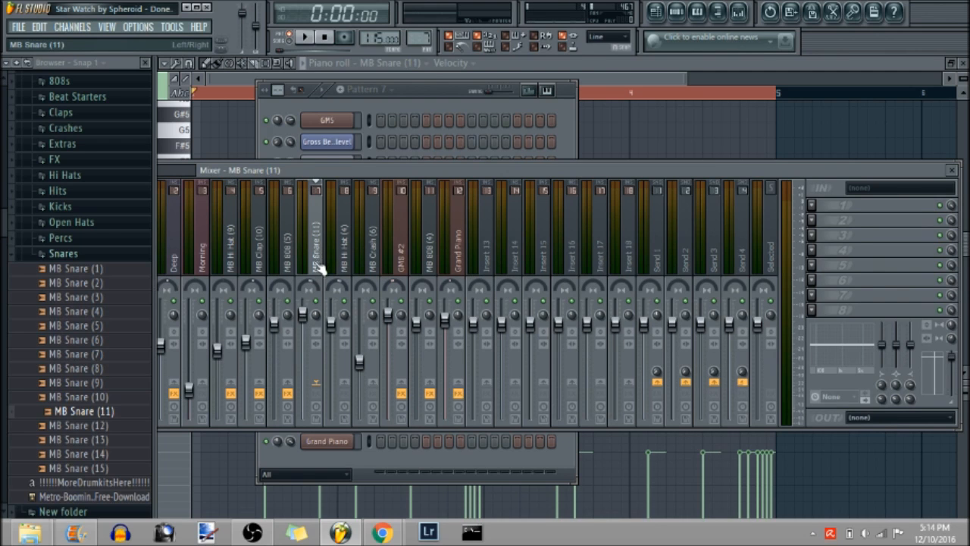
left_click(601, 83)
left_click(963, 64)
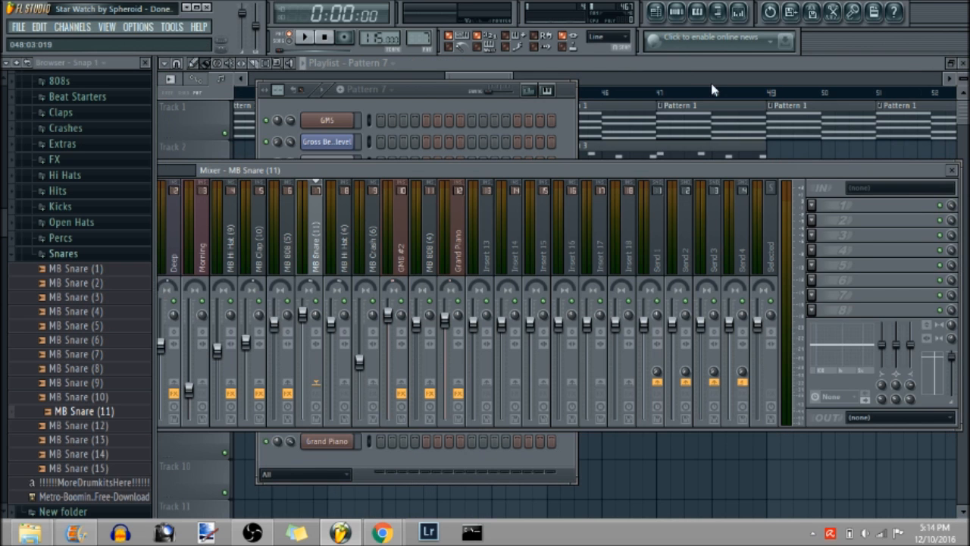
left_click(497, 75)
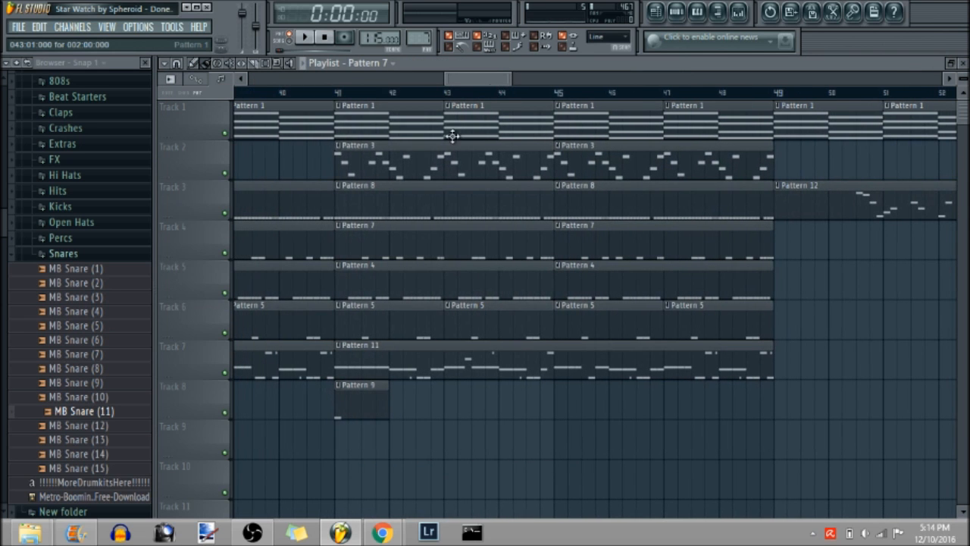
Step: Open the MB Hi Hat (4) notes of Pattern 8 from the playlist, and play the four-bar pattern
left_click(397, 204)
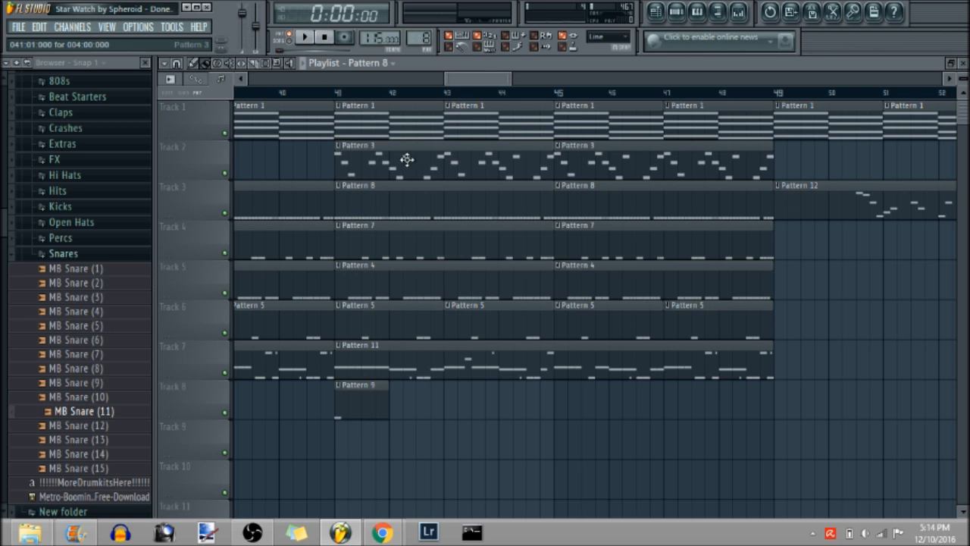
double_click(407, 202)
left_click_drag(372, 82, 558, 83)
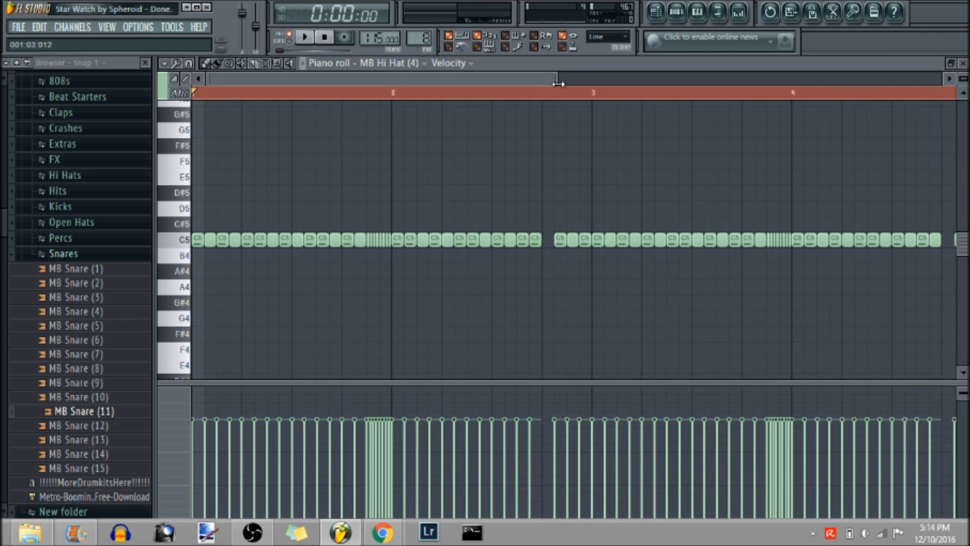
key("space")
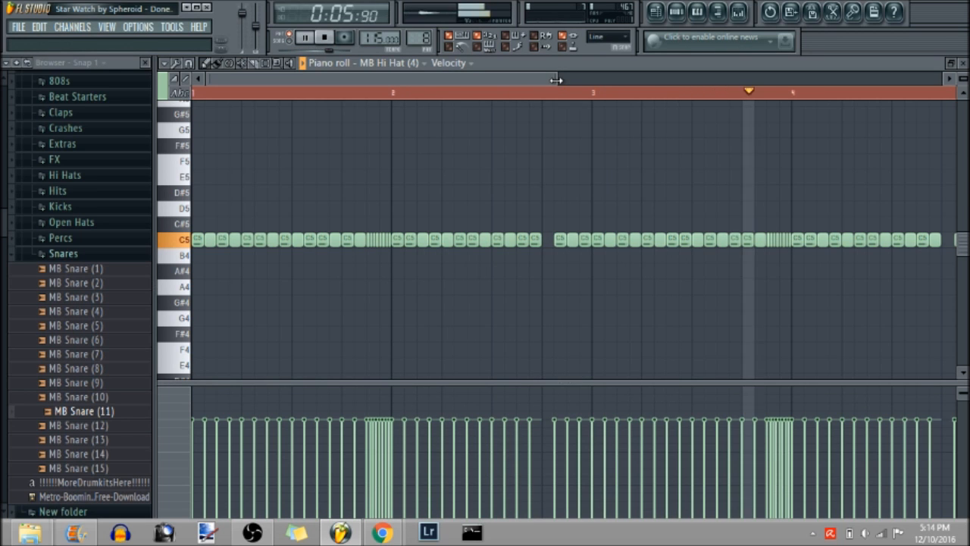
left_click_drag(557, 81, 667, 80)
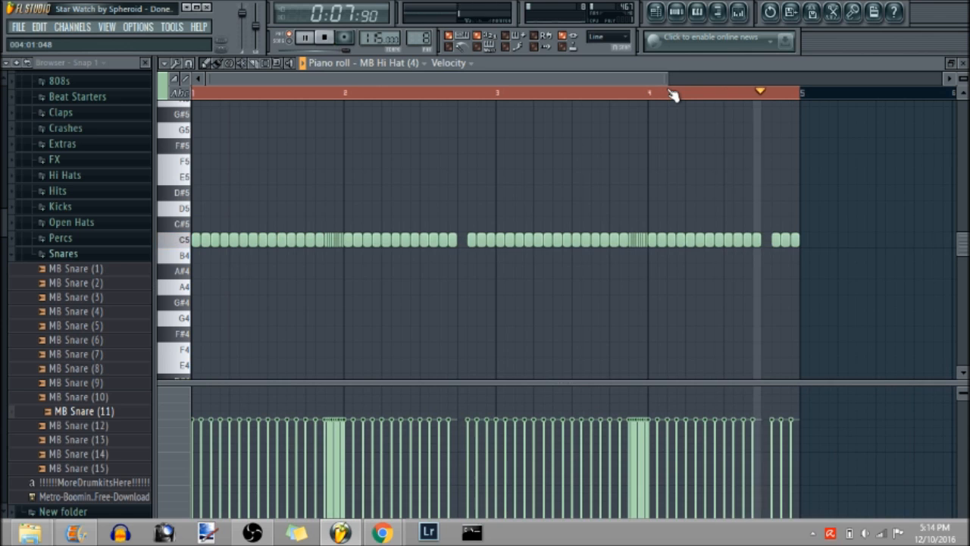
key("space")
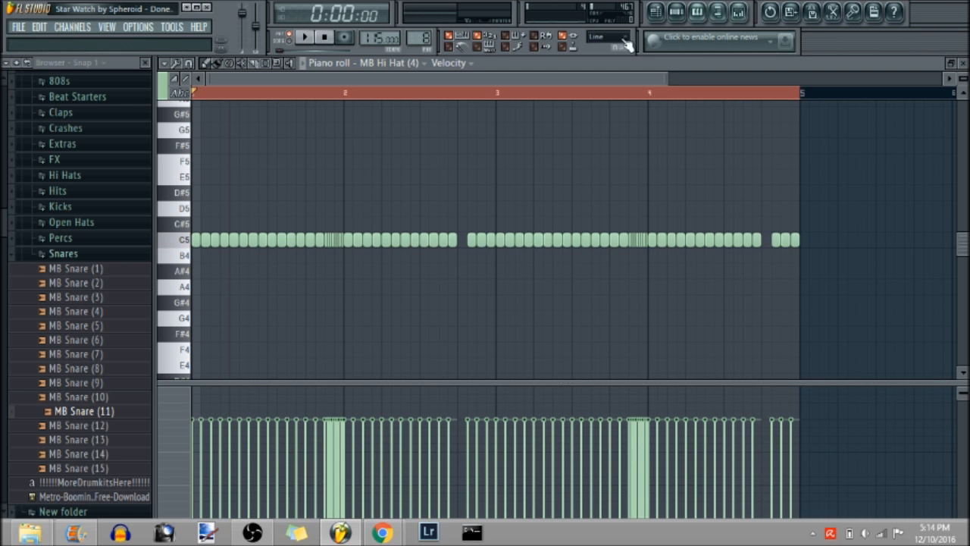
Step: View the mixer tracks after the MB Hi Hat (4) pattern, and return to the playlist around bar 41
left_click(738, 11)
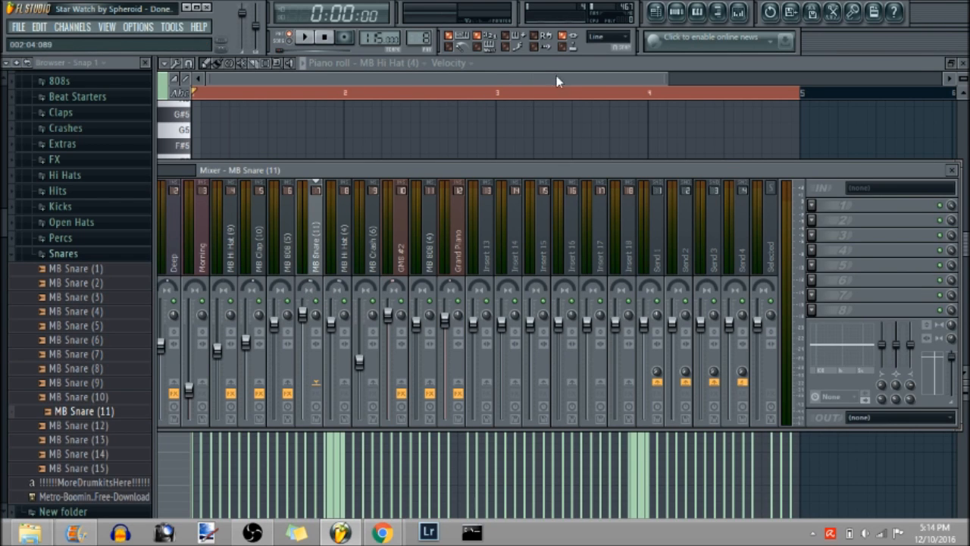
left_click(962, 63)
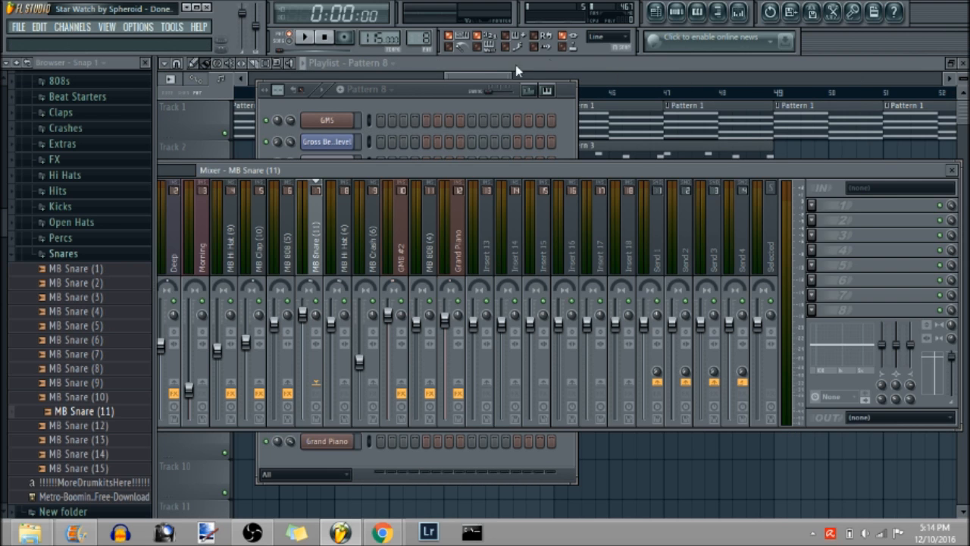
left_click_drag(503, 74, 508, 79)
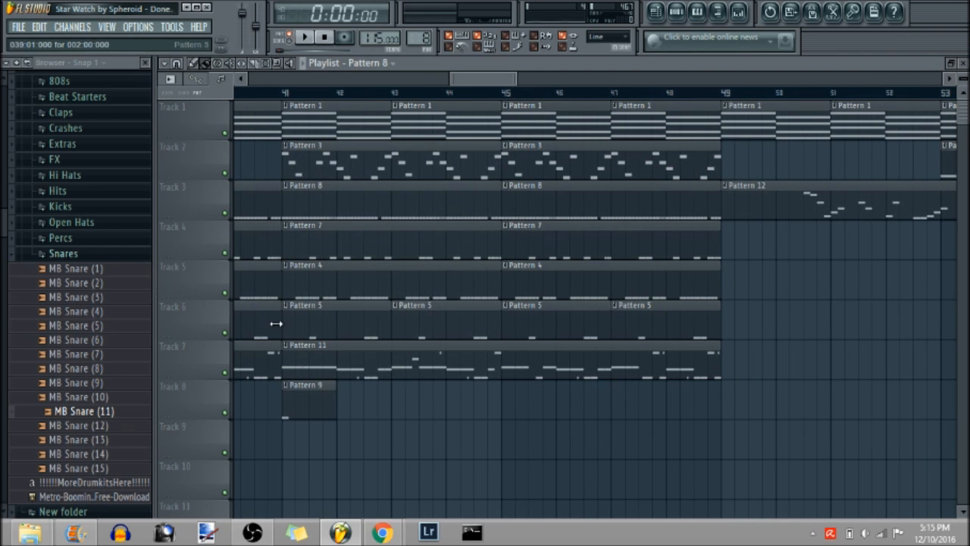
Step: Open the MB Crash (6) note of Pattern 9 from the playlist and play it
double_click(307, 411)
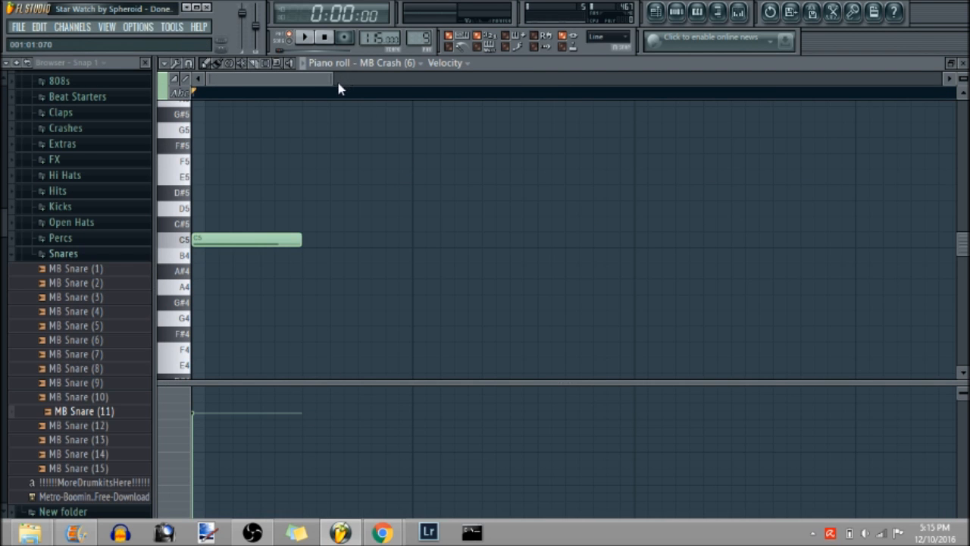
left_click_drag(333, 79, 480, 80)
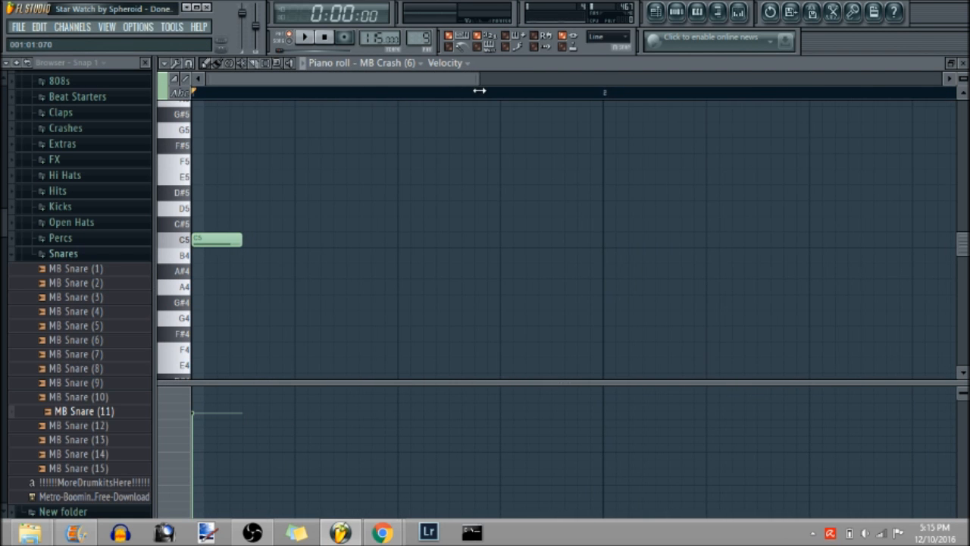
key("space")
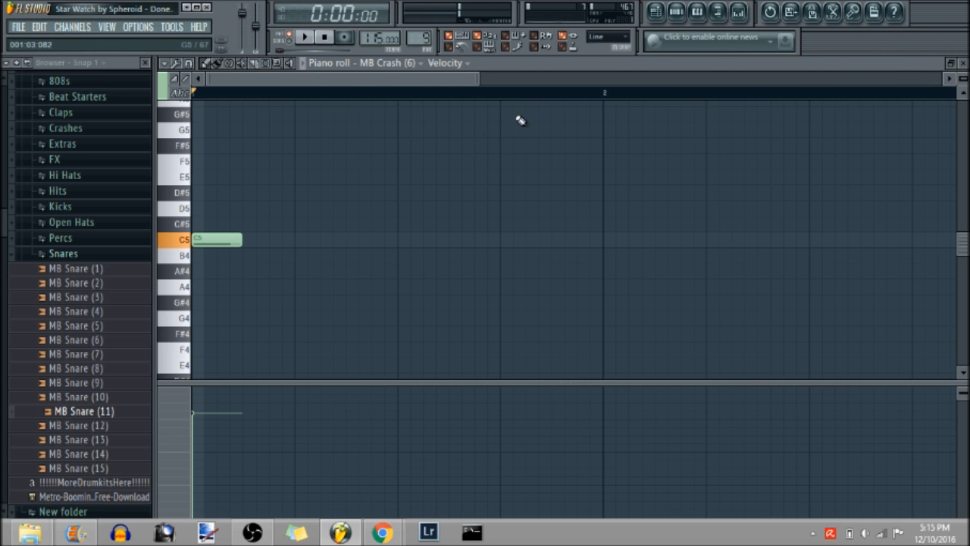
Step: Return to the playlist, play the full drop from bar 41, and stop playback
left_click(963, 64)
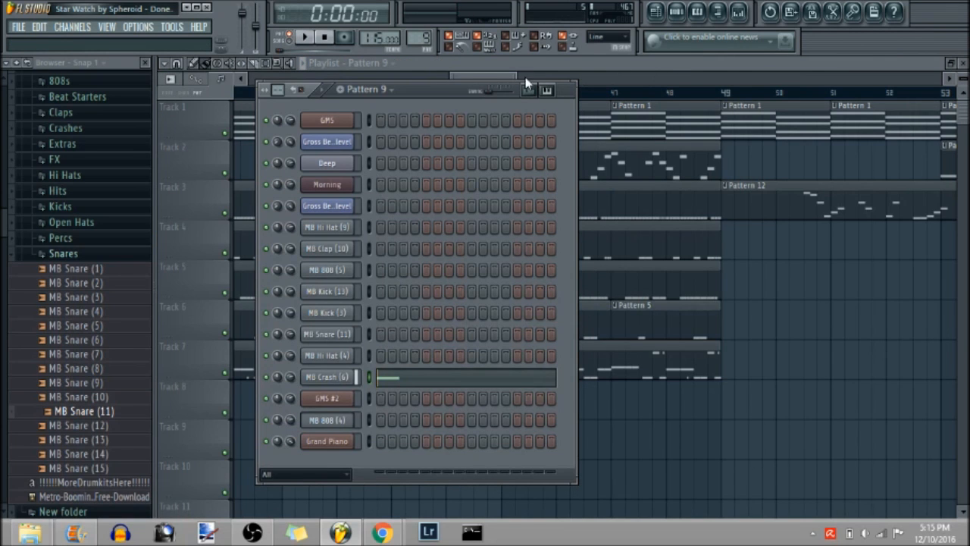
left_click_drag(501, 77, 494, 76)
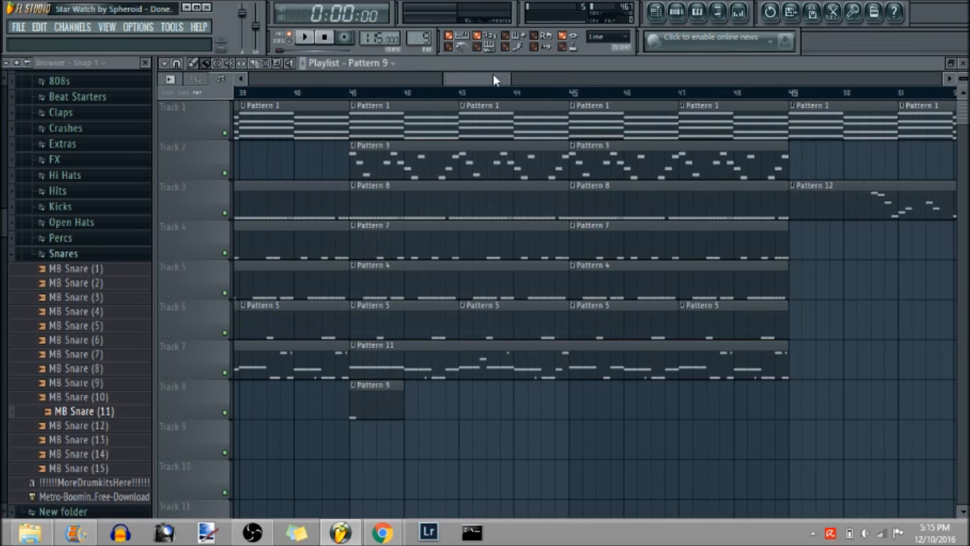
left_click(354, 92)
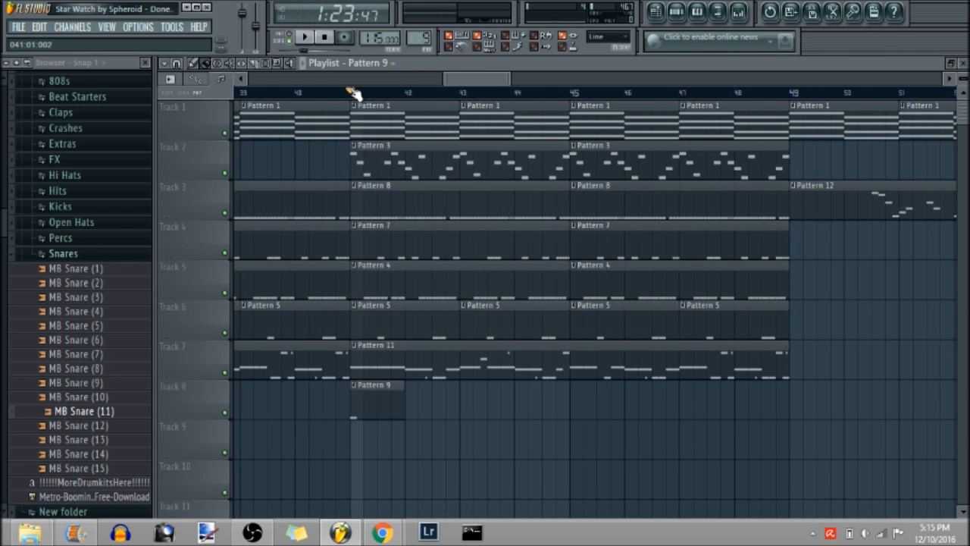
key("space")
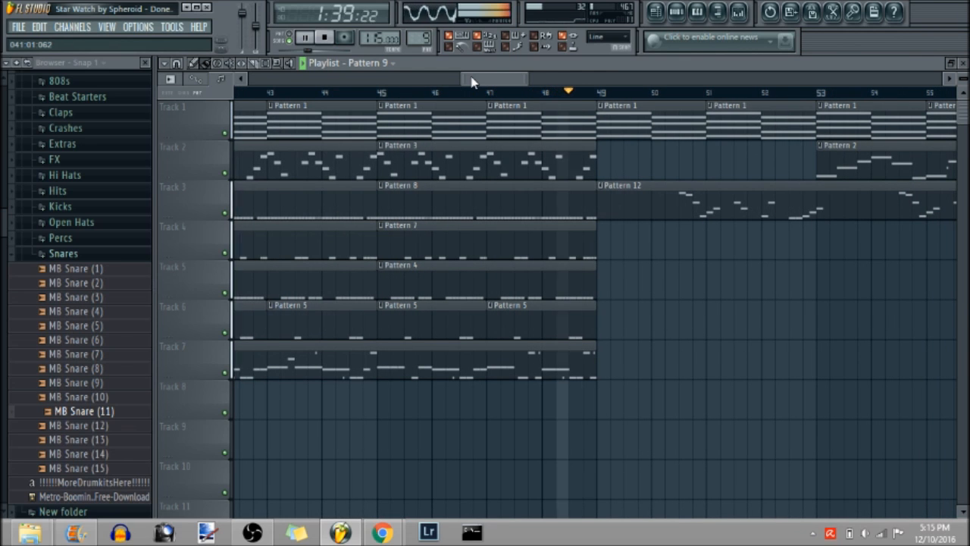
key("space")
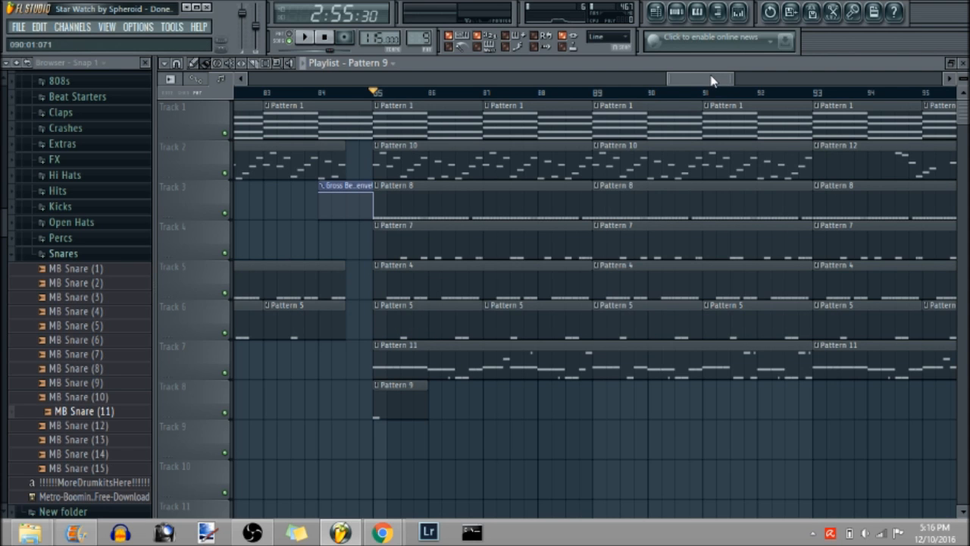
Step: Open the GMS #2 notes of Pattern 10 at bar 85 in the playlist, and play the melody
left_click_drag(711, 80, 536, 79)
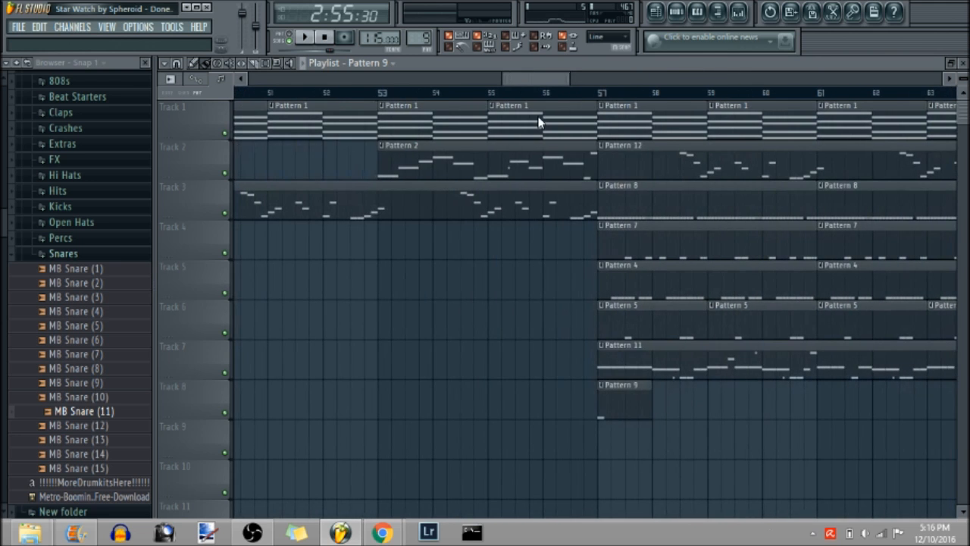
scroll(538, 121, "left", 8)
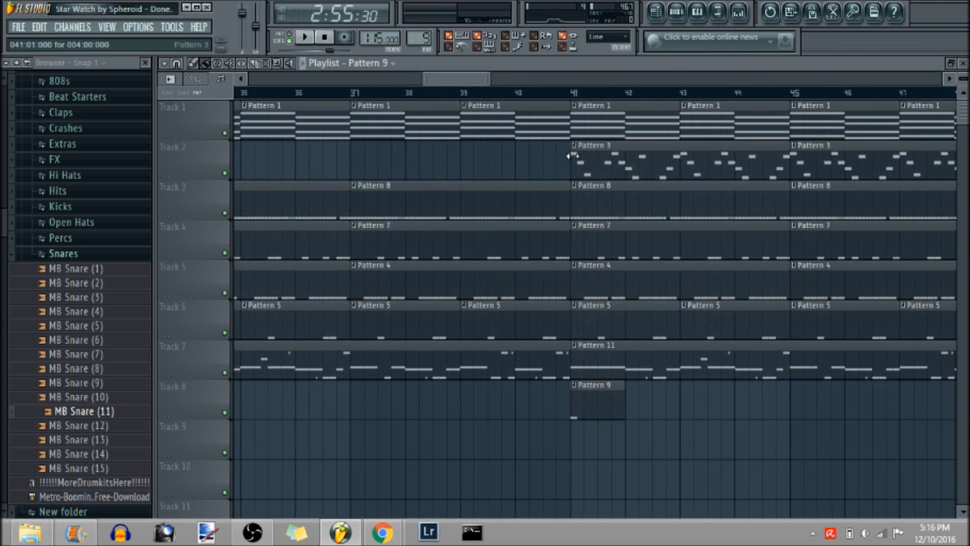
left_click_drag(472, 81, 704, 93)
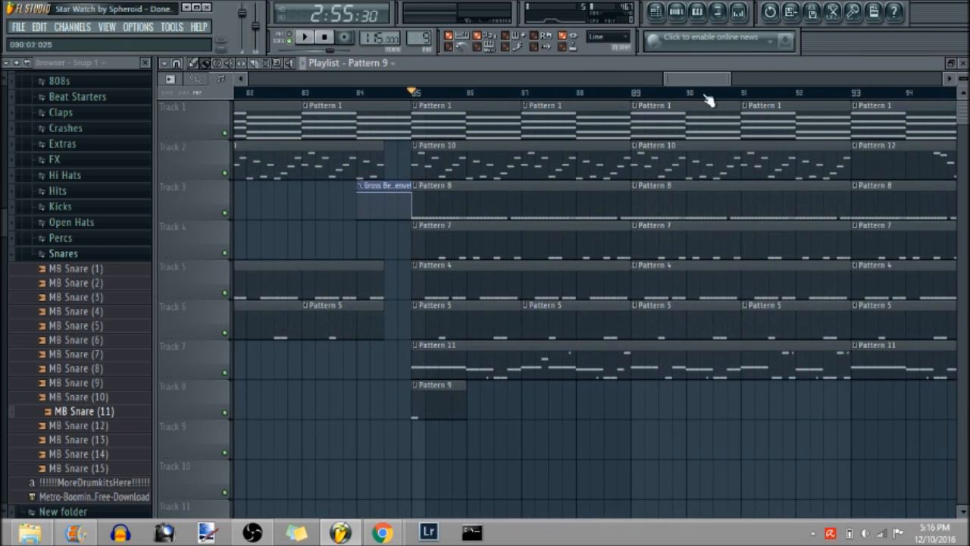
double_click(478, 162)
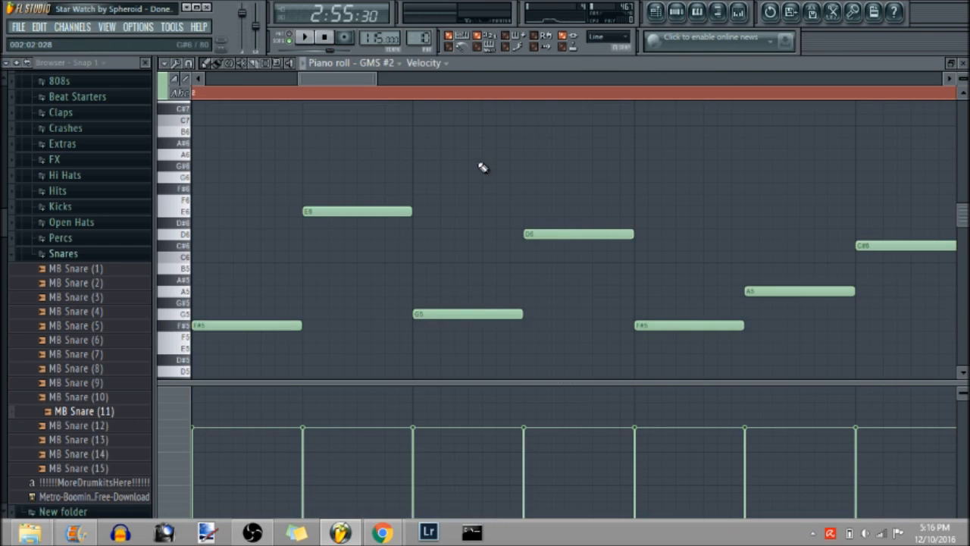
left_click_drag(360, 74, 618, 97)
left_click(302, 36)
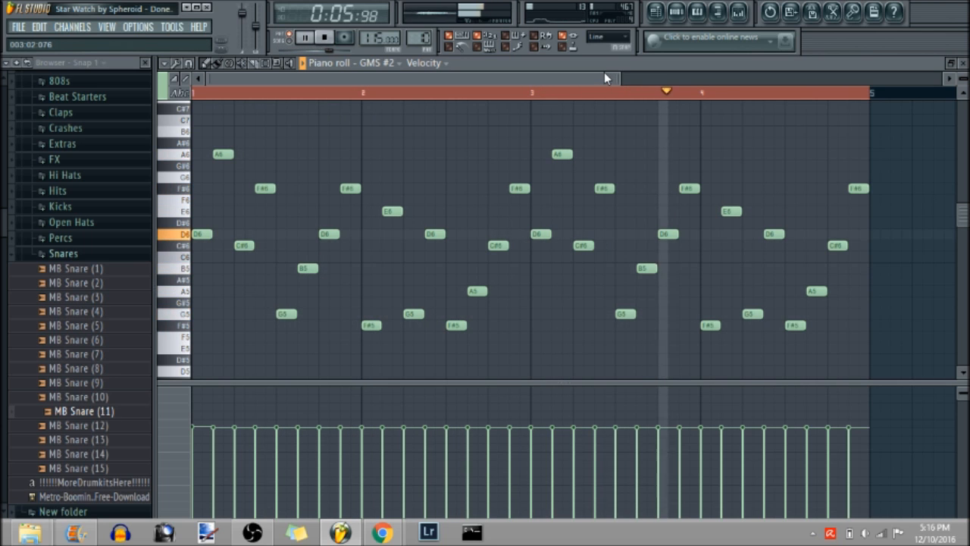
key("space")
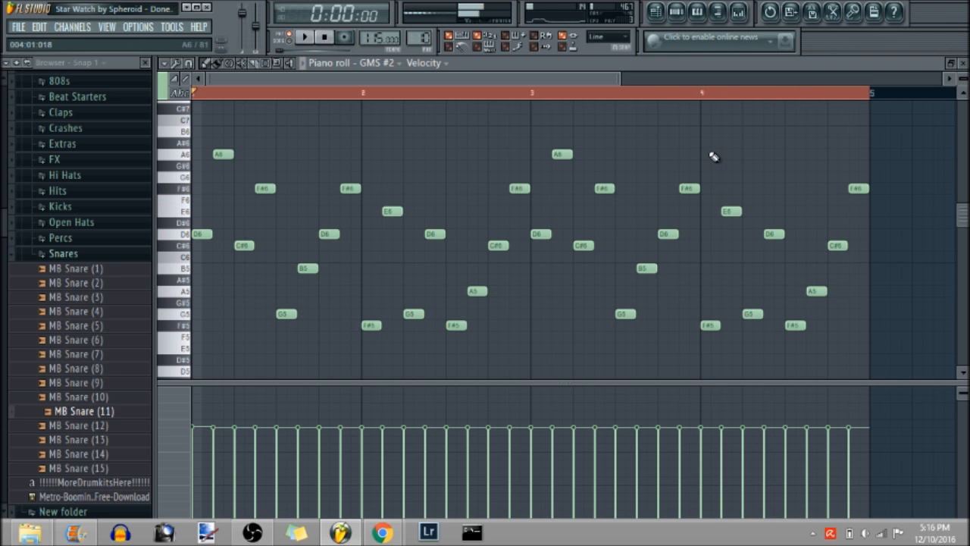
Step: View the GMS #2 synthesizer settings from the step sequencer, and return to its piano roll
left_click(677, 16)
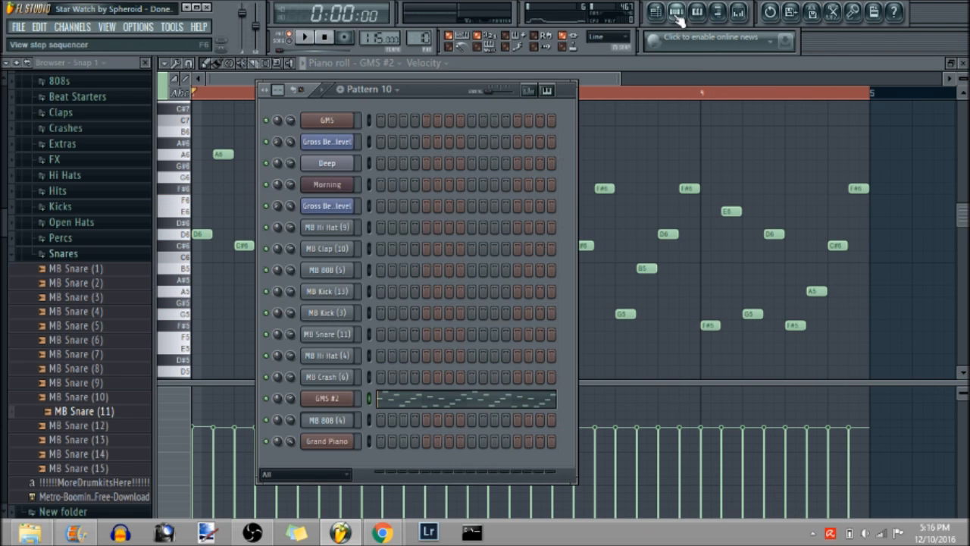
left_click(344, 399)
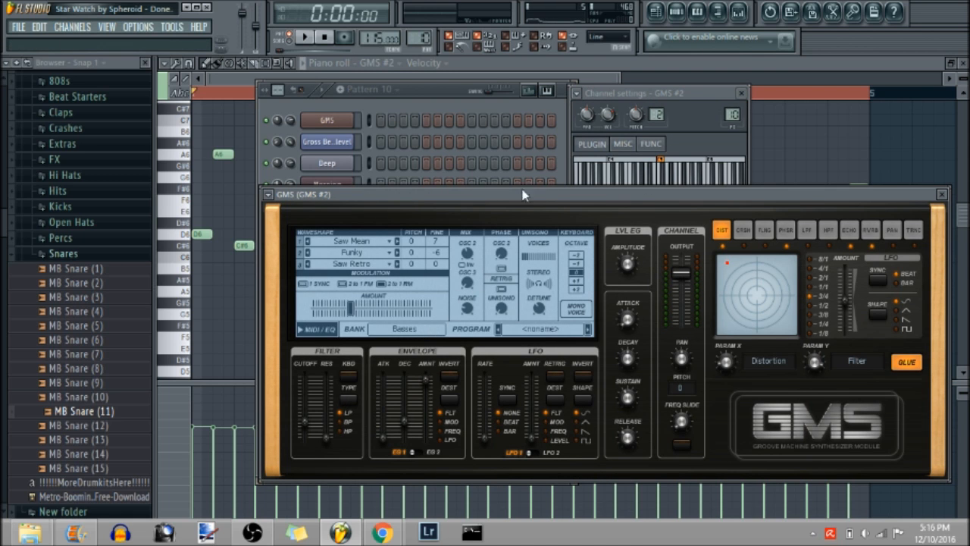
left_click(588, 76)
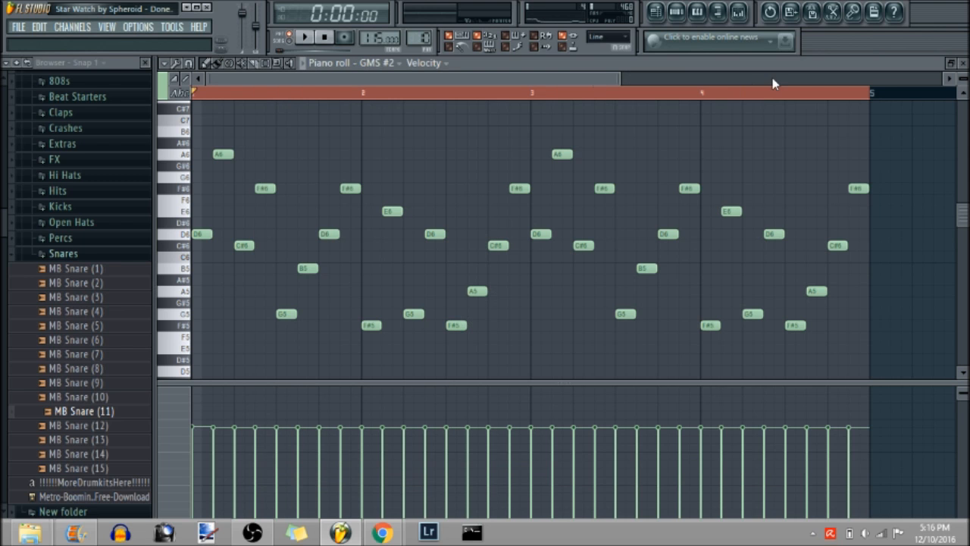
Step: View Fruity Delay Bank on the GMS #2 mixer track, and play the melody with the effect bypassed
left_click(739, 13)
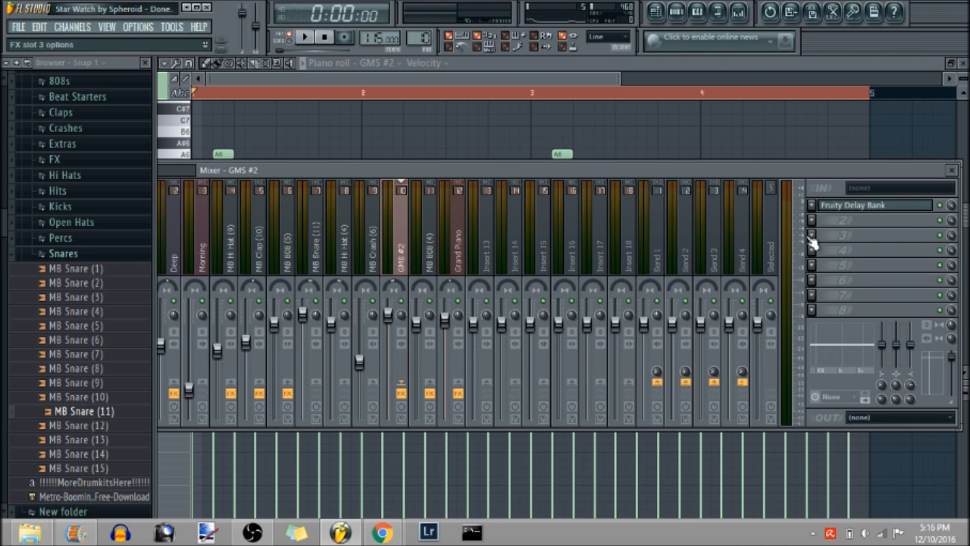
left_click(869, 206)
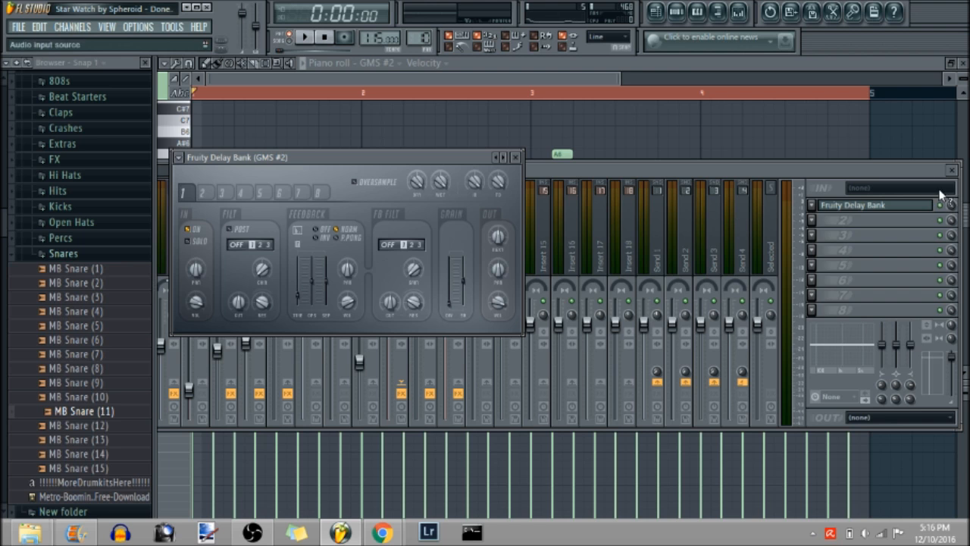
left_click(946, 213)
key("space")
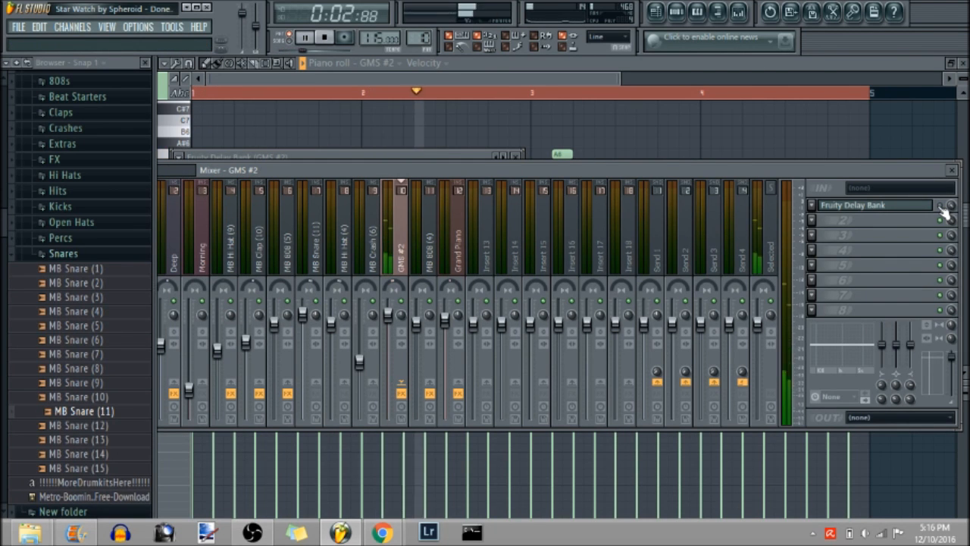
Step: Re-enable Fruity Delay Bank on the GMS #2 mixer track, and replay the melody with the effect on
key("space")
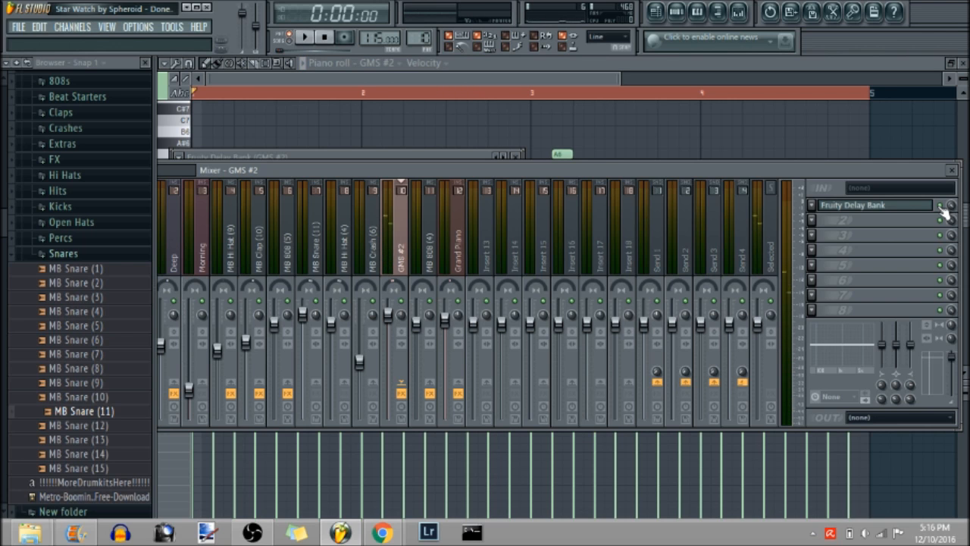
key("space")
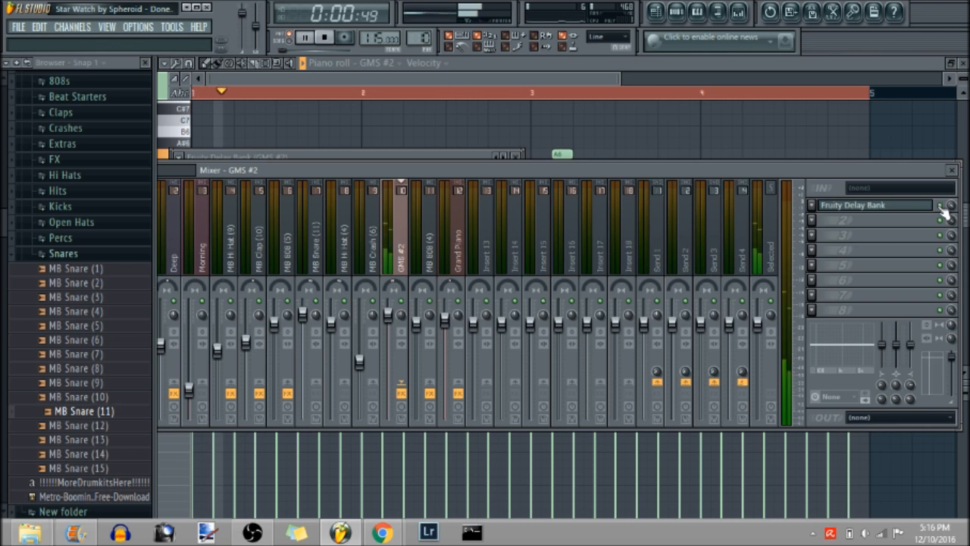
left_click(606, 79)
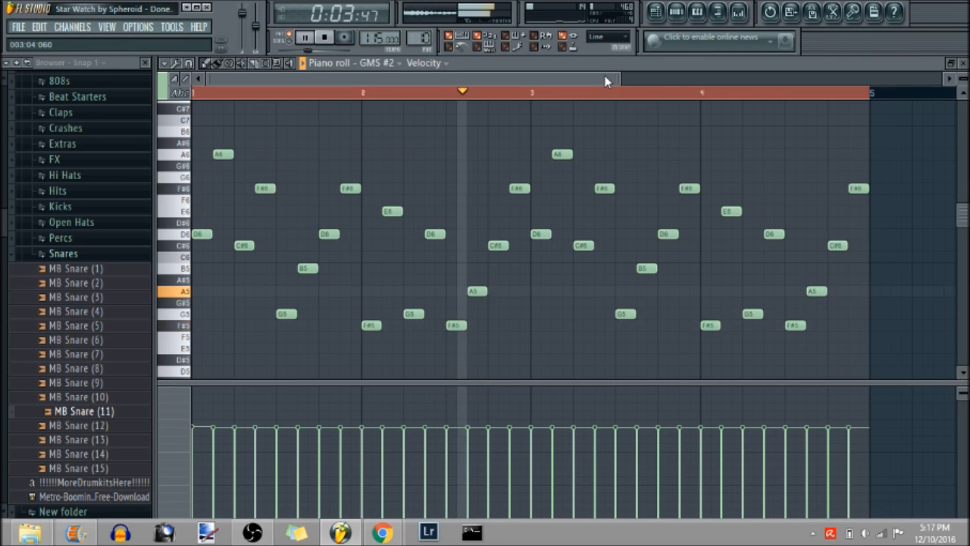
key("space")
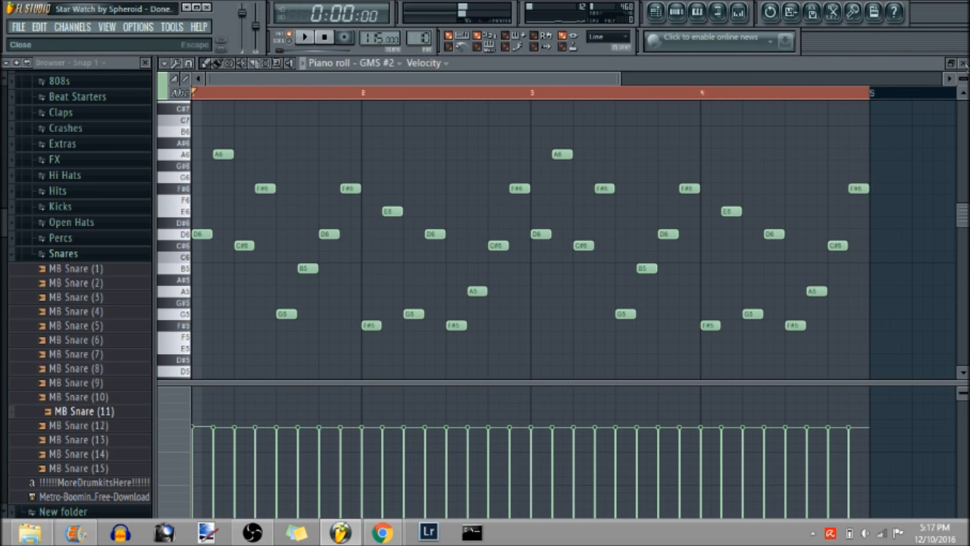
Step: Return to the playlist, play the build-up and drop from bar 83, and stop playback
left_click(963, 63)
left_click(684, 80)
left_click_drag(685, 80, 683, 80)
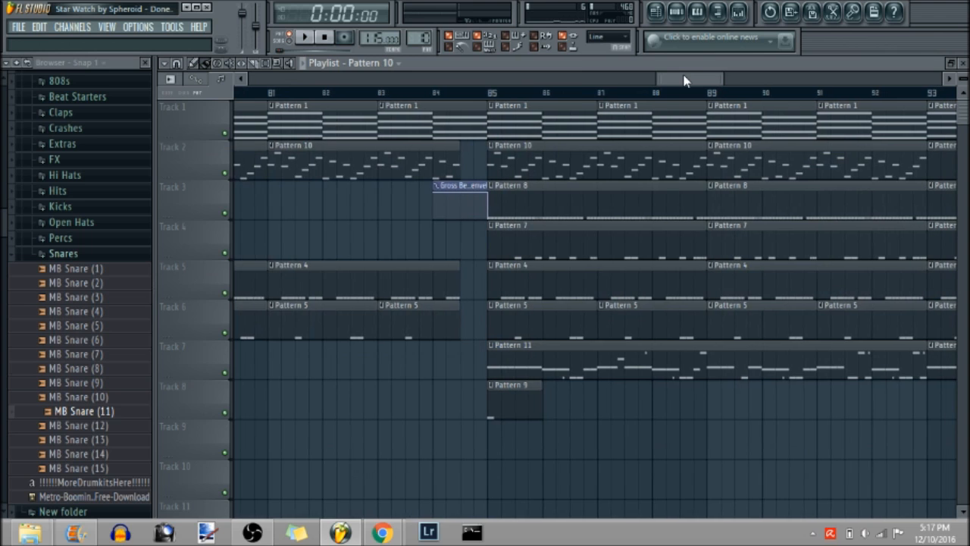
left_click(491, 92)
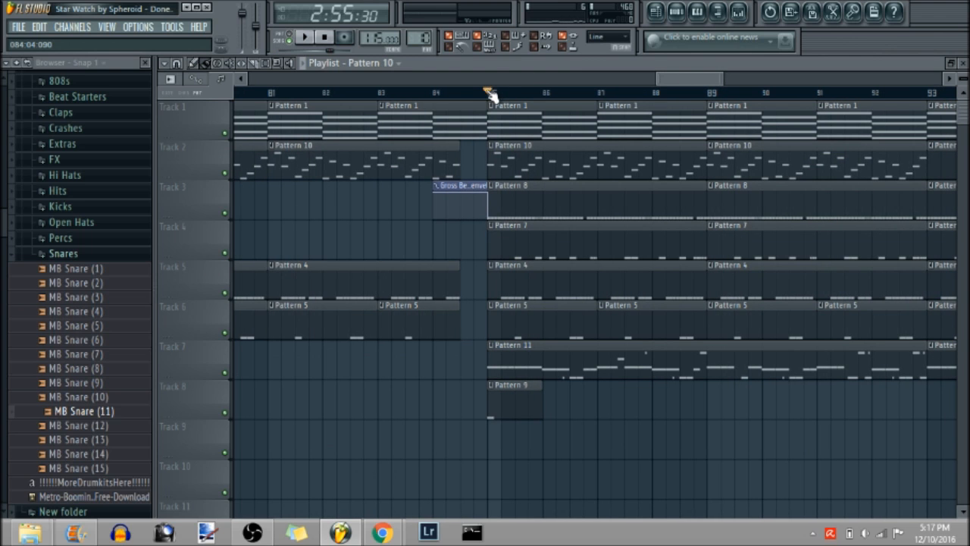
left_click(382, 94)
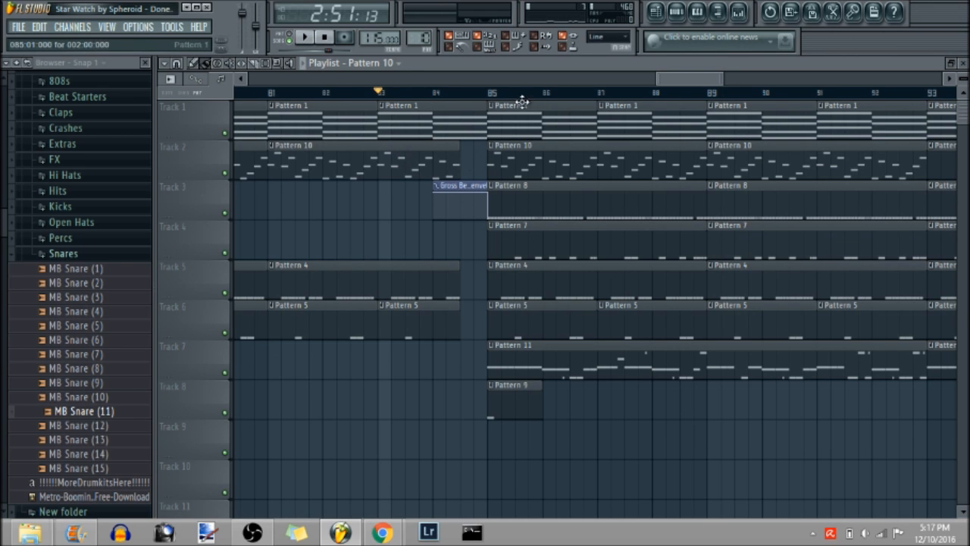
key("space")
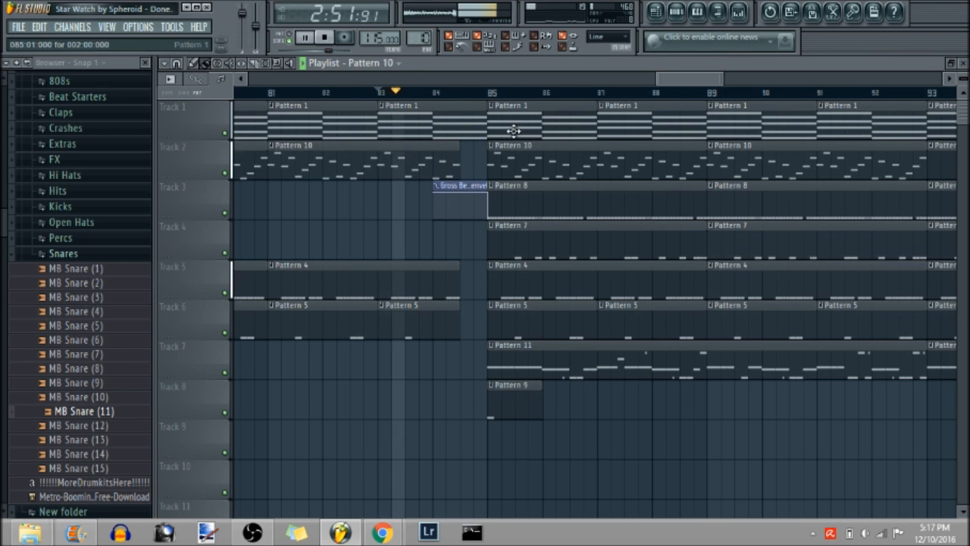
left_click_drag(689, 82, 703, 85)
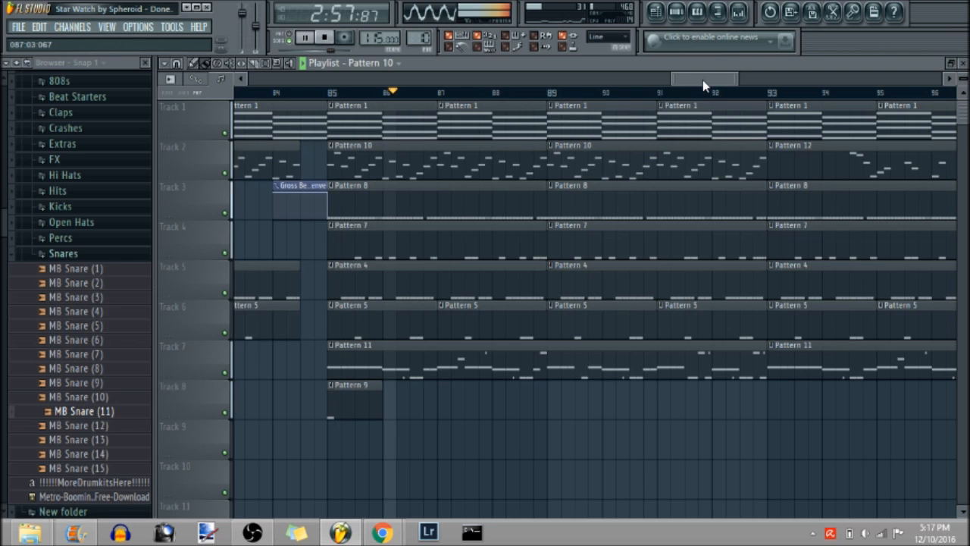
left_click_drag(703, 80, 716, 83)
key("space")
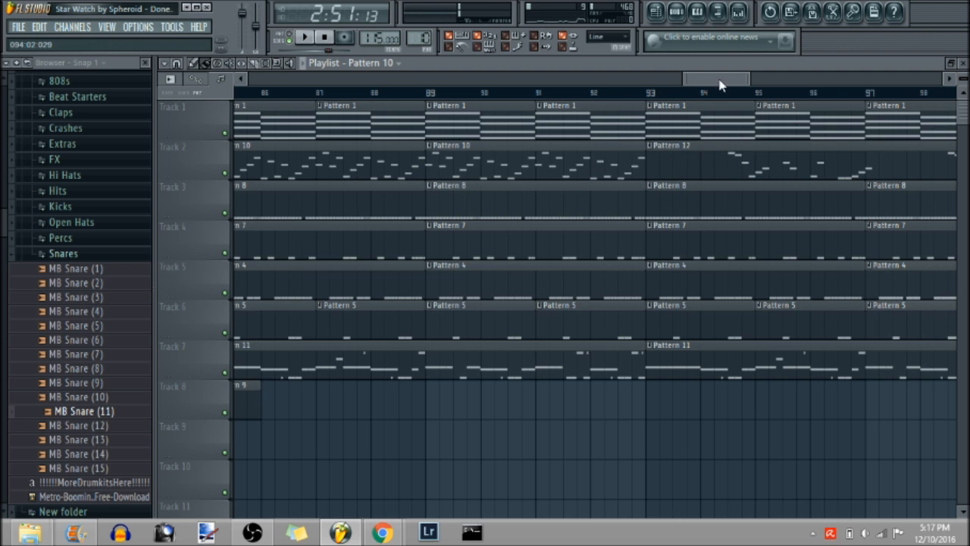
Step: Open the Grand Piano notes of Pattern 12 at bar 93, play the melody, and close the piano roll
left_click_drag(719, 81, 748, 82)
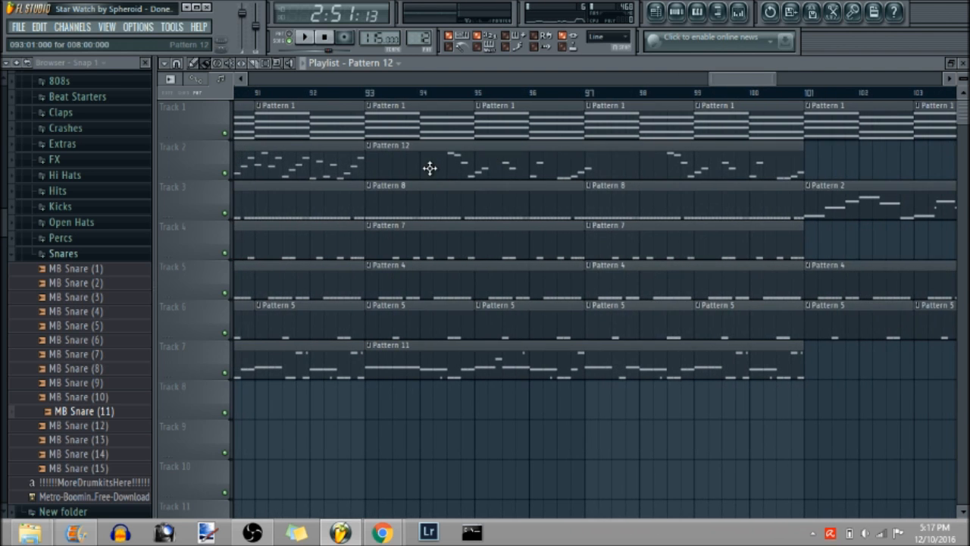
double_click(429, 168)
left_click_drag(303, 77, 672, 116)
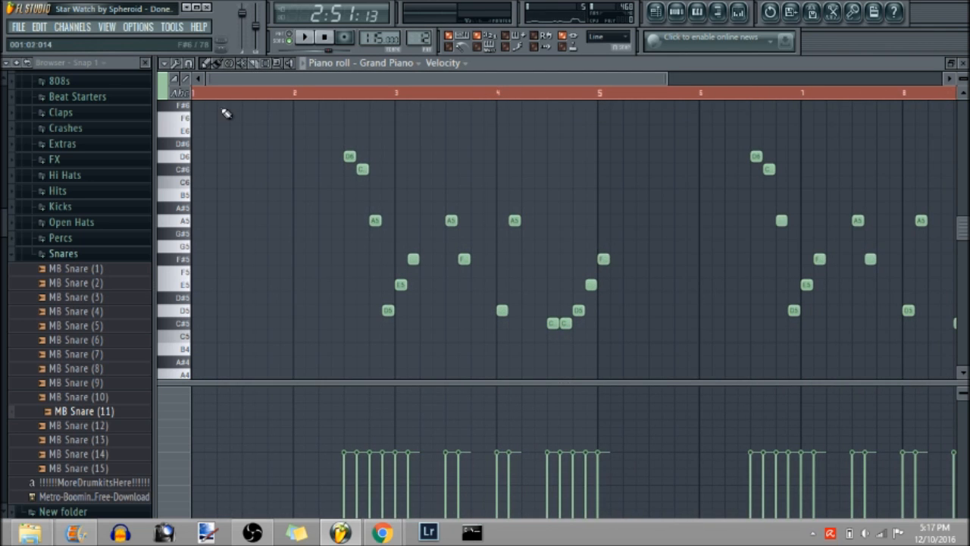
left_click(303, 36)
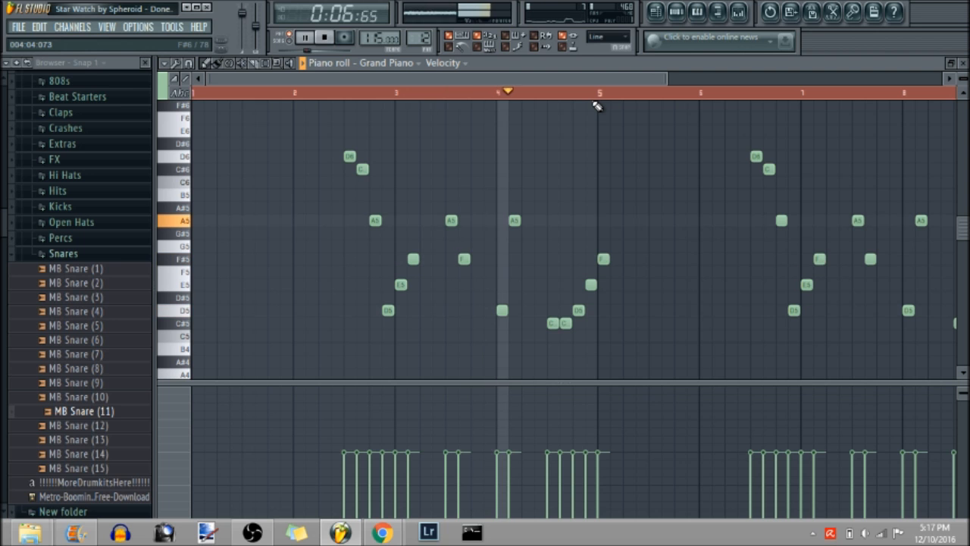
left_click_drag(620, 81, 753, 76)
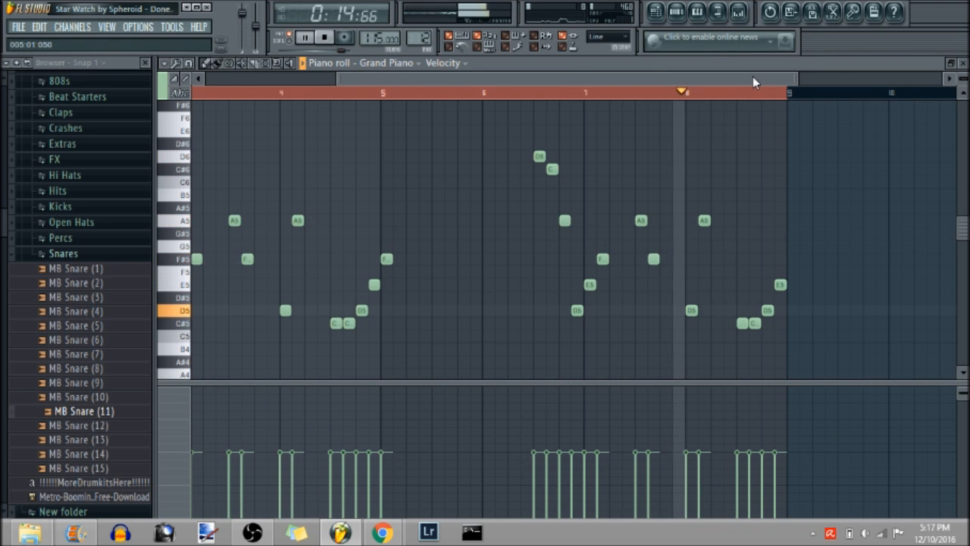
key("space")
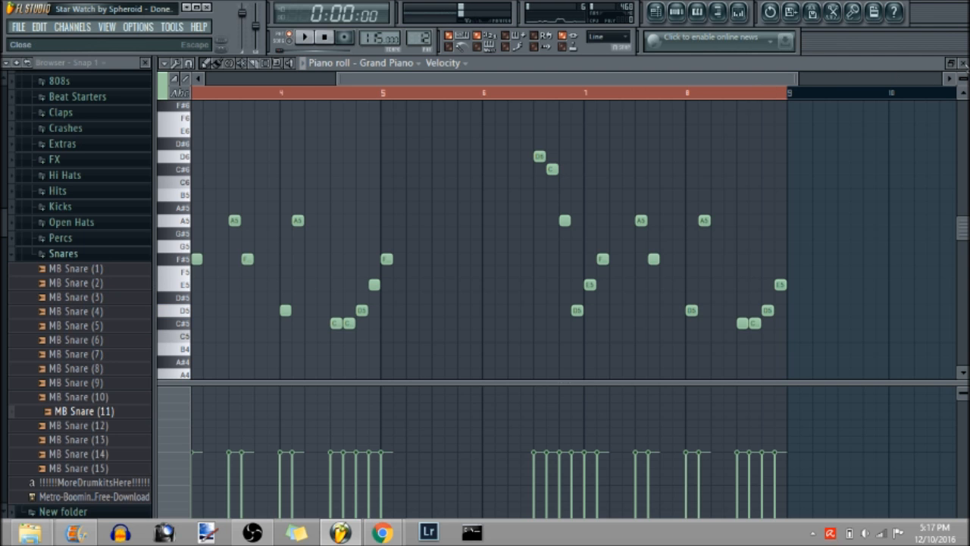
left_click(962, 63)
Step: View the effects on the Grand Piano mixer track, open the Fruity Reeverb 2 settings, and return to the playlist
left_click_drag(758, 77, 748, 78)
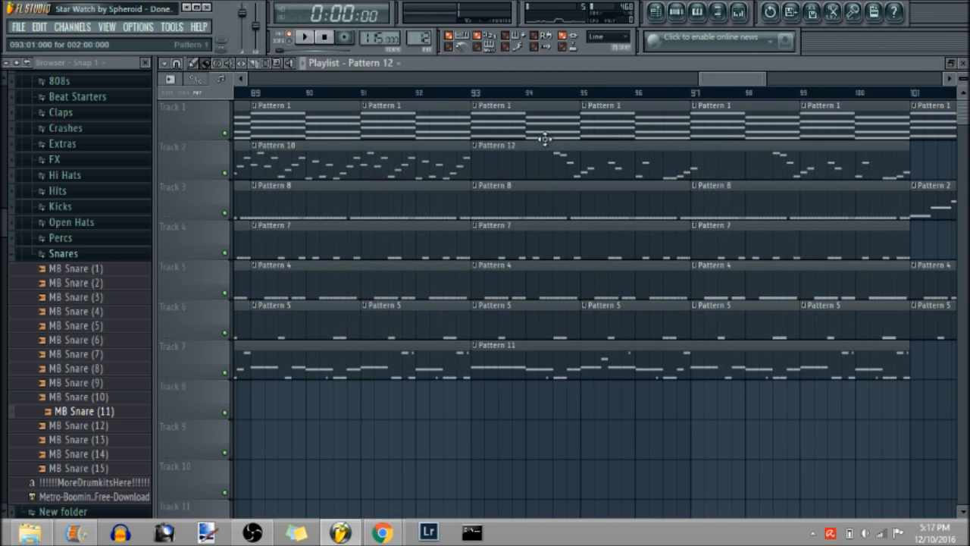
left_click(739, 12)
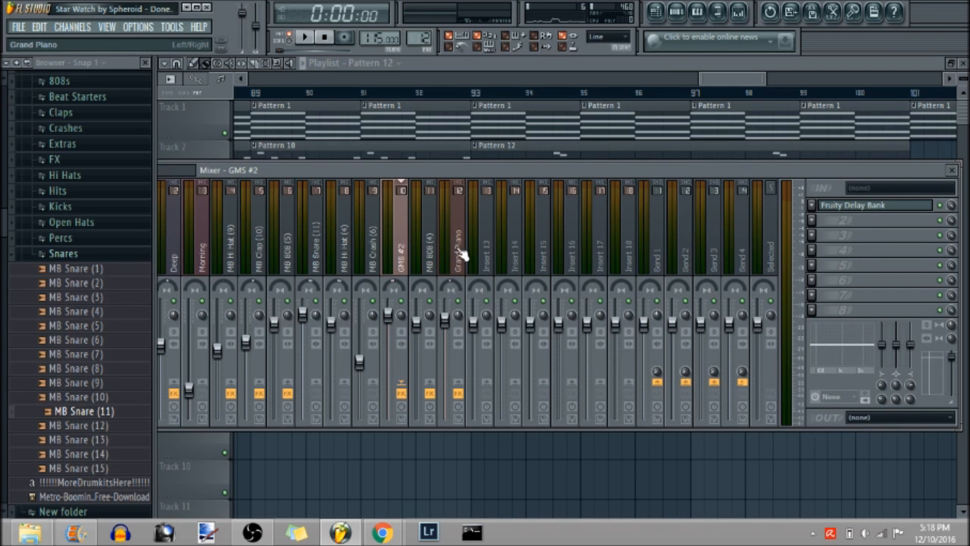
left_click(461, 254)
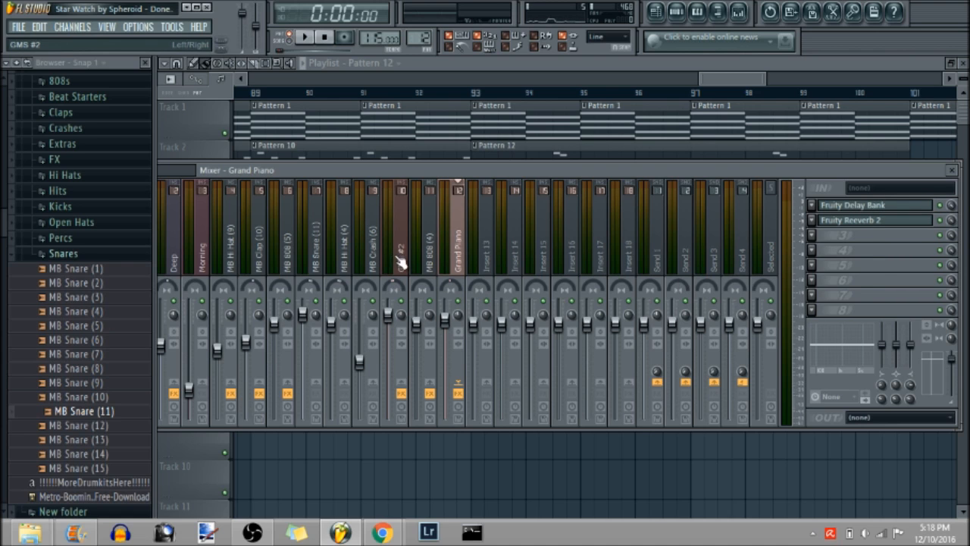
left_click(884, 222)
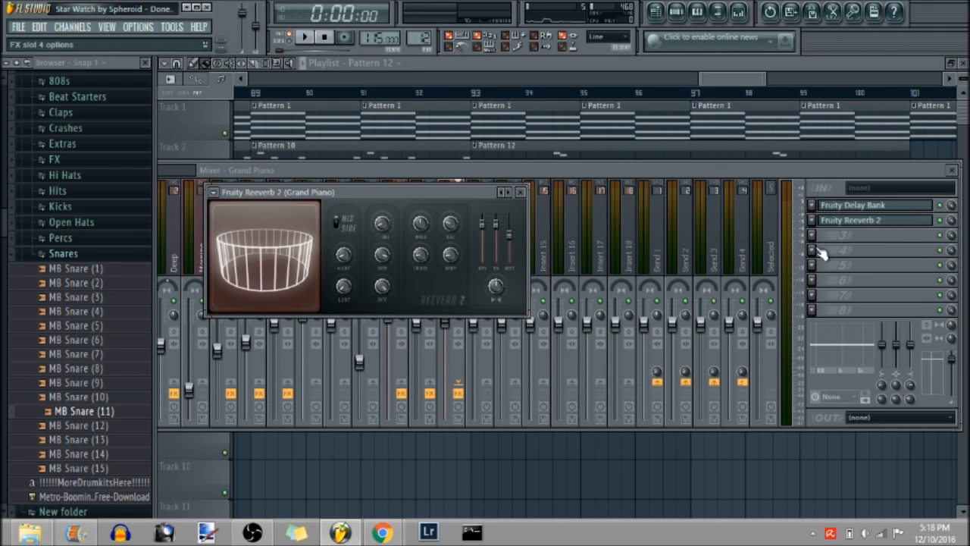
left_click_drag(719, 86, 726, 83)
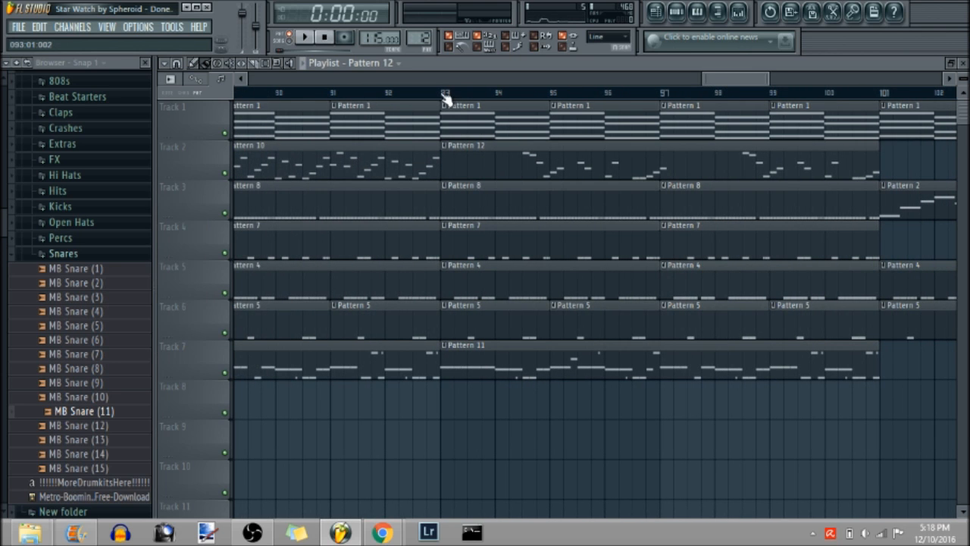
Step: Play the whole final drop from bar 83 through the Pattern 12 section, and reset playback to the song's start
left_click_drag(721, 85, 687, 85)
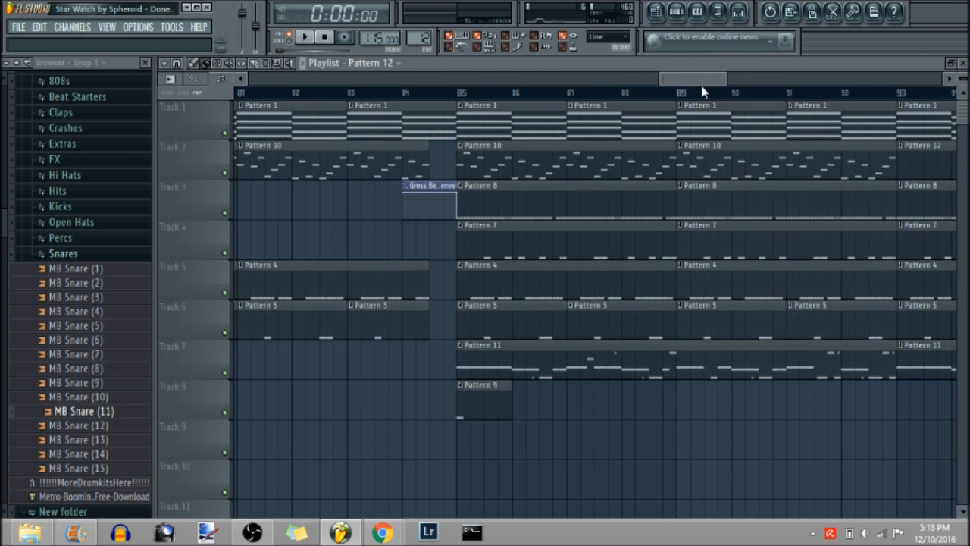
mouse_move(703, 78)
left_mouse_down()
mouse_move(756, 83)
mouse_move(687, 86)
left_mouse_up()
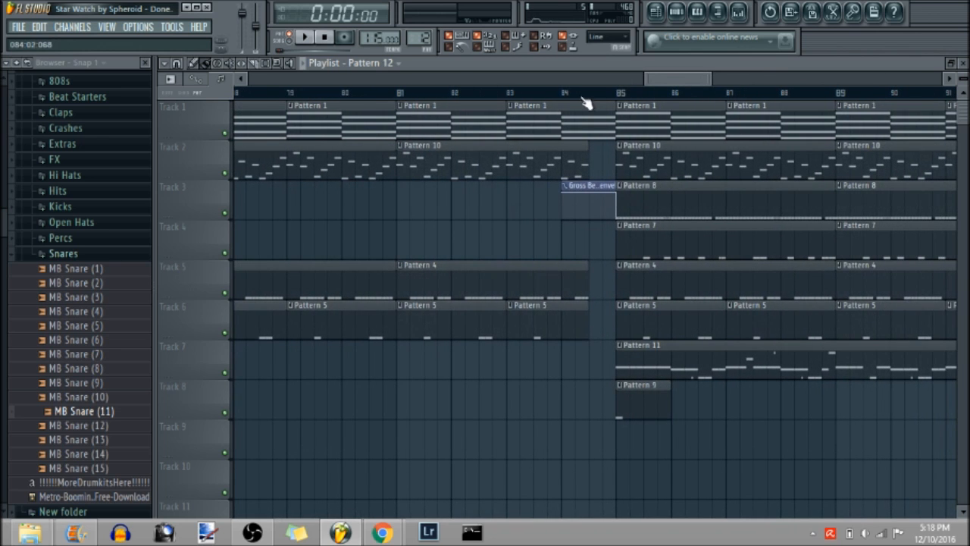
left_click(508, 92)
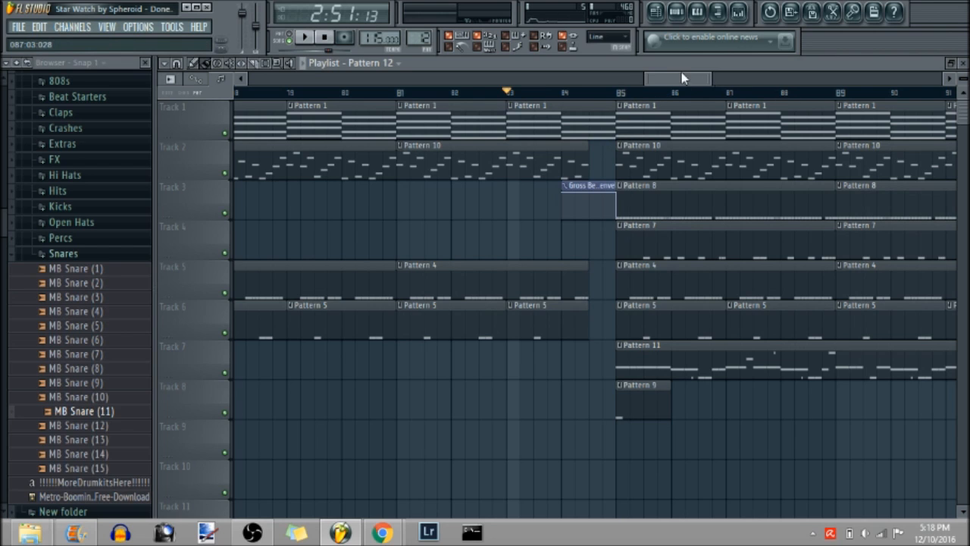
key("space")
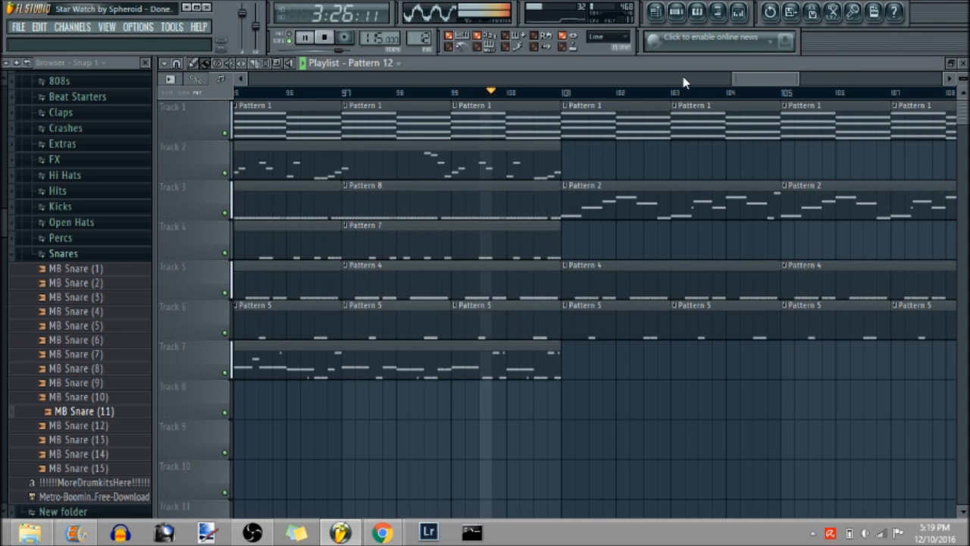
key("space")
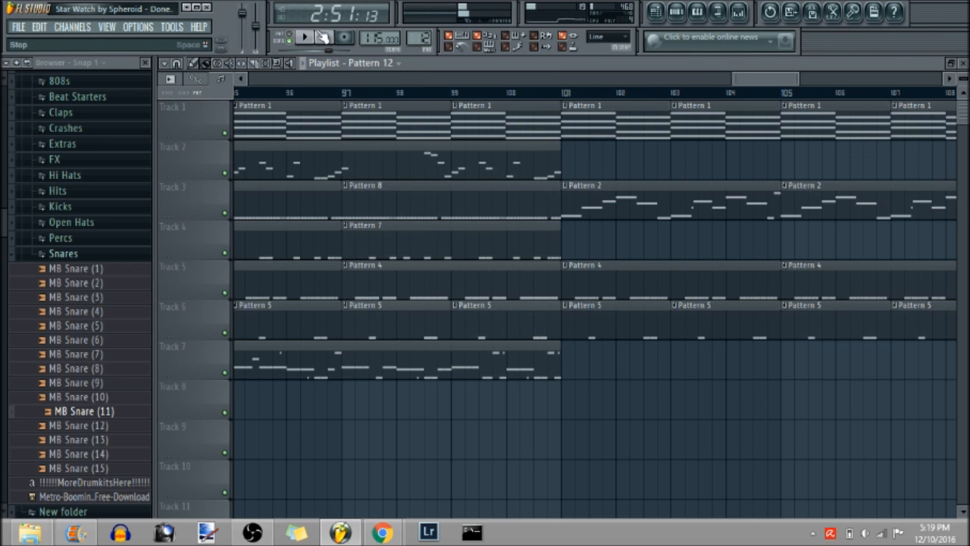
left_click(326, 38)
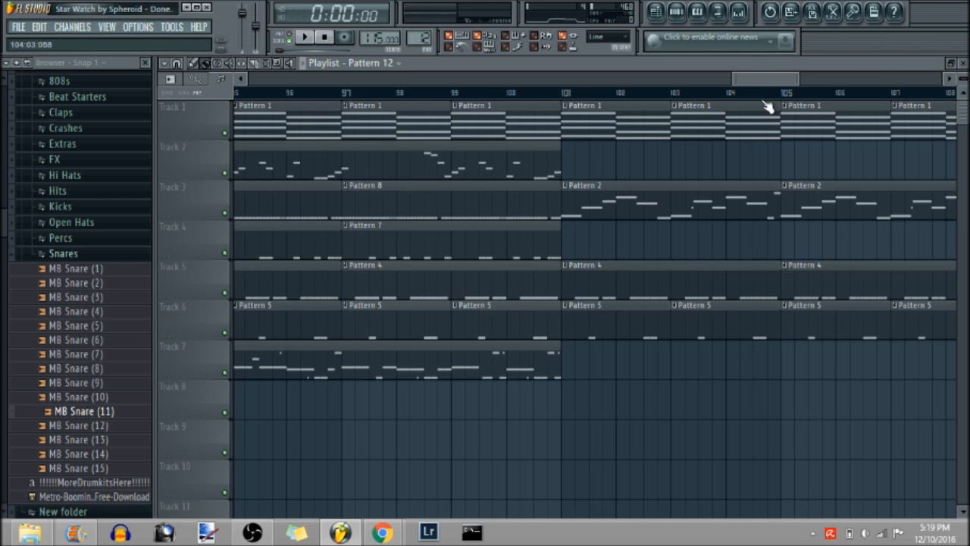
scroll(654, 85, "down", 5)
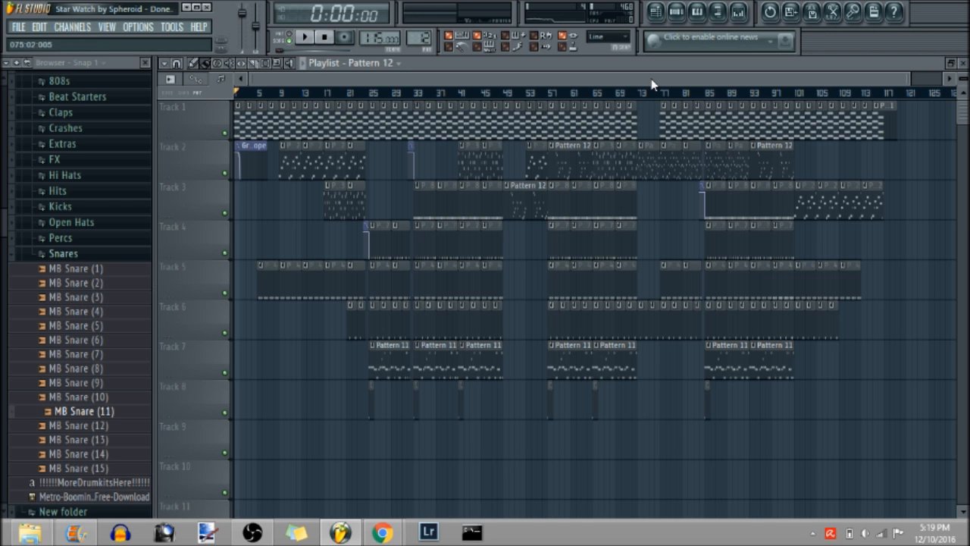